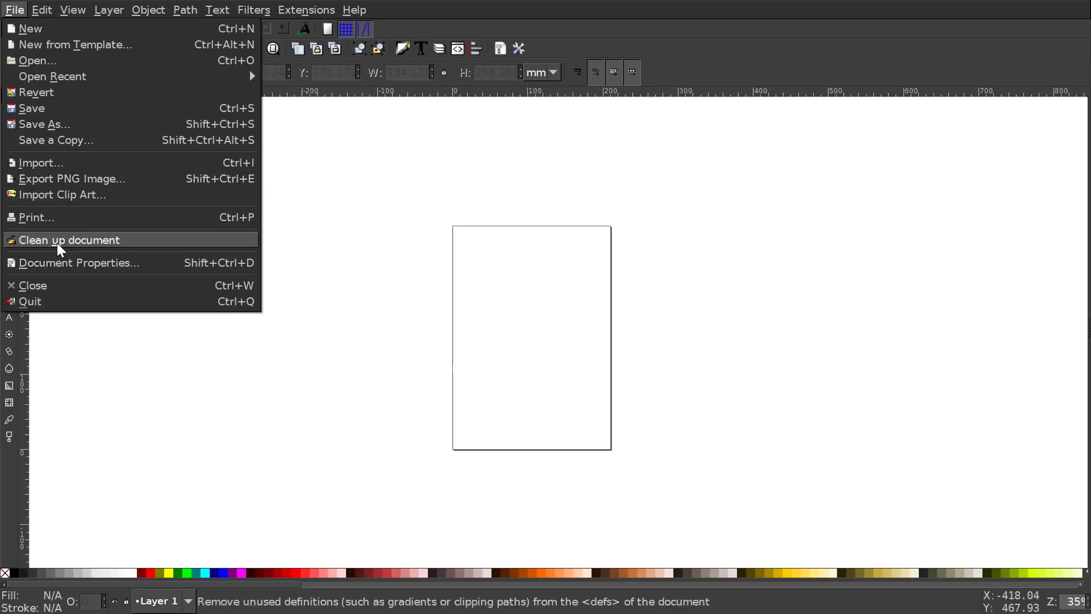
Set the document's display units to px and turn off the page border in the document properties.
left_click(60, 263)
left_click_drag(703, 4, 549, 28)
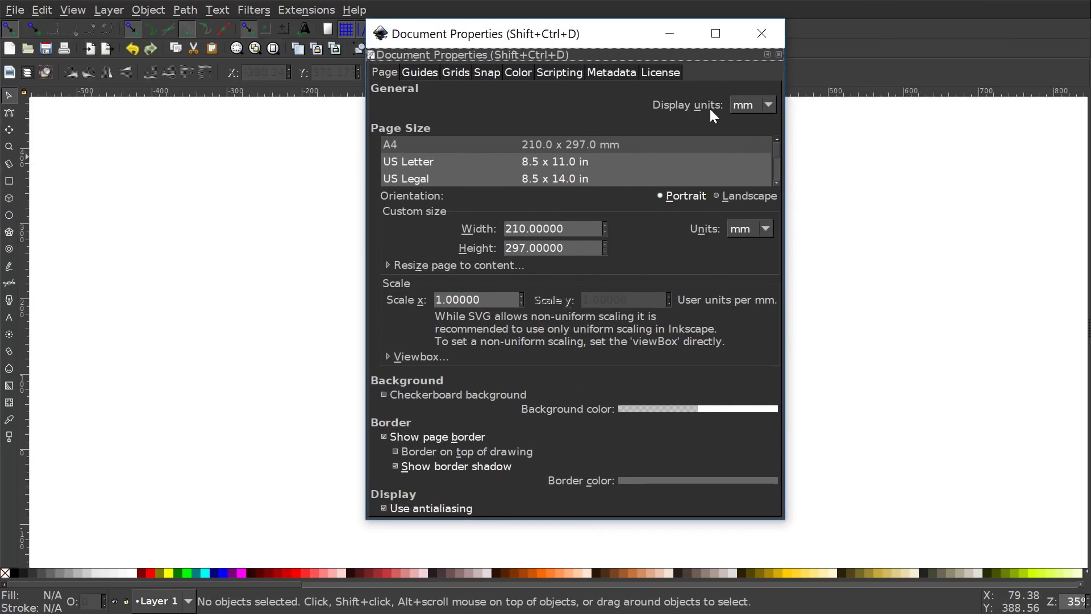
left_click(749, 105)
left_click(749, 71)
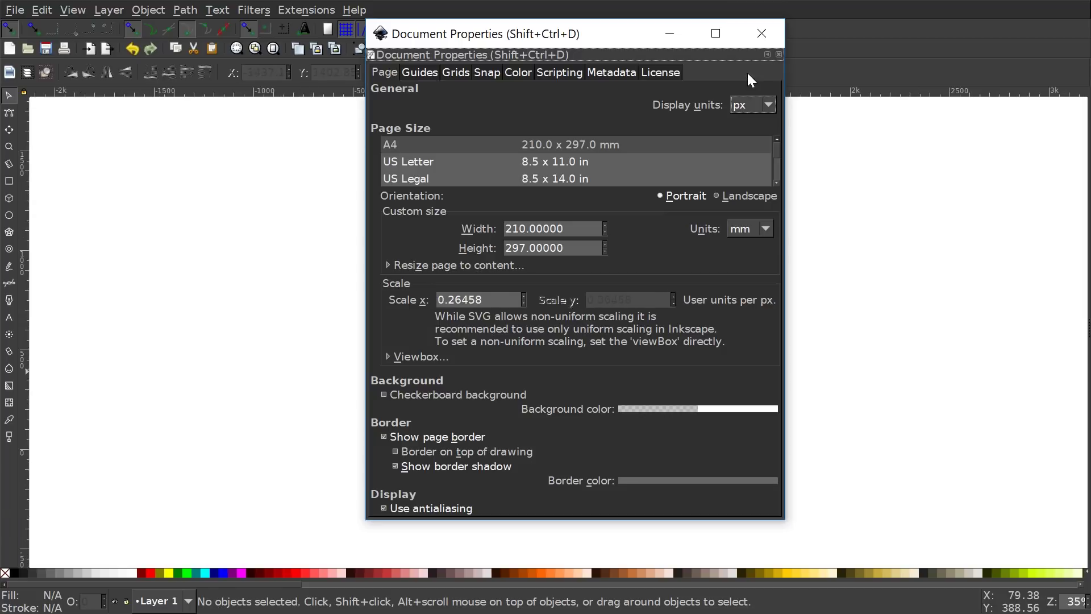
left_click(401, 438)
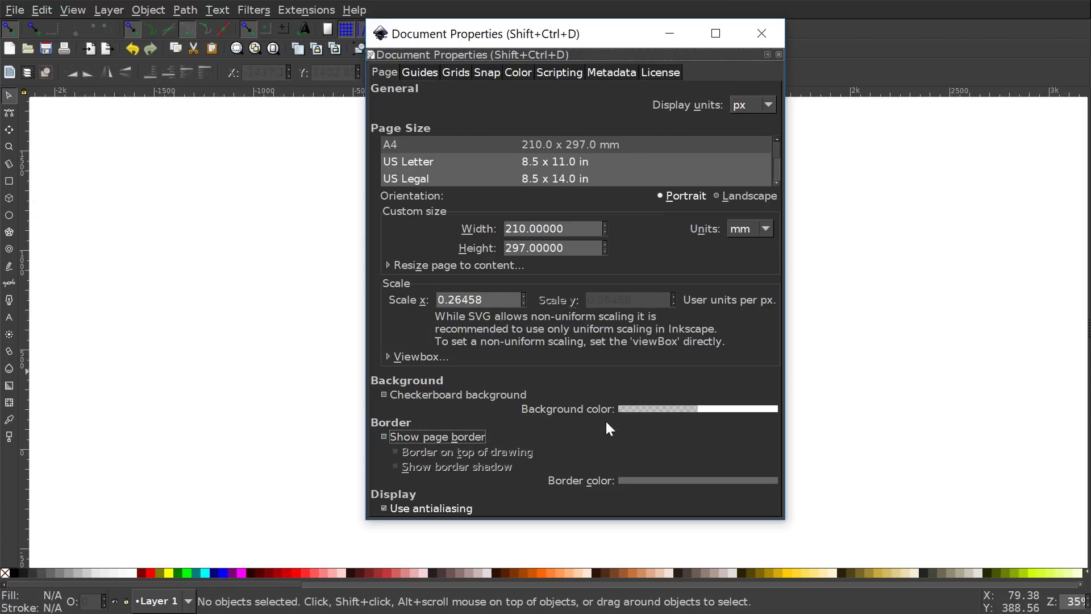
Change the page background to grey by setting its lightness to 166, giving RGBA a6a6a600.
left_click(647, 408)
left_click_drag(543, 253, 511, 193)
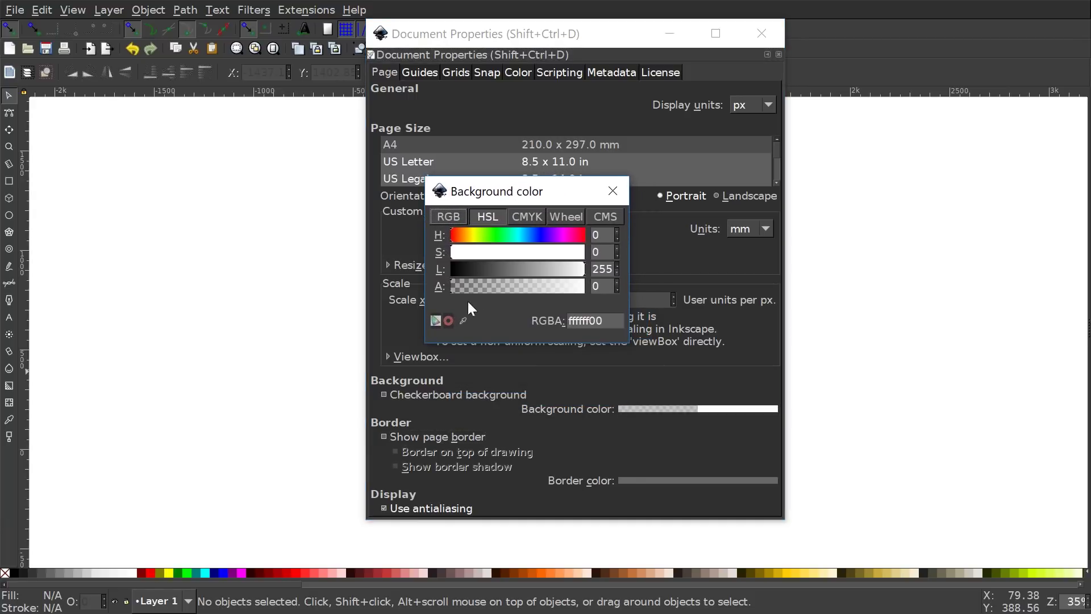
left_click_drag(559, 270, 537, 273)
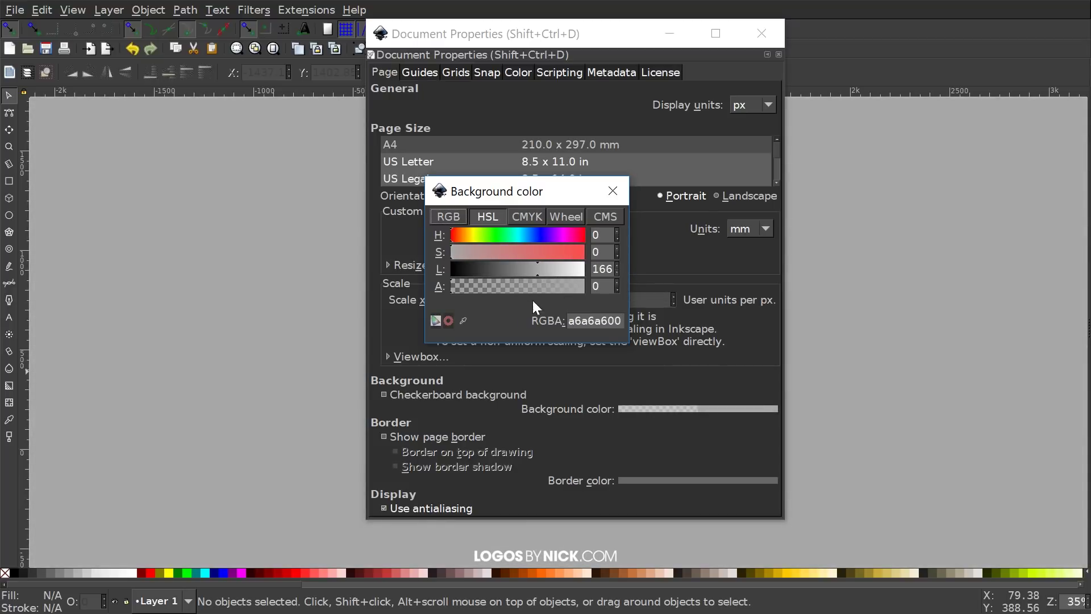
left_click(610, 186)
left_click(762, 34)
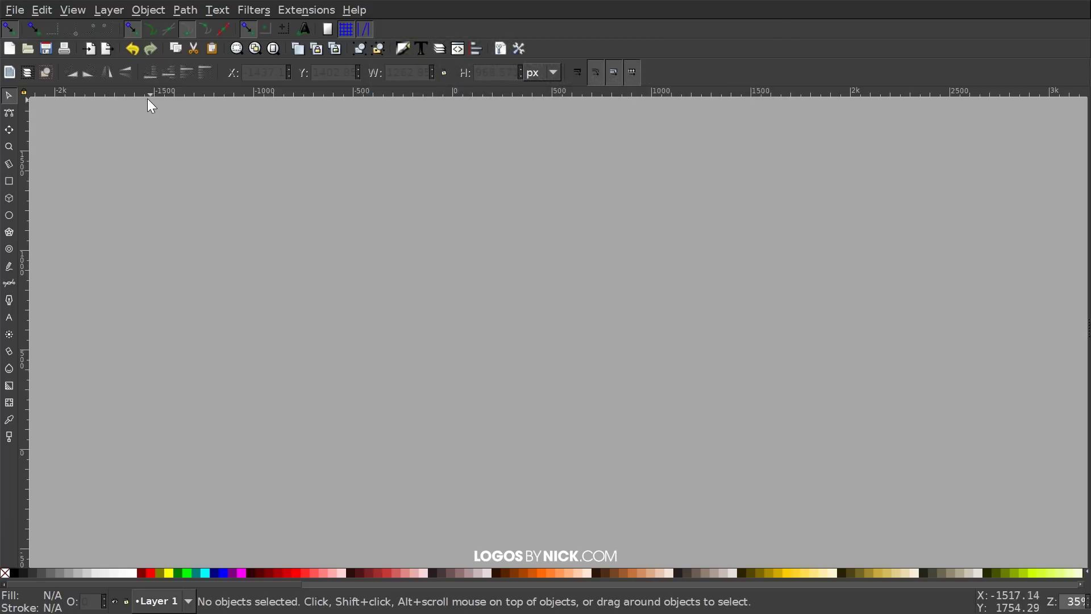
Disable snapping and set the canvas zoom to 1:1.
left_click(10, 28)
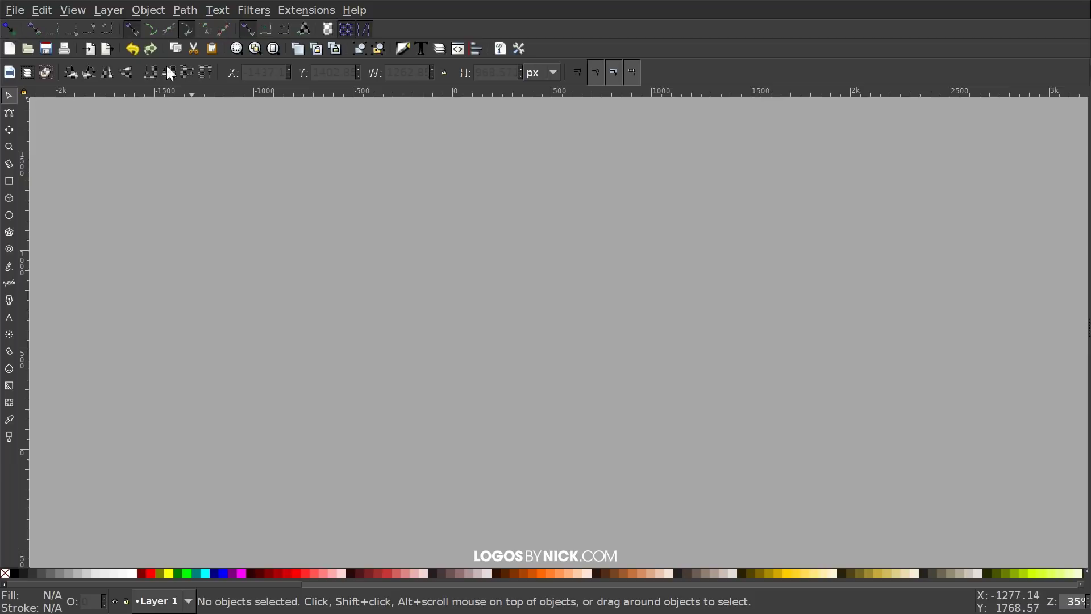
left_click(72, 11)
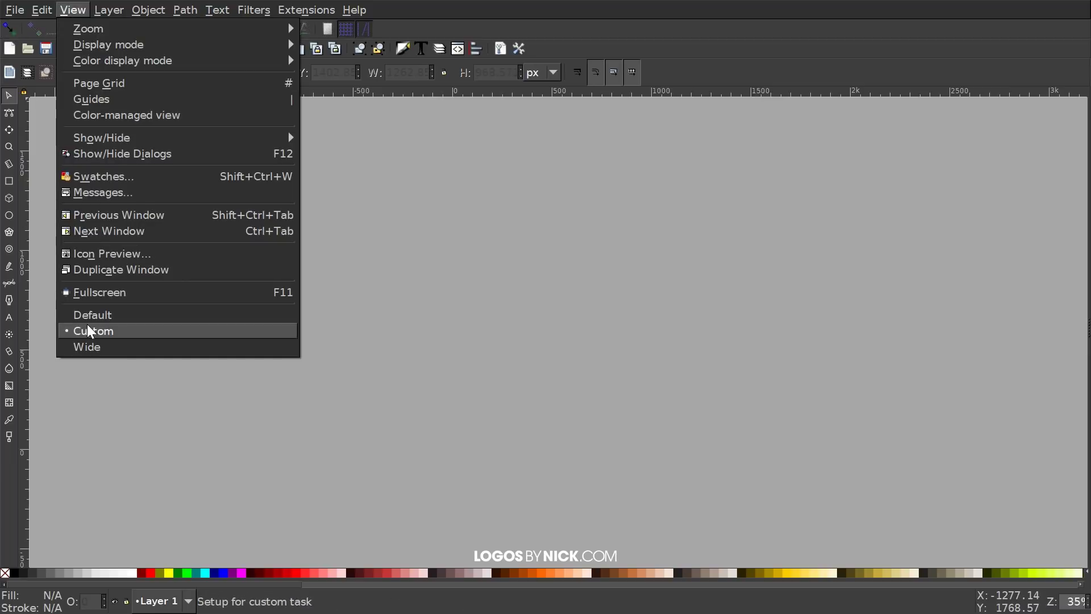
mouse_move(267, 28)
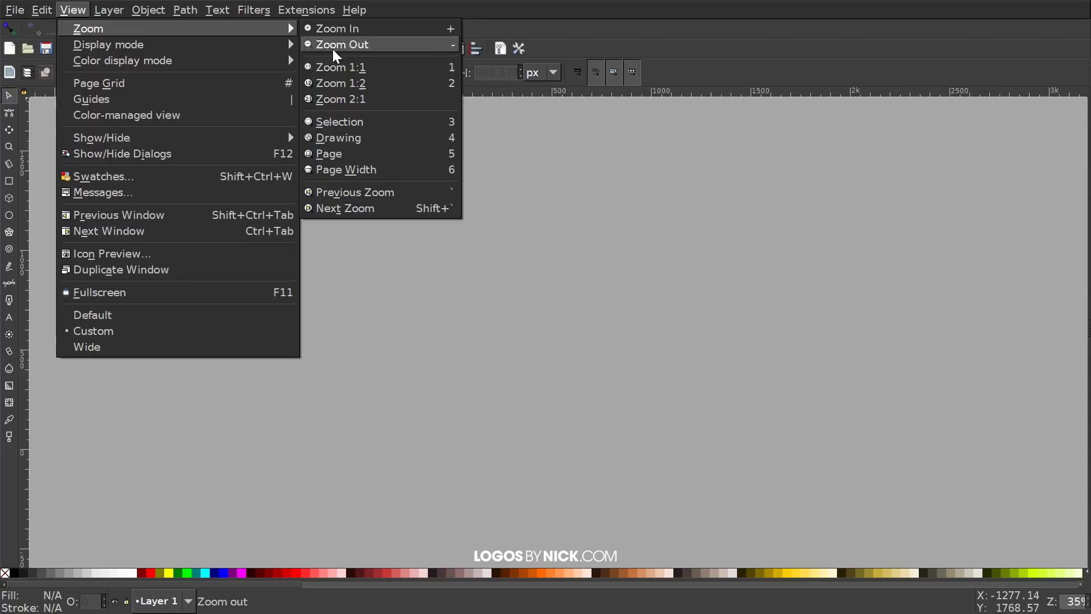
left_click(334, 67)
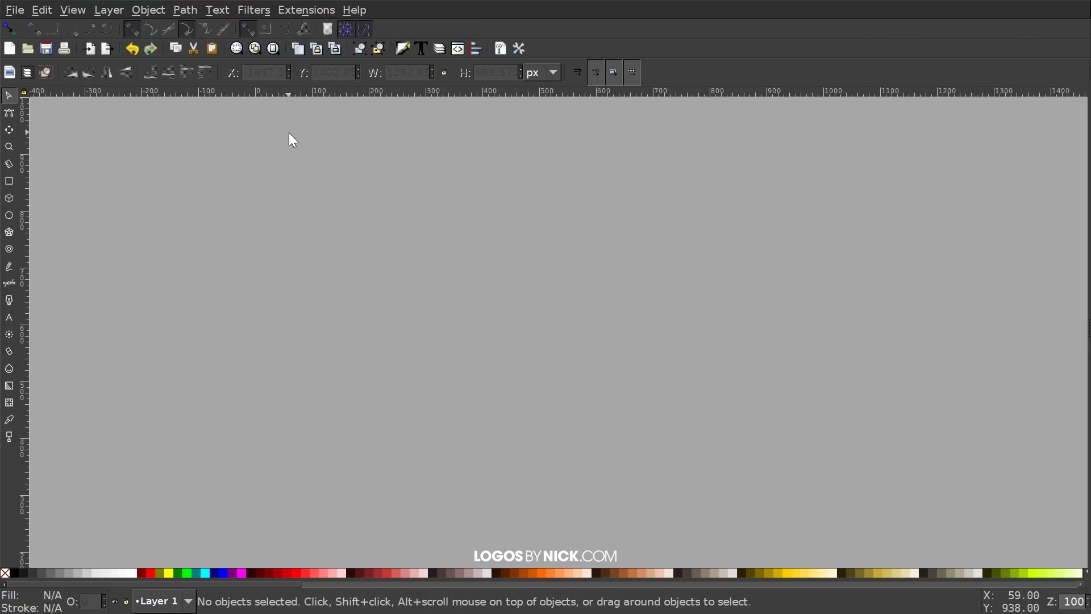
Show the Align and Distribute settings with alignment relative to Last selected, and show the Fill and Stroke settings.
left_click(477, 48)
left_click(992, 127)
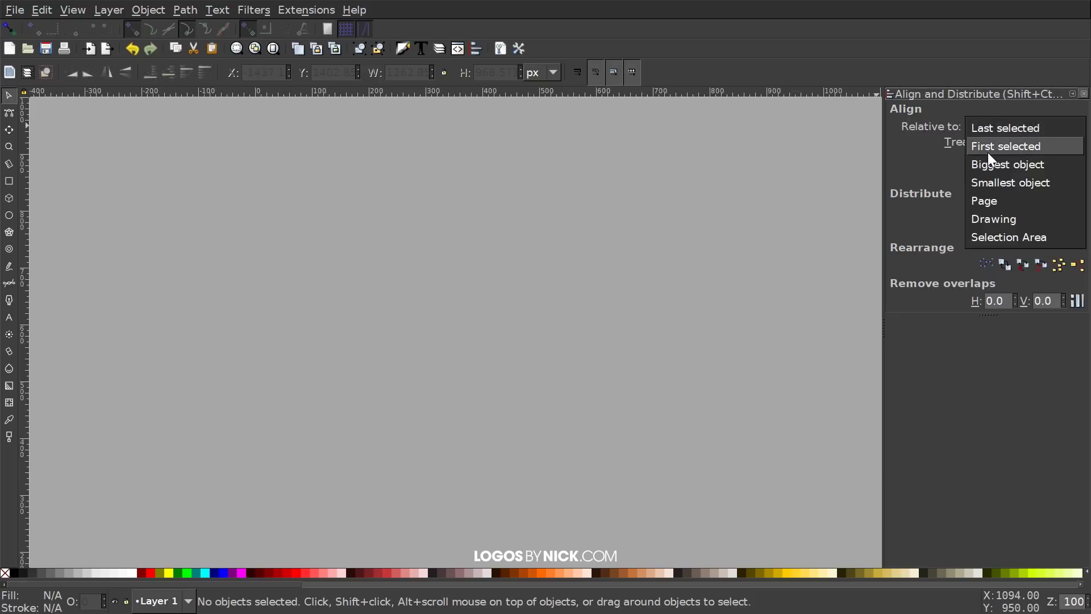
left_click(1002, 128)
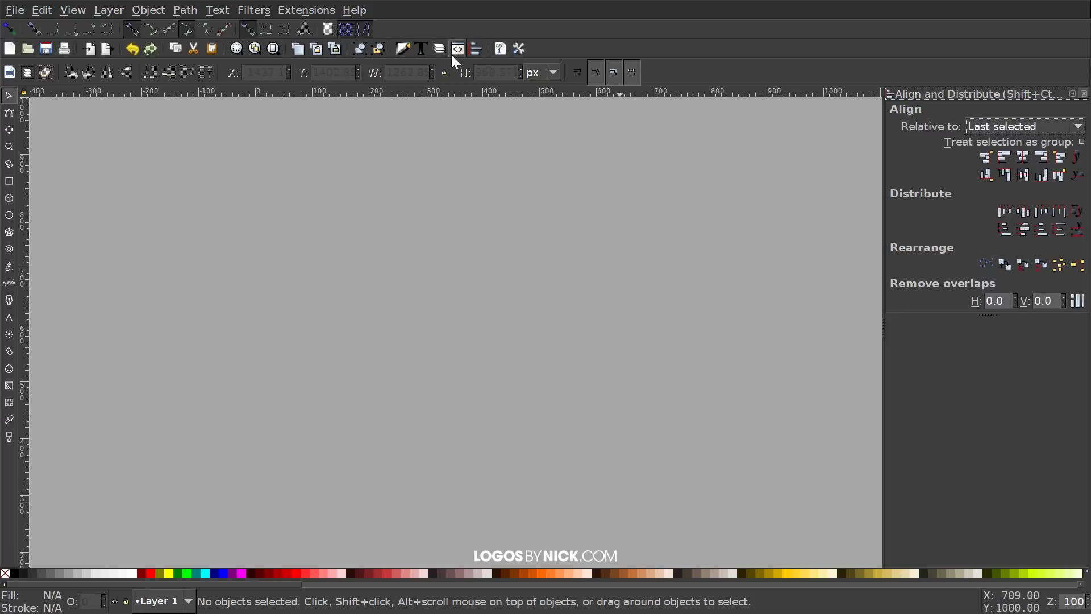
left_click(403, 50)
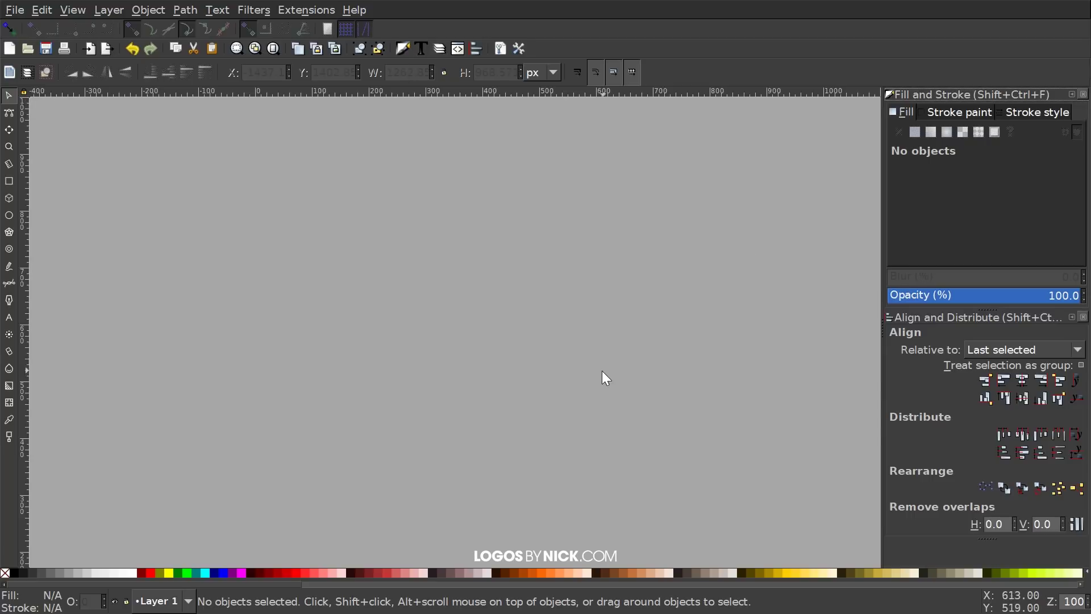
Create two separate text objects, DRAW and, below it, FREELY.
left_click_drag(365, 242, 344, 225)
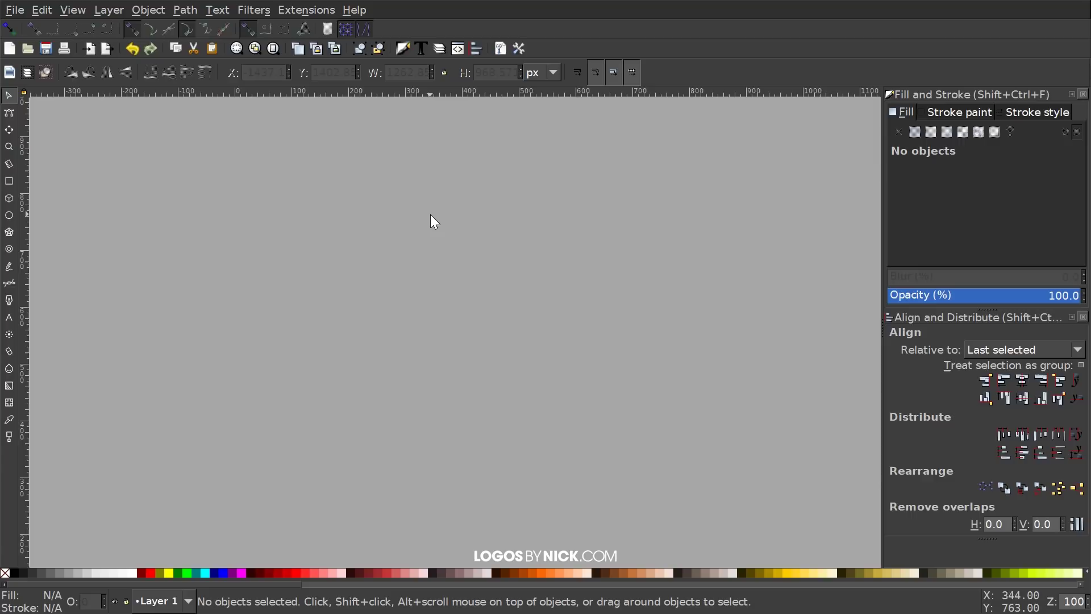
left_click(9, 316)
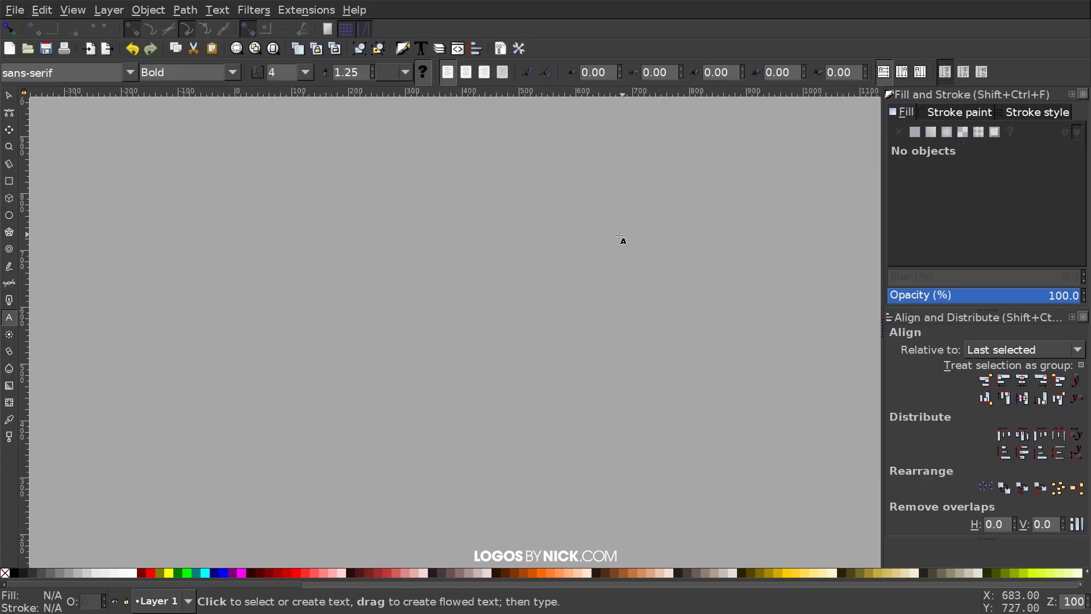
left_click(307, 225)
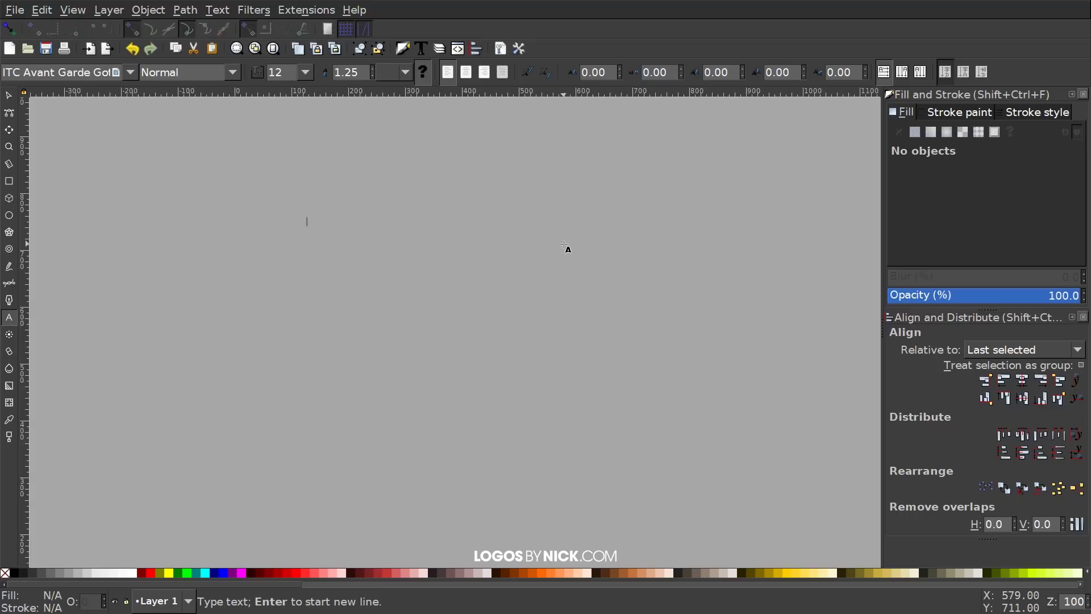
type("DRAW")
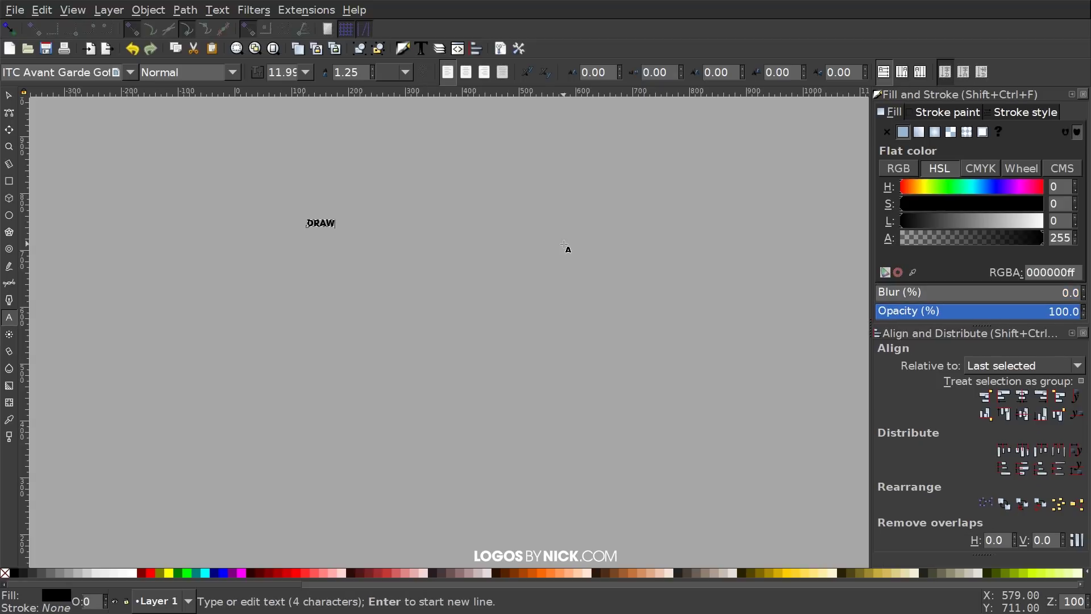
key("Escape")
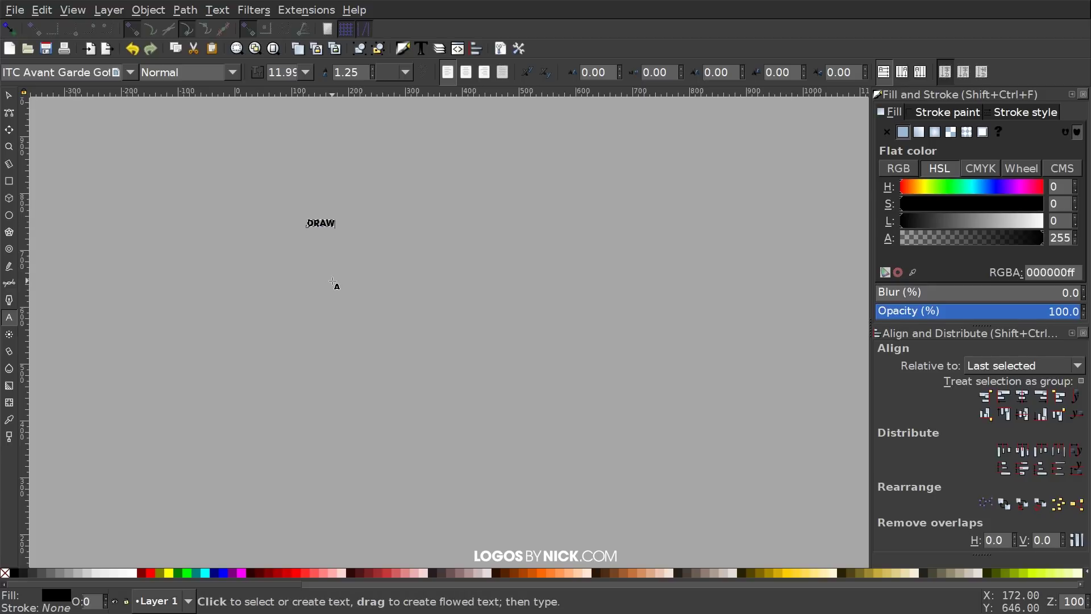
left_click(333, 282)
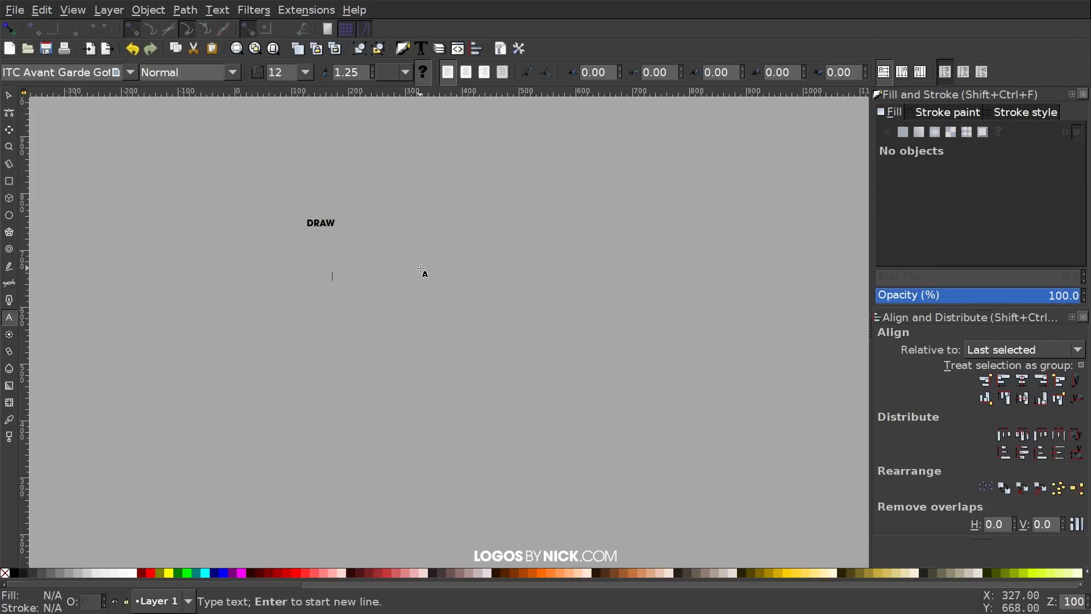
type("FREELY")
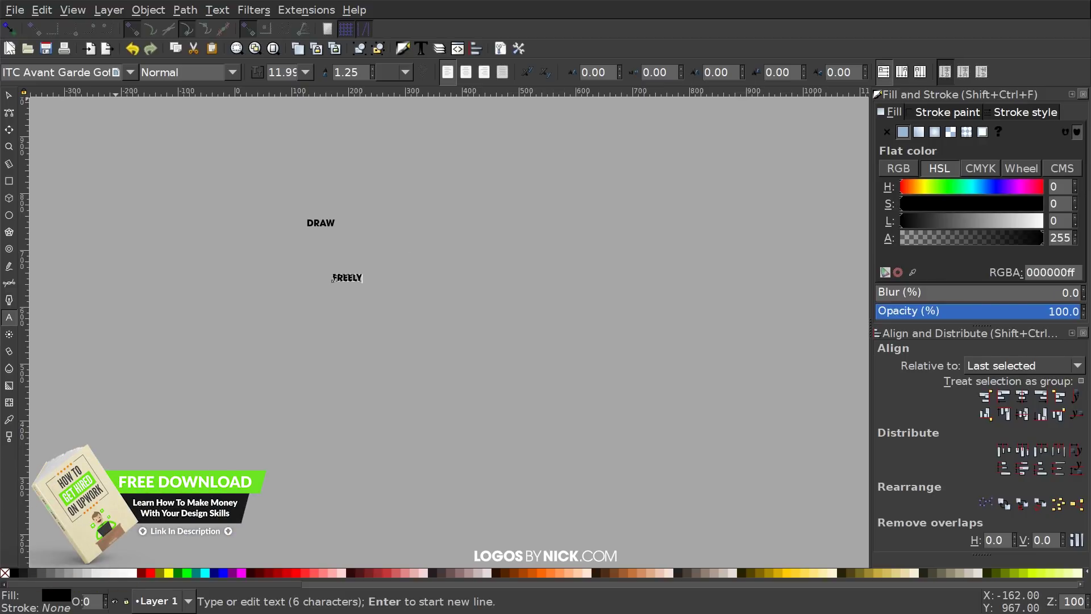
Apply the Lato font in the Black face to both the DRAW and FREELY texts.
left_click(9, 95)
mouse_move(537, 361)
left_mouse_down()
mouse_move(421, 274)
mouse_move(253, 183)
left_mouse_up()
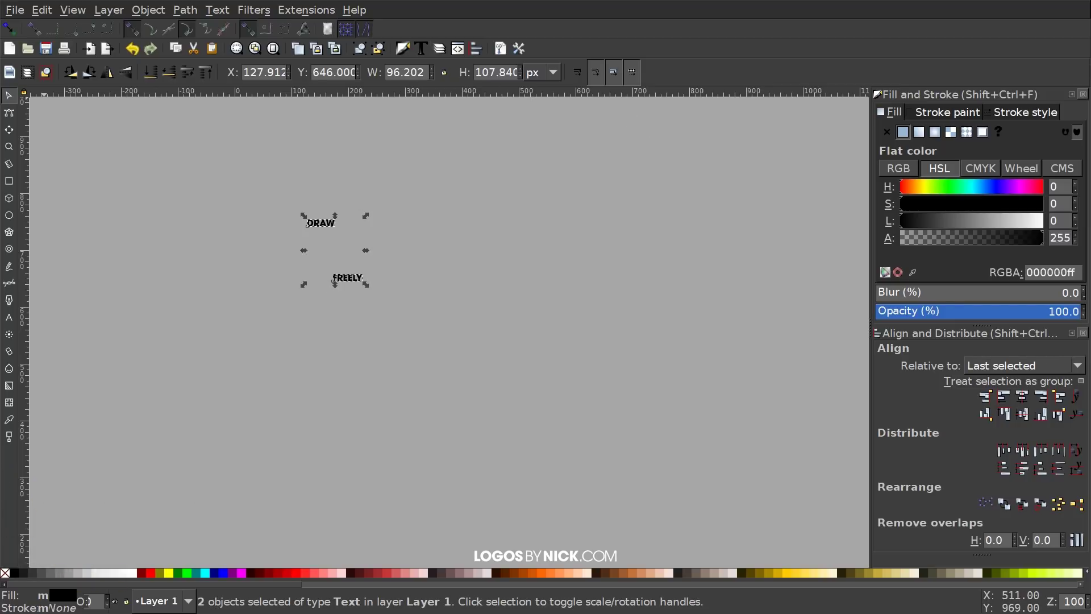
key("shift+ctrl+t")
left_click_drag(260, 236, 651, 86)
left_click(340, 227)
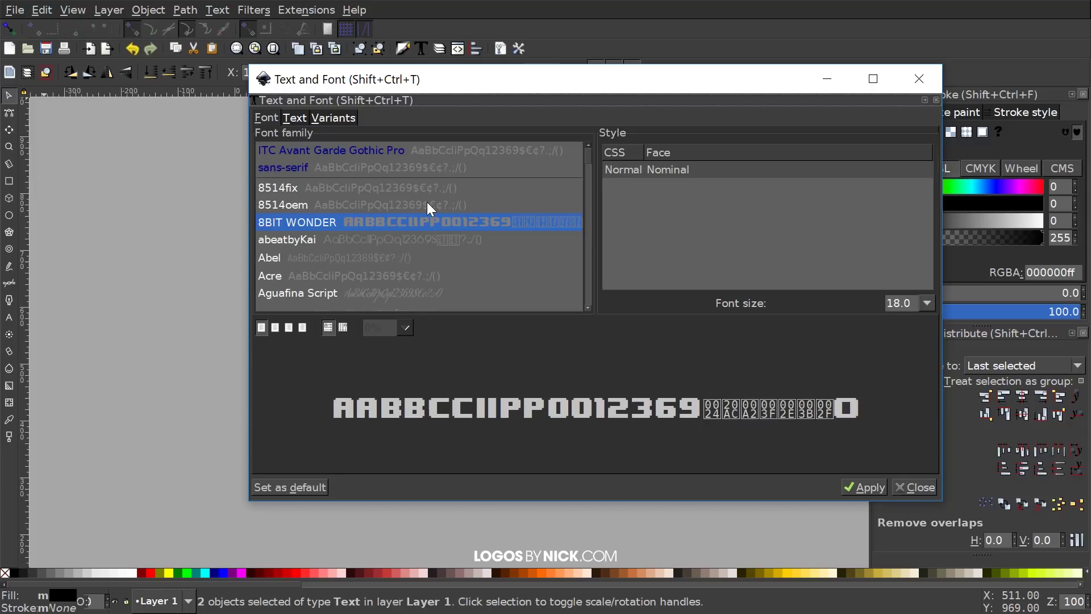
type("LAT")
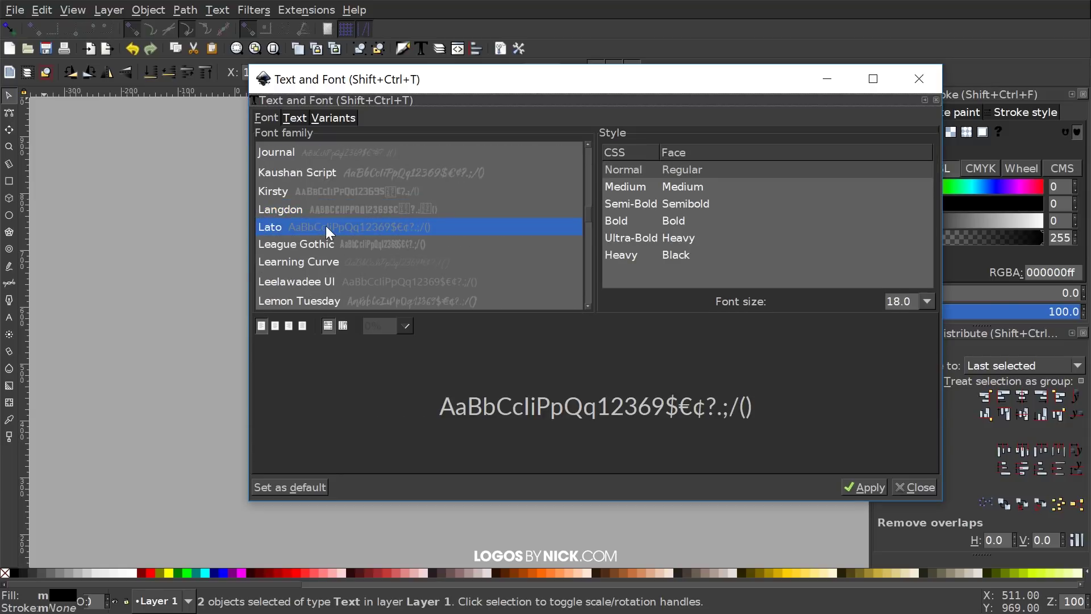
left_click(682, 255)
left_click(867, 487)
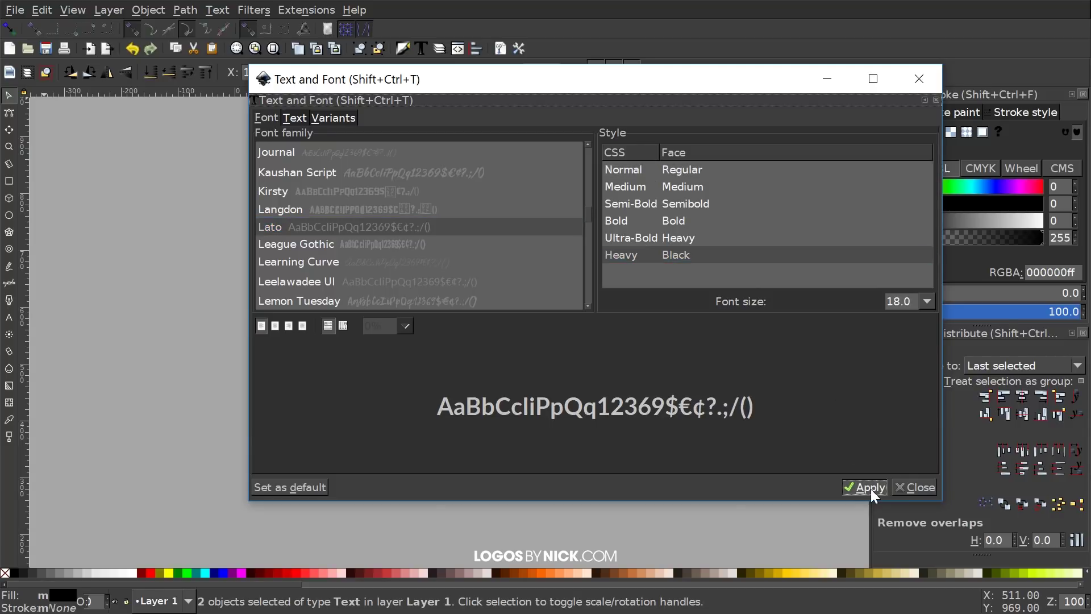
left_click(932, 82)
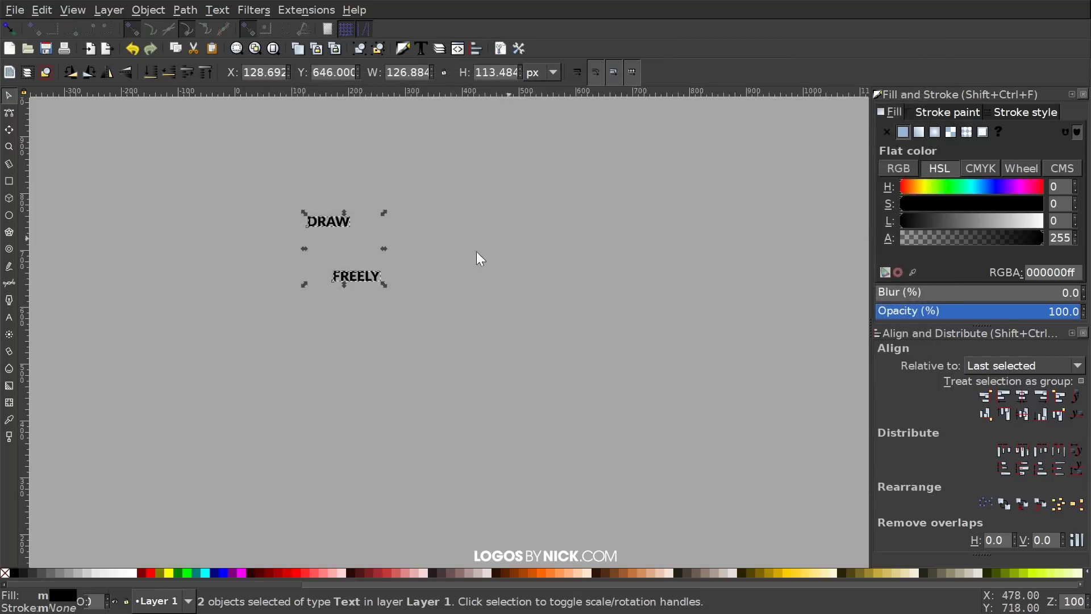
left_click(587, 178)
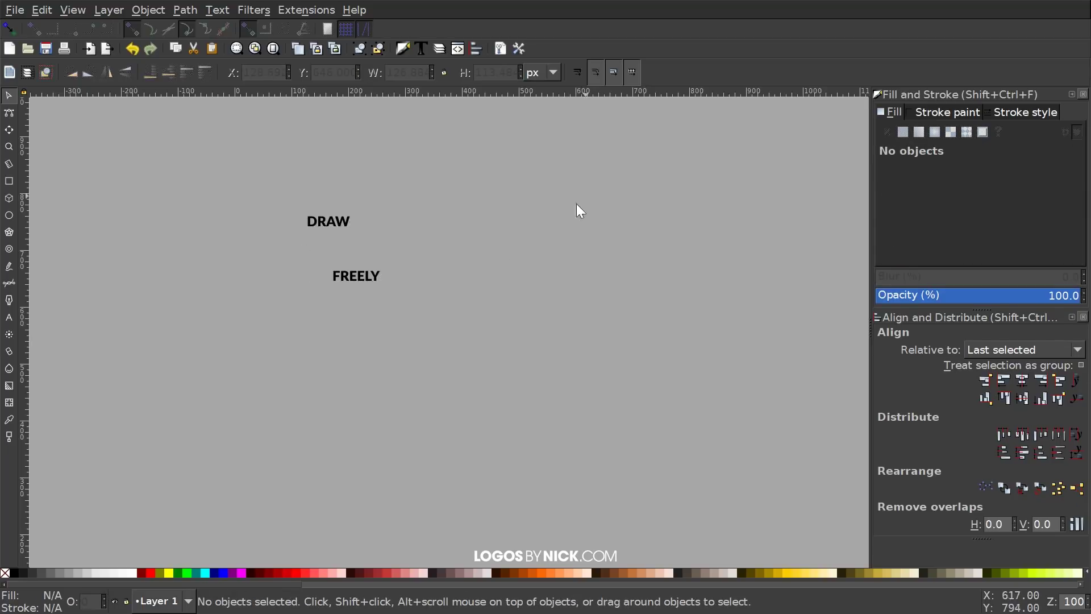
Move FREELY directly beneath DRAW and enlarge both texts together to about 561 px wide.
mouse_move(366, 279)
left_mouse_down()
mouse_move(358, 319)
mouse_move(368, 258)
mouse_move(347, 240)
left_mouse_up()
mouse_move(501, 313)
left_mouse_down()
mouse_move(241, 165)
mouse_move(269, 211)
left_mouse_up()
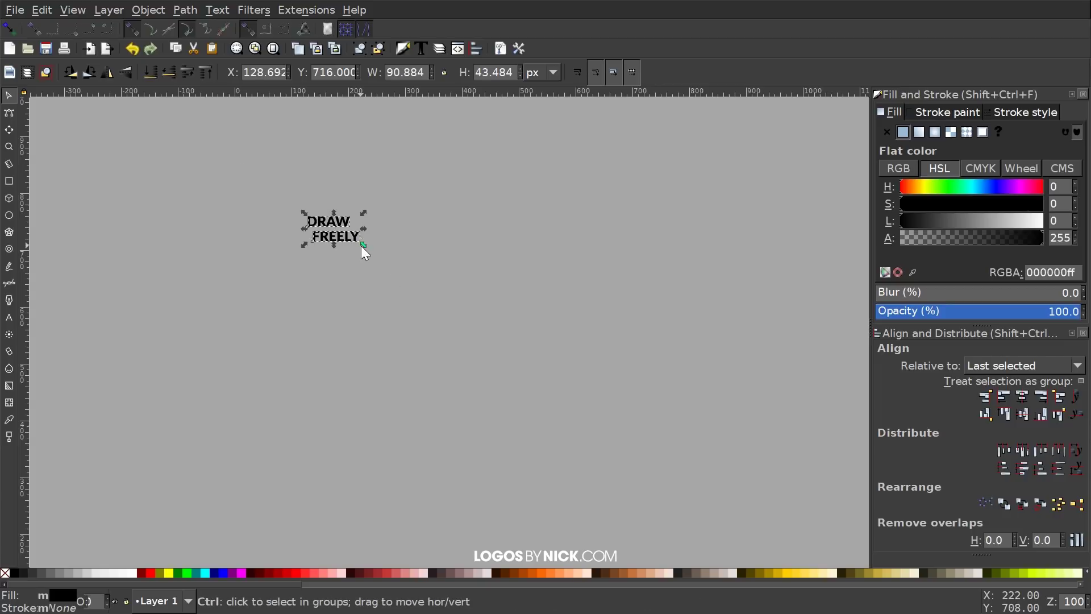
left_click_drag(362, 246, 641, 374)
left_click_drag(540, 326, 523, 300)
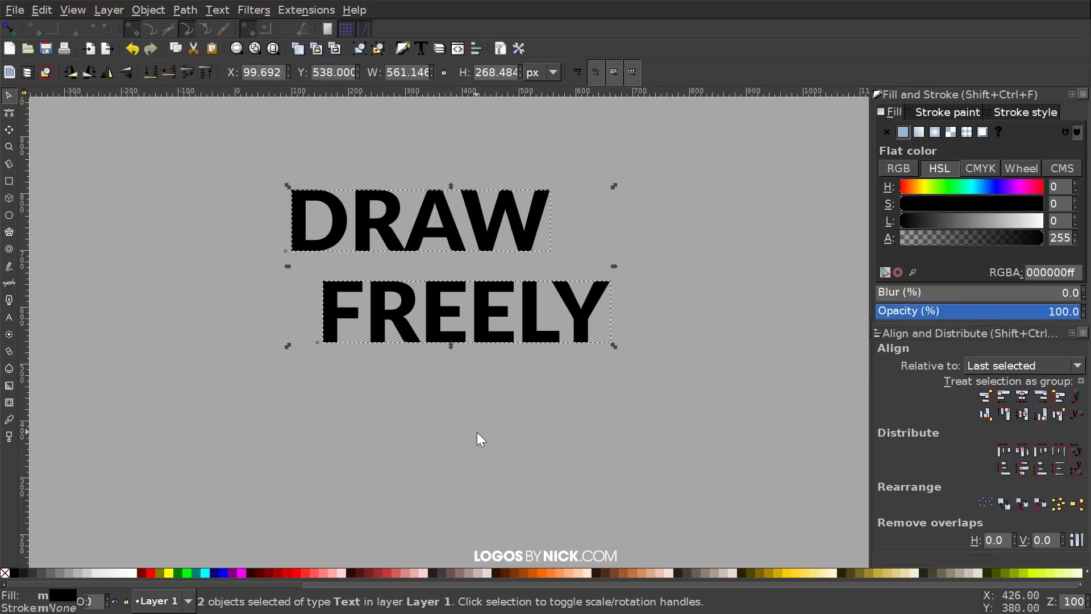
left_click(477, 432)
Shrink DRAW to about 261 by 62 px and place it just above FREELY, starting slightly further left.
mouse_move(524, 224)
left_mouse_down()
mouse_move(500, 228)
mouse_move(511, 243)
left_mouse_up()
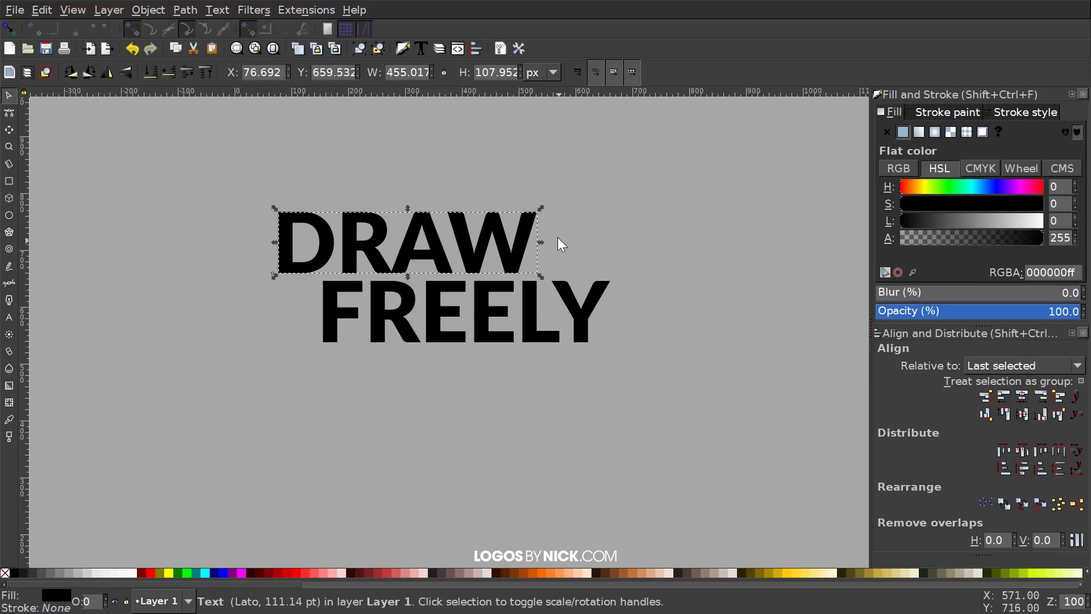
left_click_drag(544, 206, 434, 212)
left_click_drag(398, 263, 411, 261)
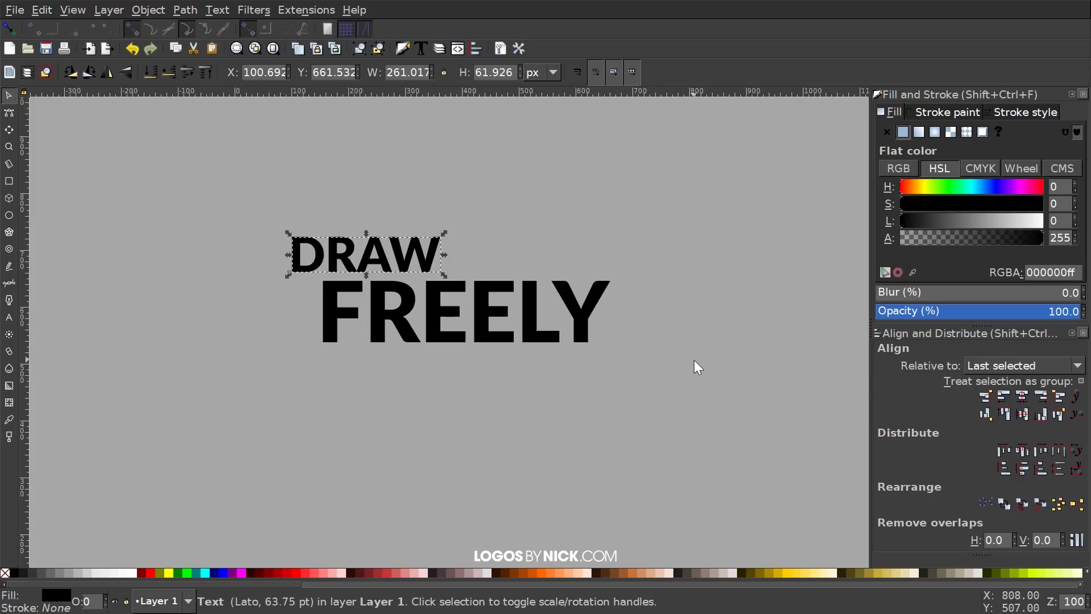
Convert both DRAW and FREELY to paths and ungroup them into individual letters.
mouse_move(698, 415)
left_mouse_down()
mouse_move(177, 101)
mouse_move(186, 162)
left_mouse_up()
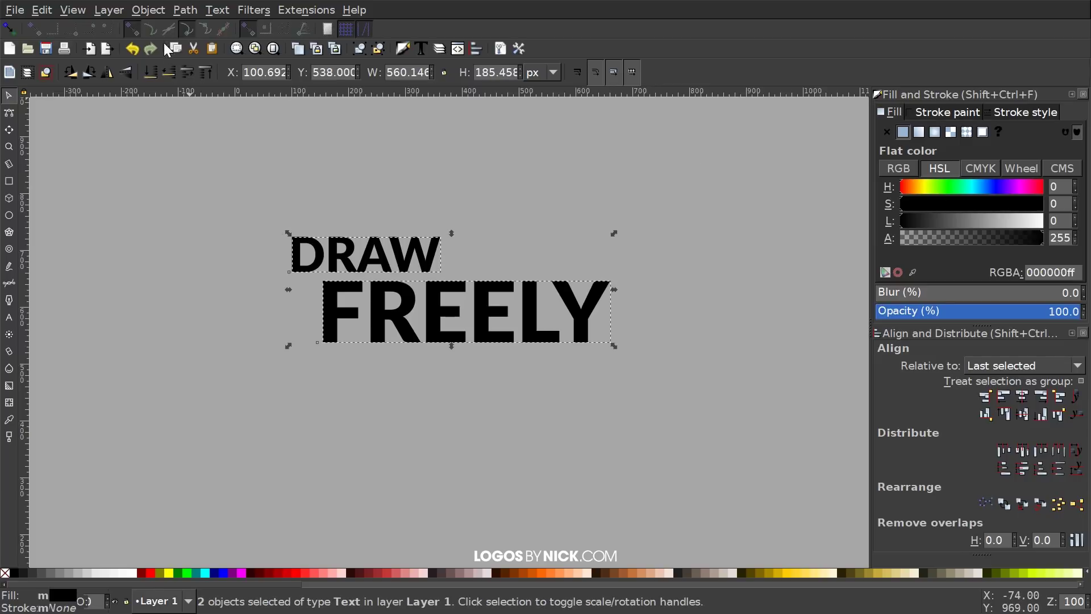
left_click(182, 7)
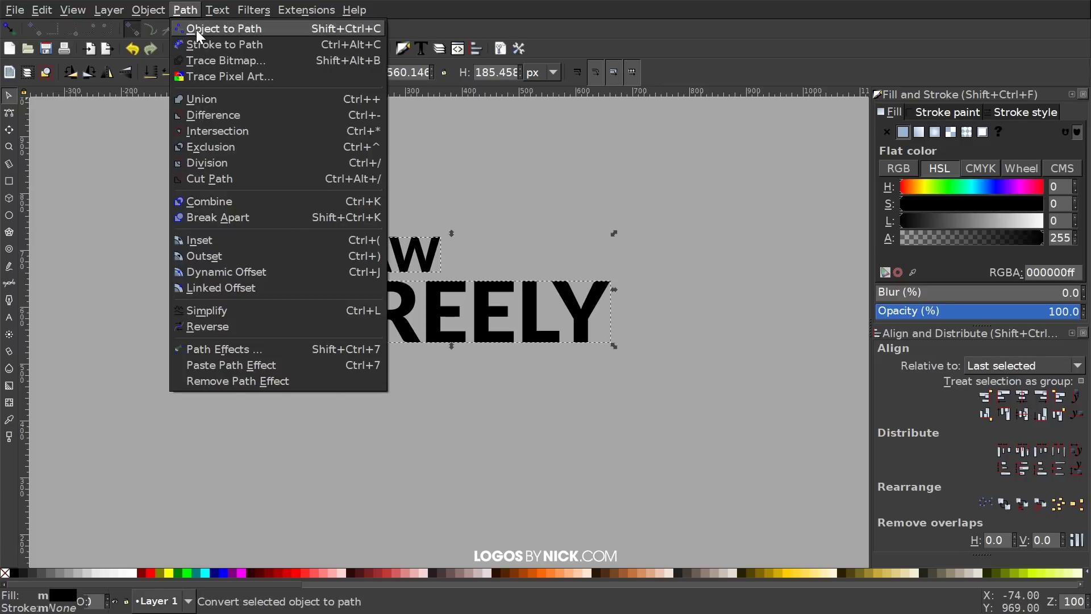
left_click(196, 30)
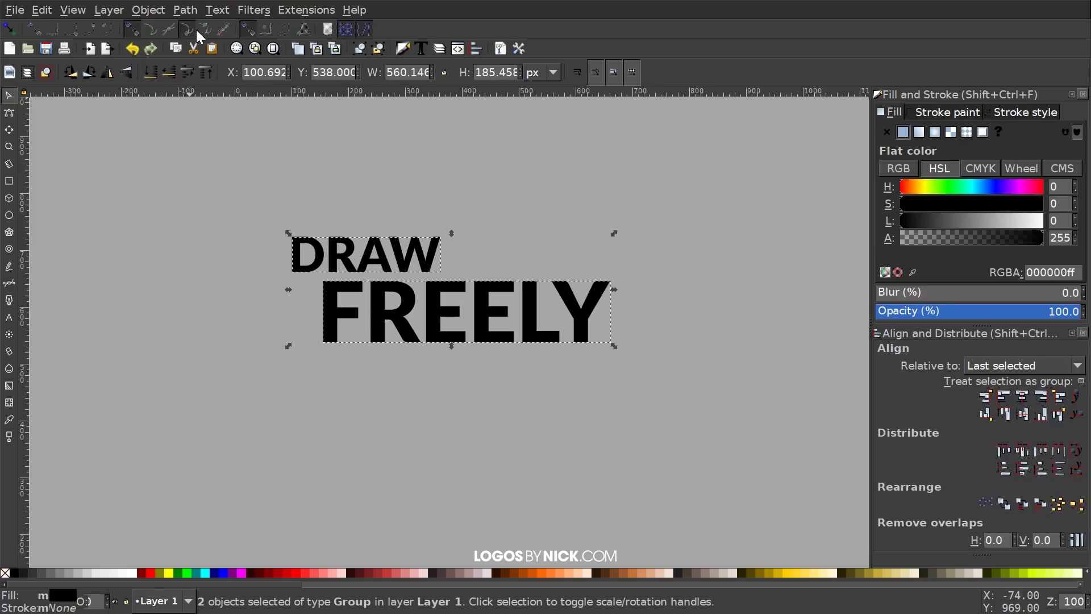
left_click(383, 50)
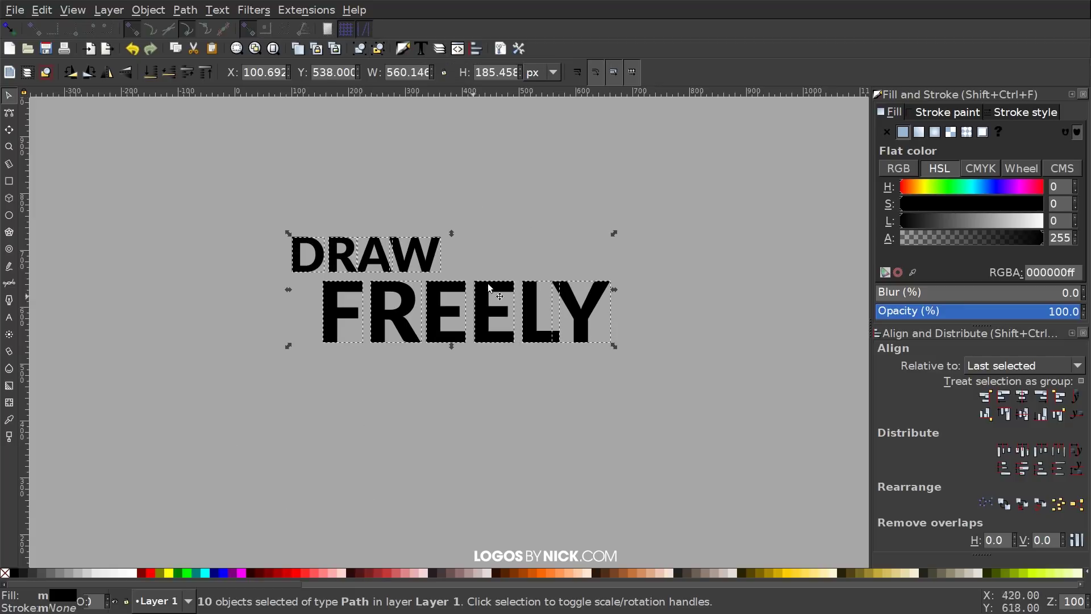
left_click(601, 155)
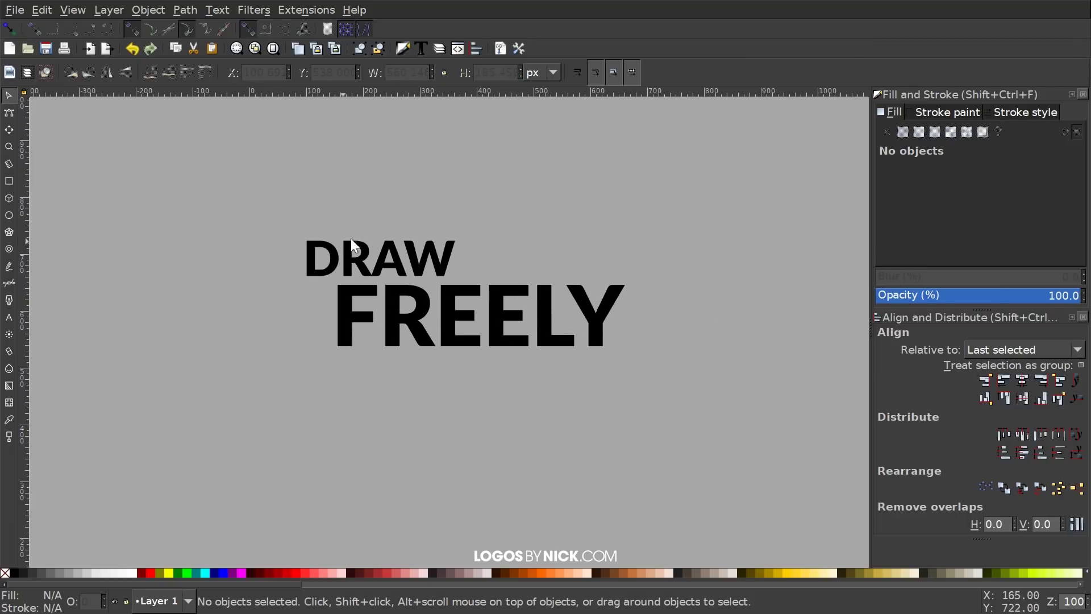
Tighten the DRAW lettering by shifting R, A and W left, with A at X about 210.6 px and W at about 266.2 px.
left_click_drag(427, 270, 450, 288)
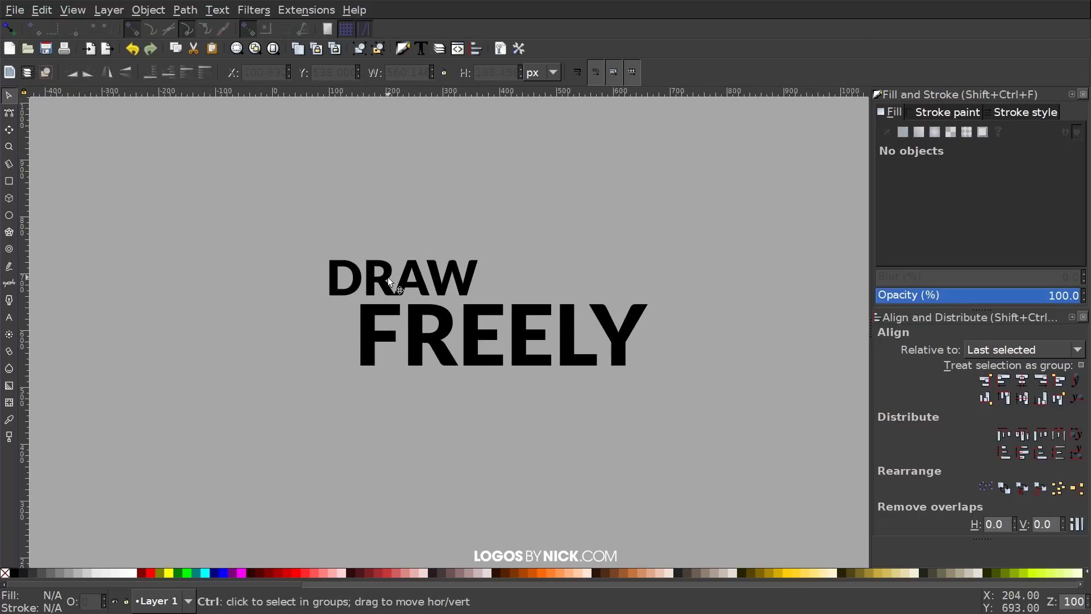
scroll(387, 278, "up", 5)
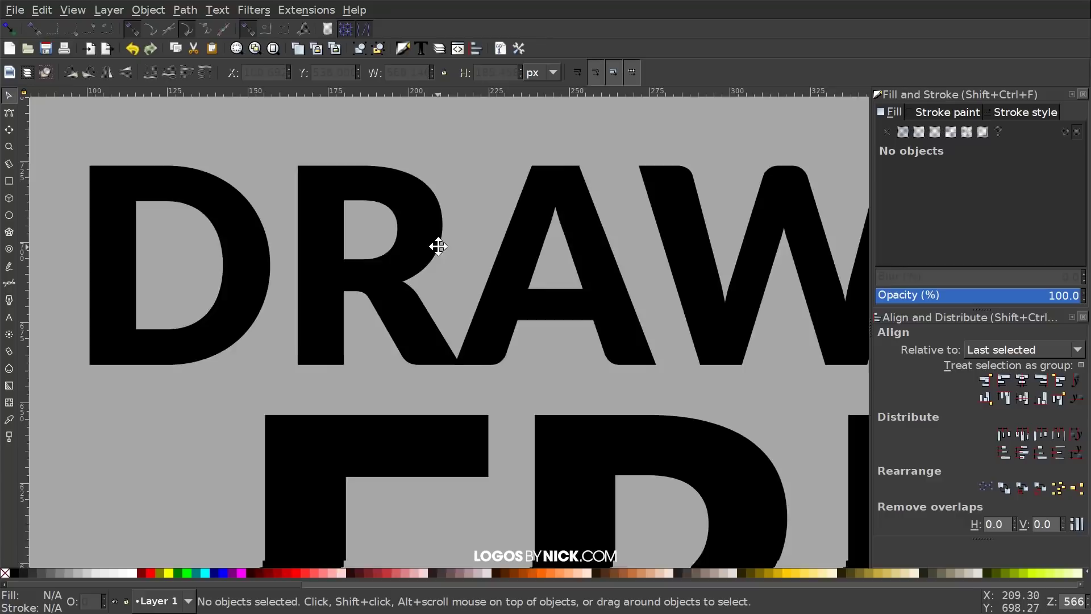
left_click_drag(434, 251, 420, 261)
left_click_drag(640, 313, 631, 313)
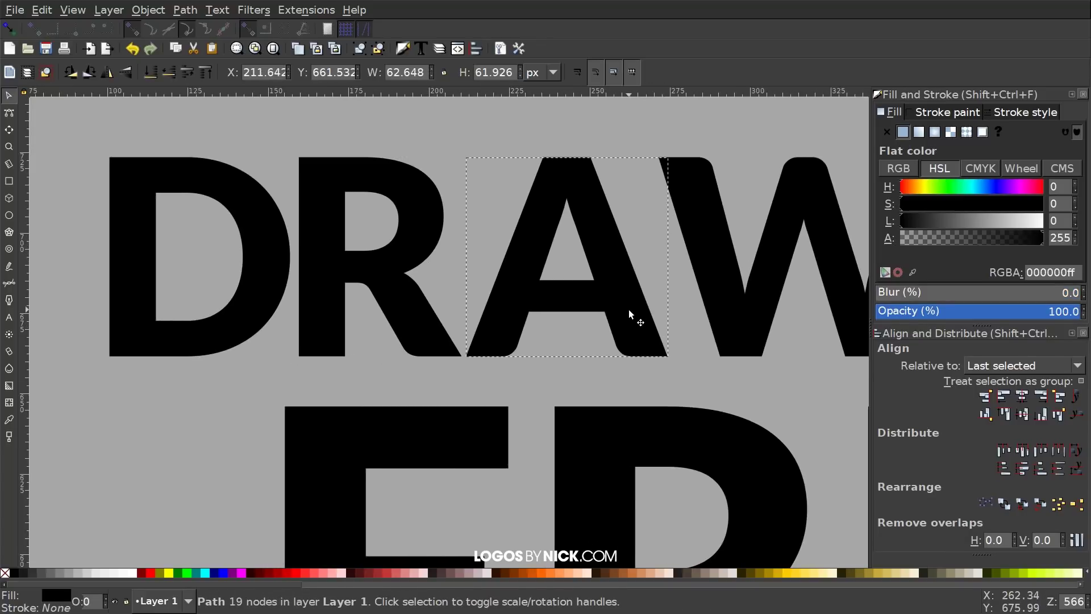
left_click_drag(404, 324, 403, 324)
left_click_drag(536, 289, 548, 286)
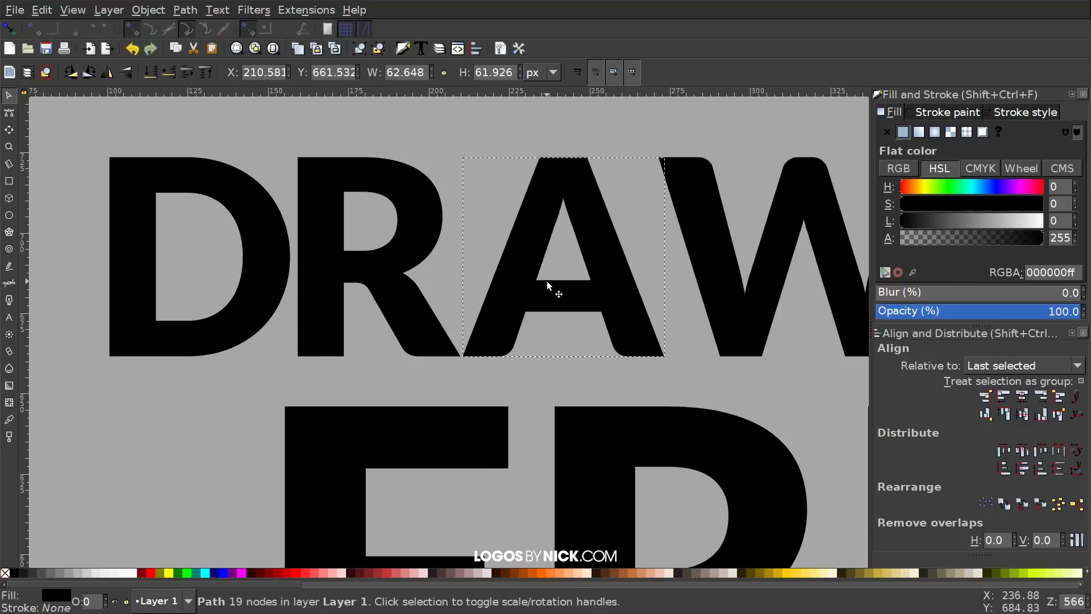
left_click_drag(771, 298, 755, 298)
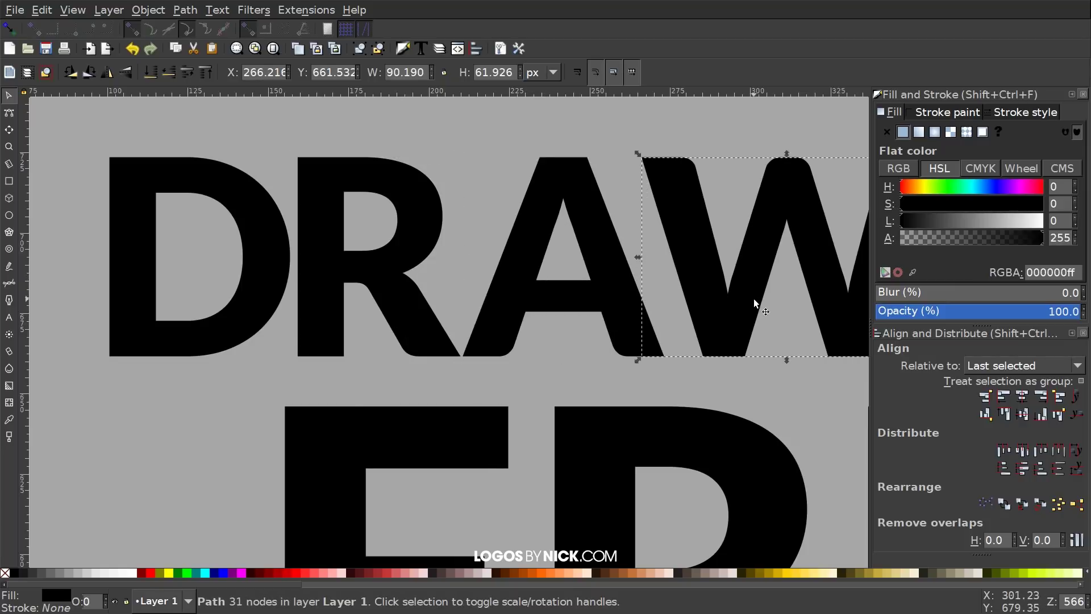
Refine the DRAW kerning by moving A to X about 207.4 px, W to about 262.7 px, and nudging R slightly.
scroll(645, 318, "down", 2)
left_click_drag(638, 318, 394, 274)
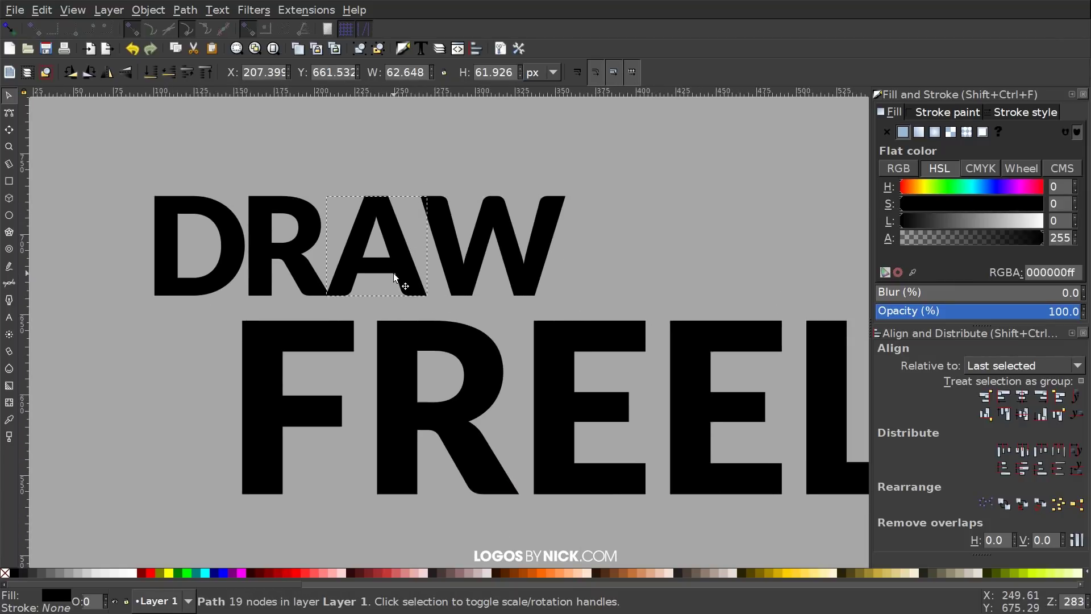
left_click(470, 264)
key("Left")
key("Left")
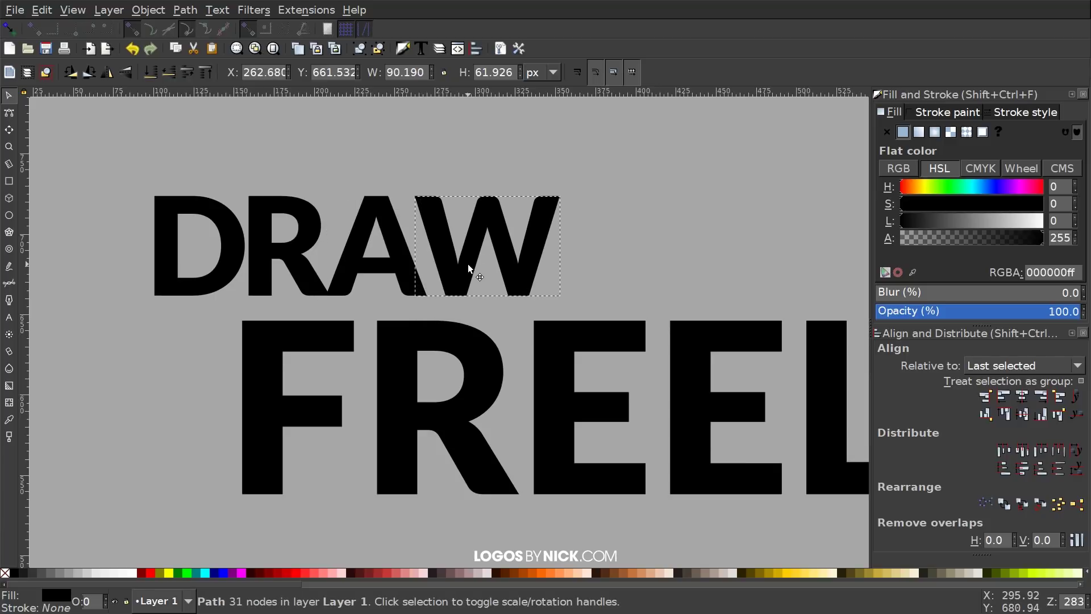
left_click_drag(299, 259, 301, 258, "ctrl")
left_click(302, 373)
Close the gaps in FREELY by moving R, both Es, L and Y left, with Y at X about 515.1 px.
left_click_drag(476, 380, 370, 310)
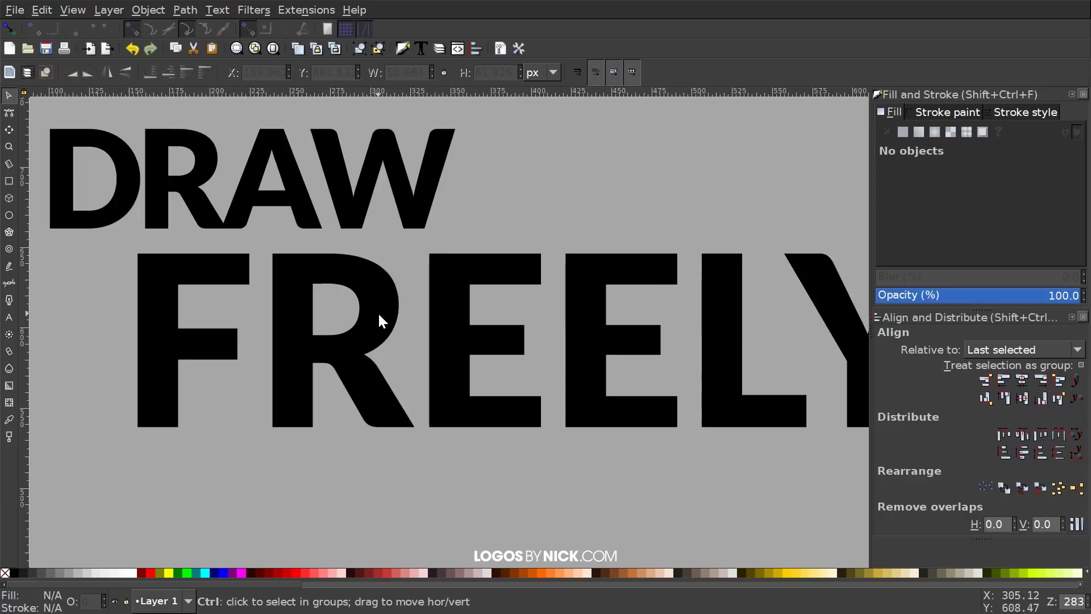
scroll(379, 313, "down", 2)
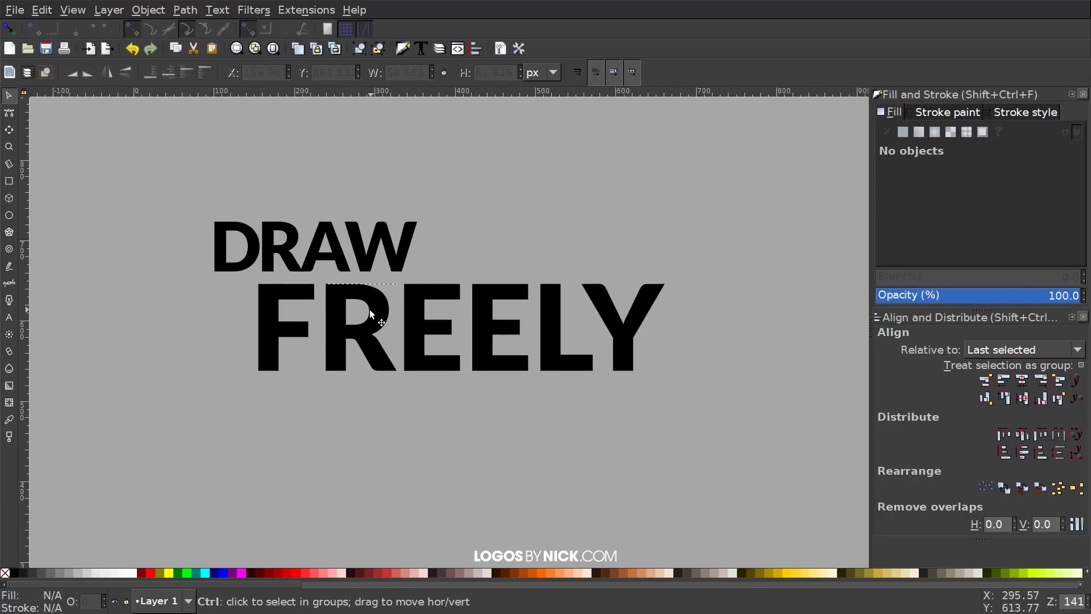
left_click(366, 314)
left_click_drag(451, 345, 441, 334)
left_click_drag(509, 320, 492, 318)
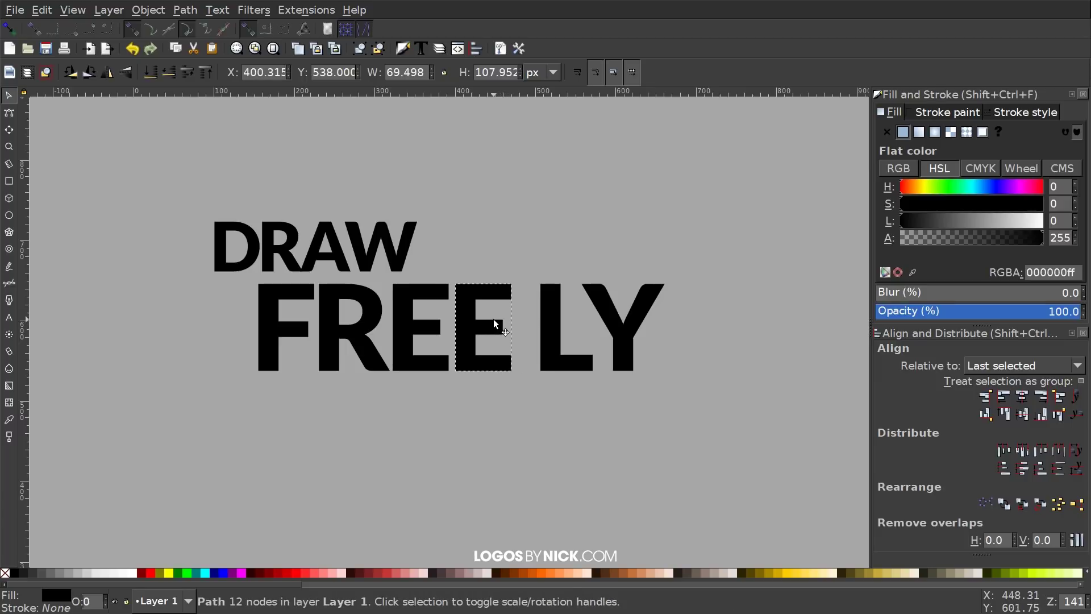
left_click_drag(561, 328, 537, 327)
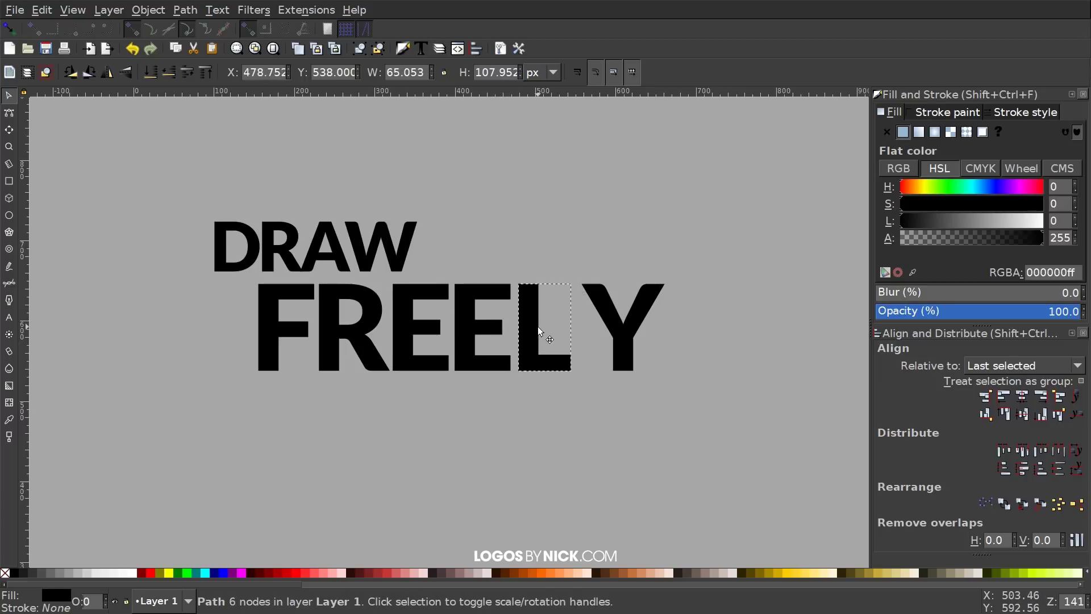
left_click_drag(623, 322, 589, 324)
Nudge the A of DRAW right to X about 210.9 px to even out its spacing between R and W.
scroll(227, 243, "up", 1)
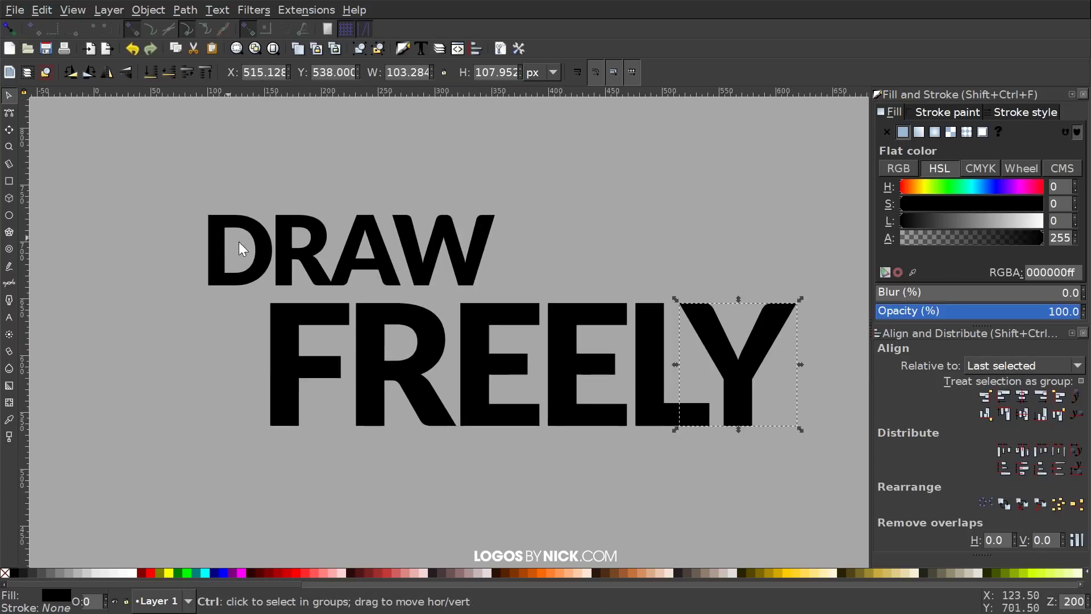
left_click(383, 261)
left_click_drag(384, 261, 385, 262)
left_click_drag(654, 244, 641, 275)
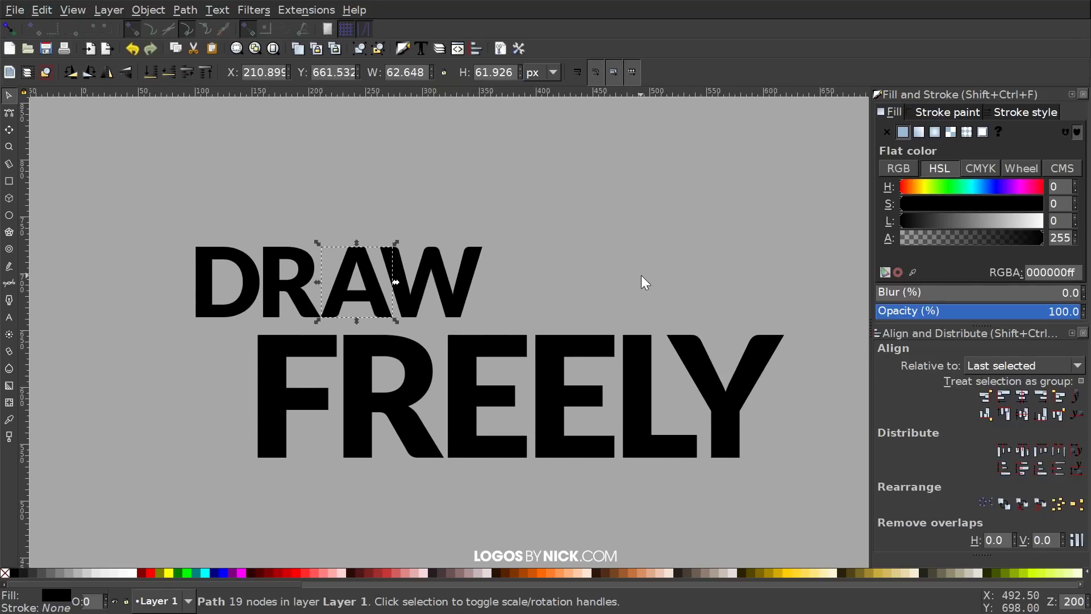
key("1")
left_click_drag(539, 258, 417, 106)
left_click_drag(425, 210, 515, 298)
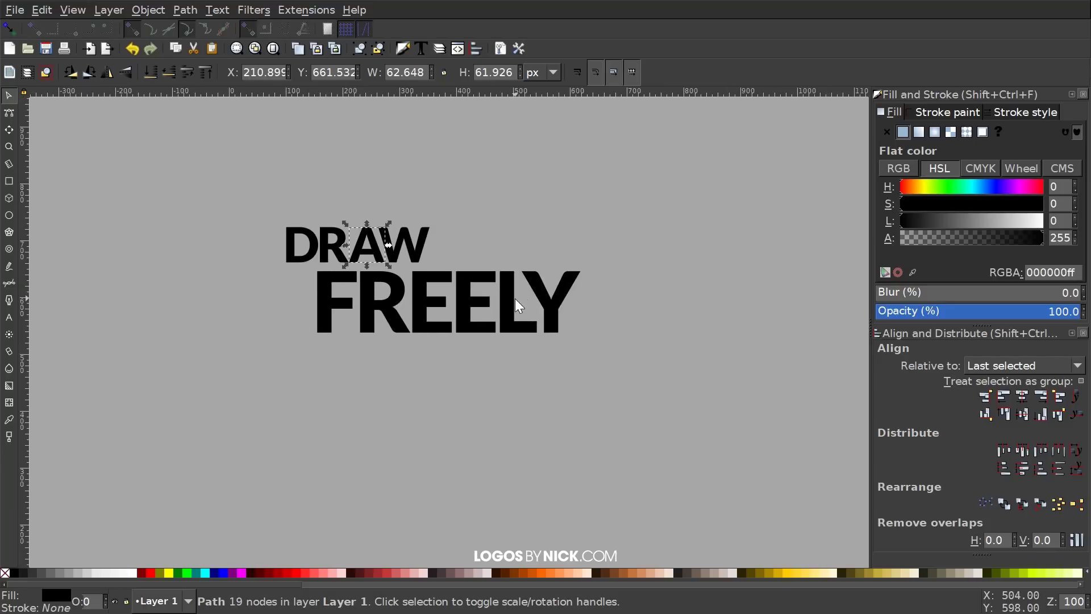
Unite the four DRAW letters into a single path and fill both words with white.
left_click_drag(206, 196, 446, 264)
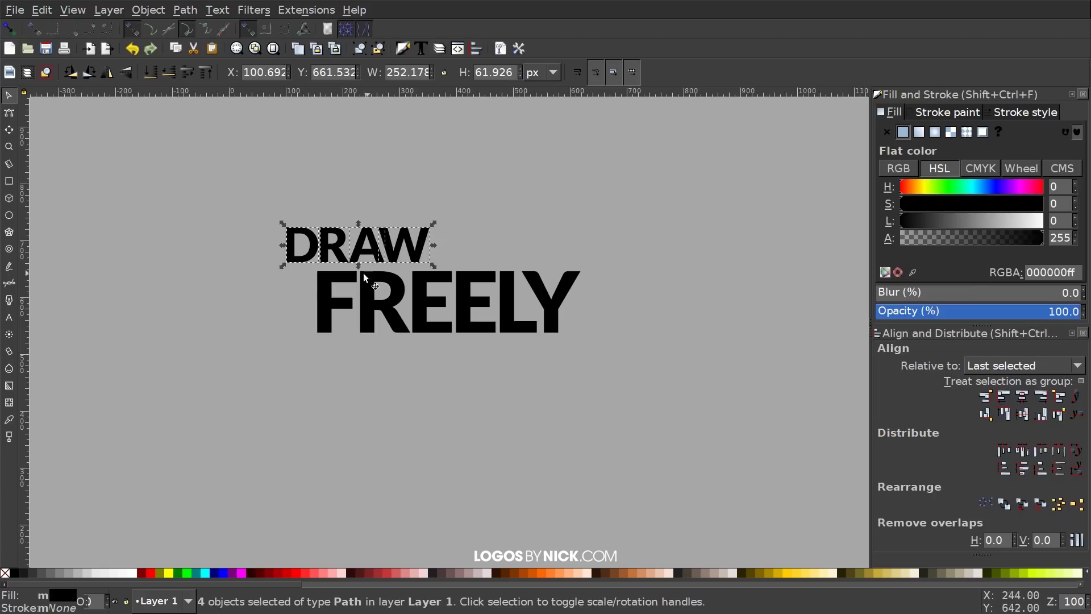
left_click(185, 10)
left_click(216, 99)
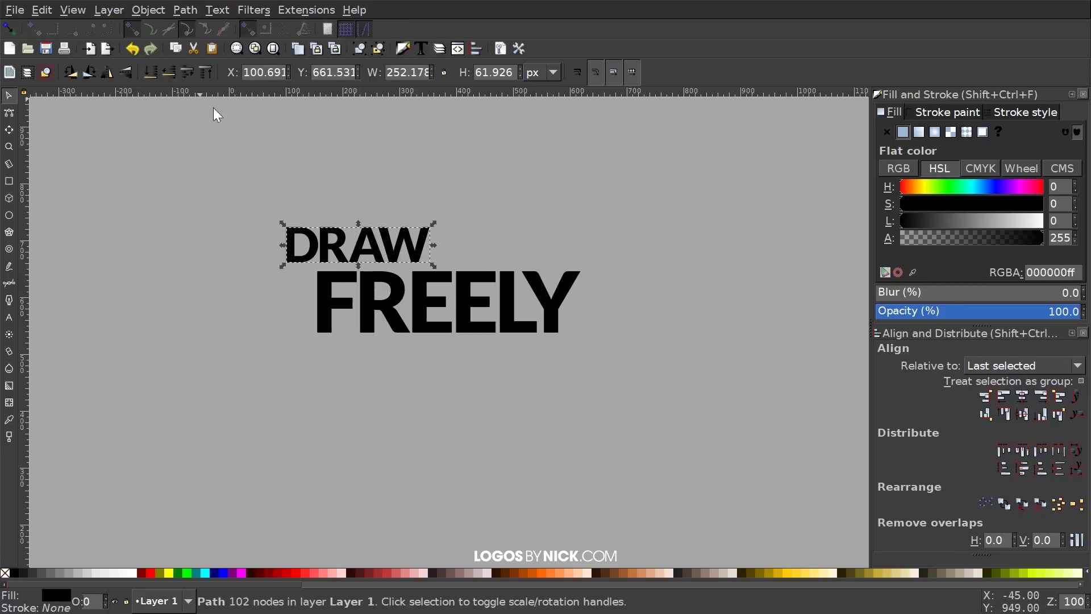
left_click_drag(736, 443, 190, 175)
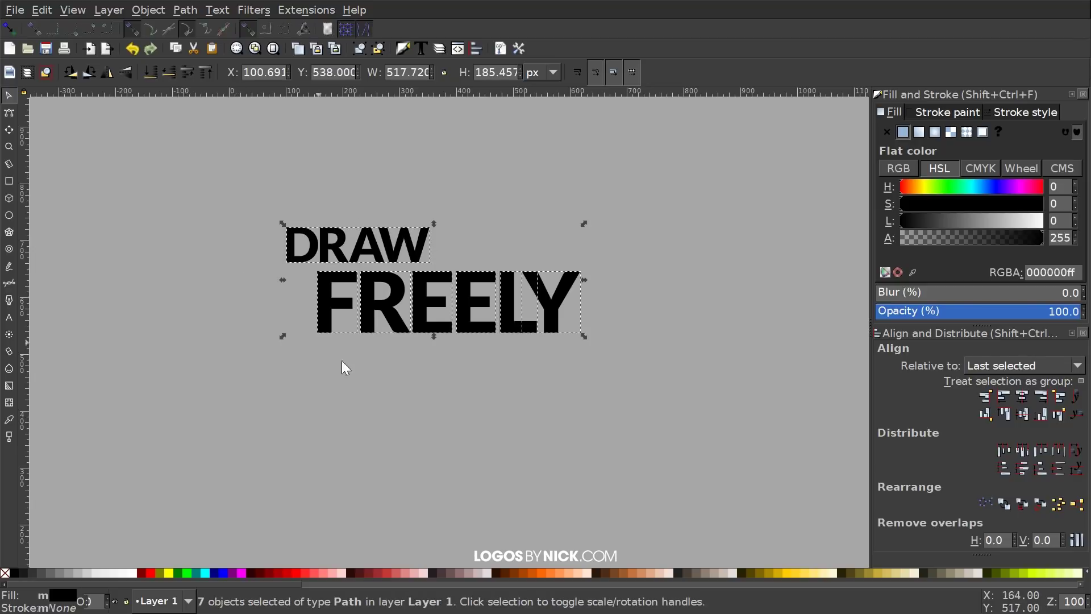
left_click(134, 573)
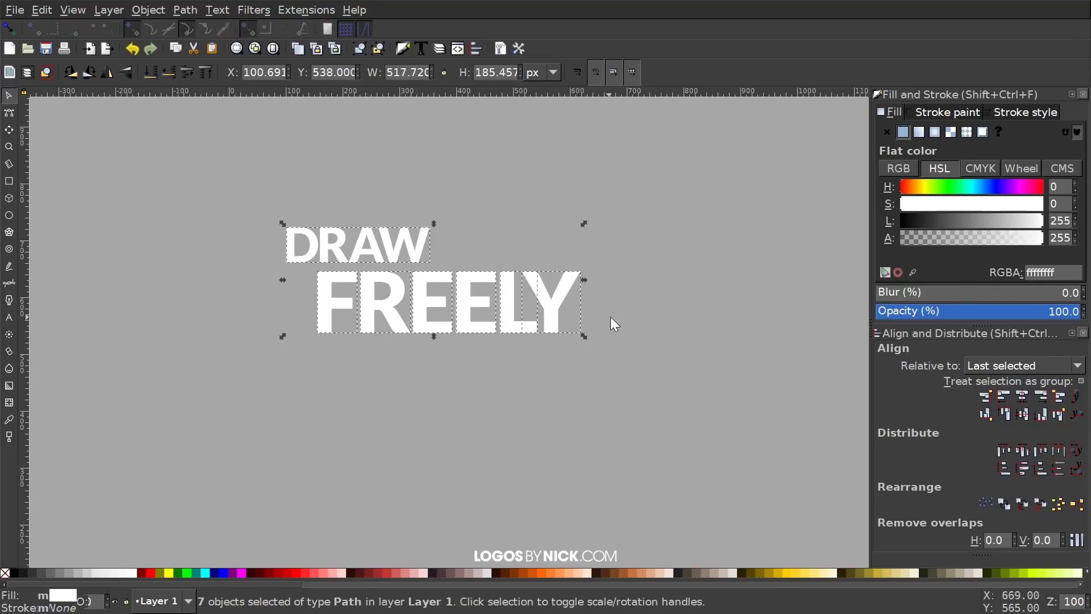
Rotate both words together about 45 degrees clockwise so they slope downward to the right.
left_click(555, 281)
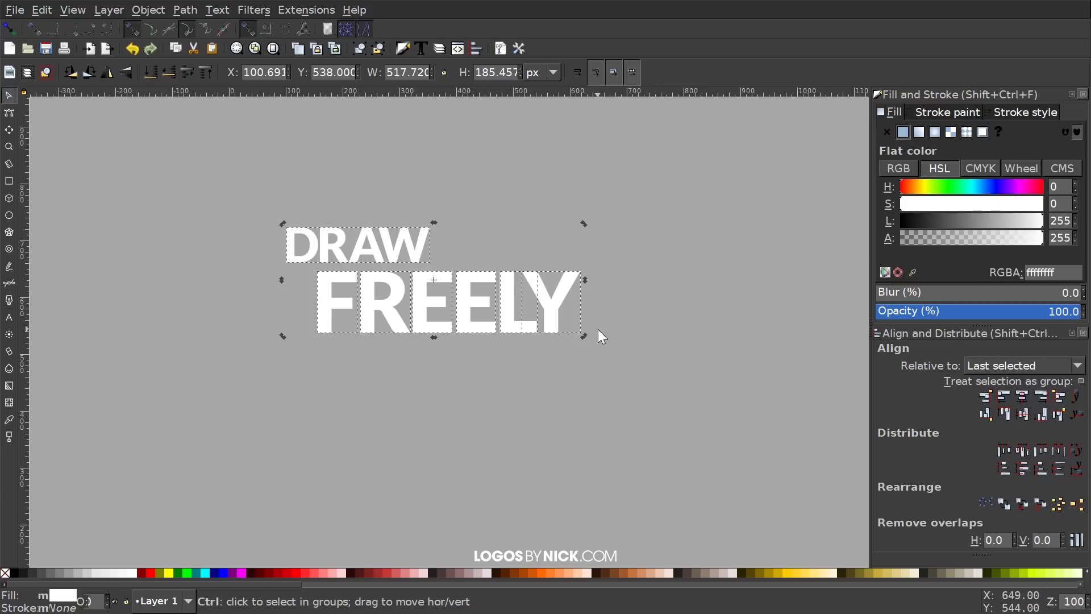
left_click(584, 224)
mouse_move(585, 224)
left_mouse_down()
mouse_move(589, 256)
mouse_move(541, 317)
left_mouse_up()
left_click_drag(345, 476, 326, 458)
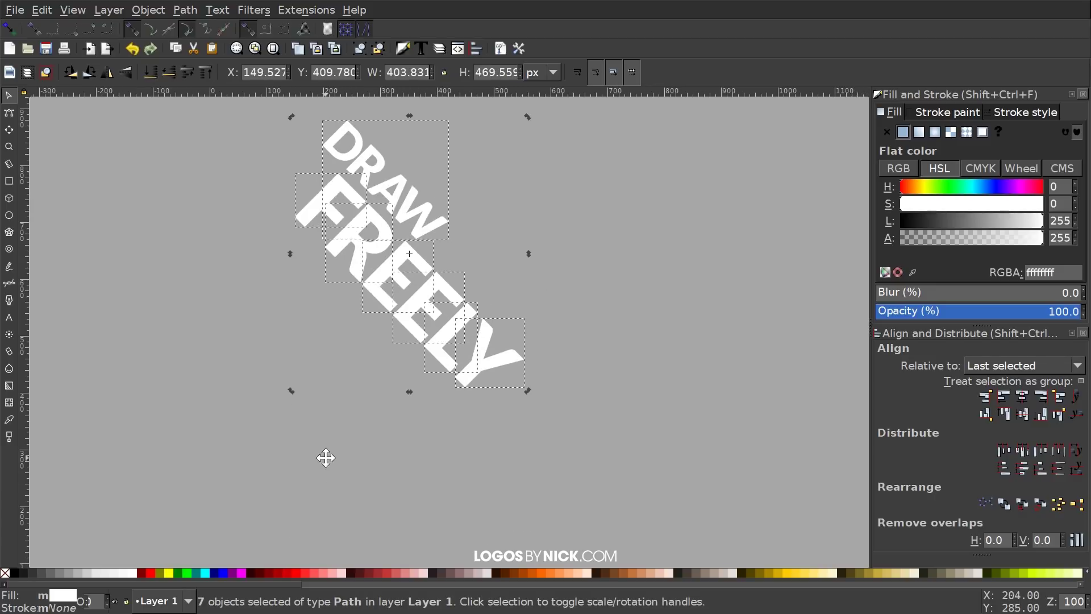
scroll(326, 458, "up", 2)
scroll(325, 458, "left", 1)
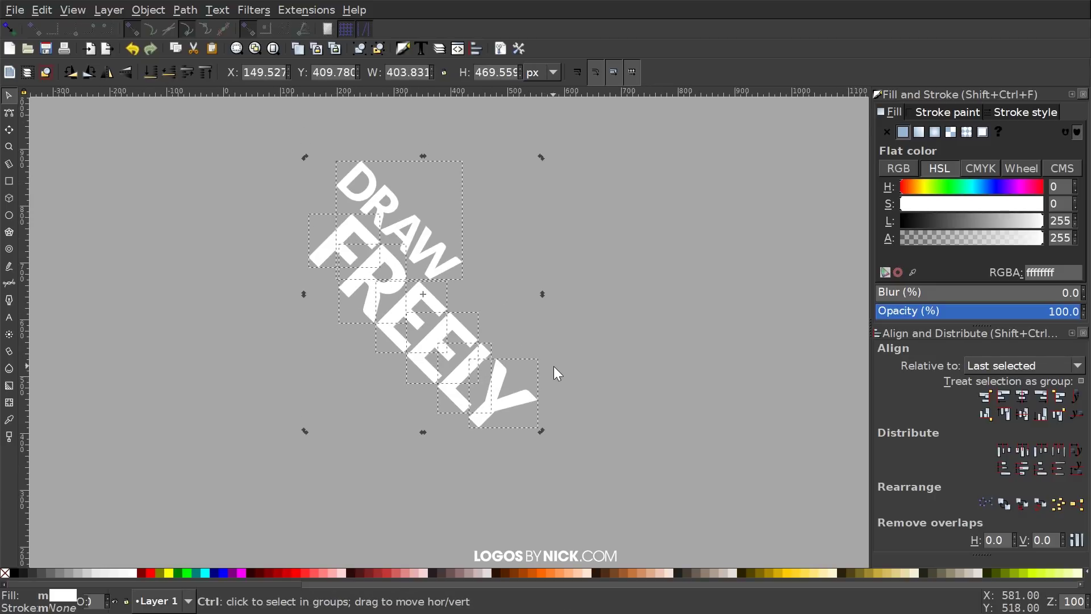
Place a duplicate of the rotated words about 1024 px straight below the original and fill it with red (ff0000).
scroll(555, 365, "down", 2)
left_click_drag(556, 400, 507, 315)
left_click_drag(507, 362, 482, 298)
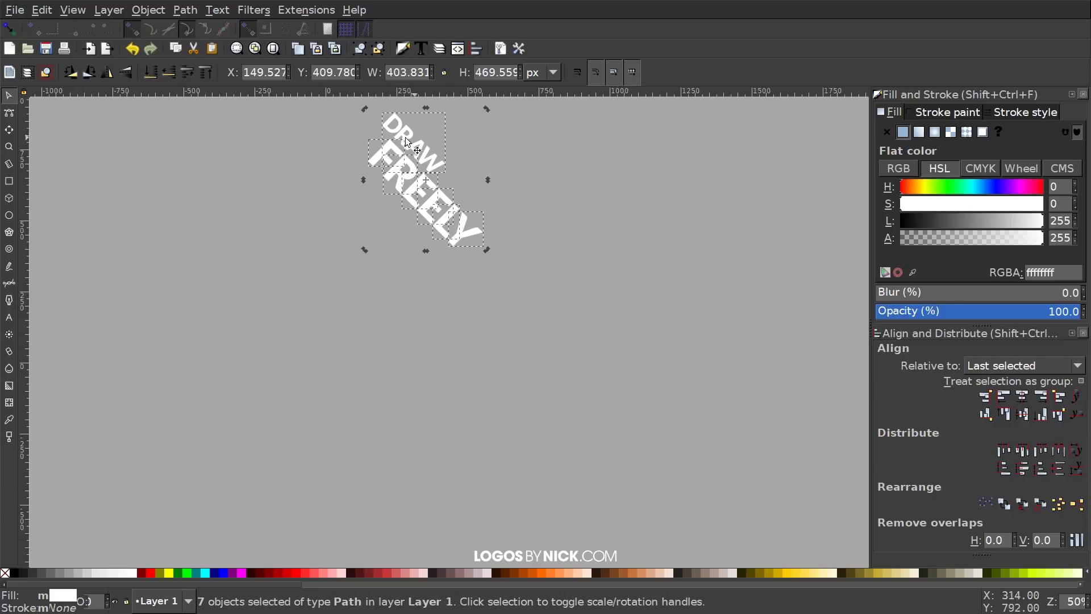
right_click(415, 175)
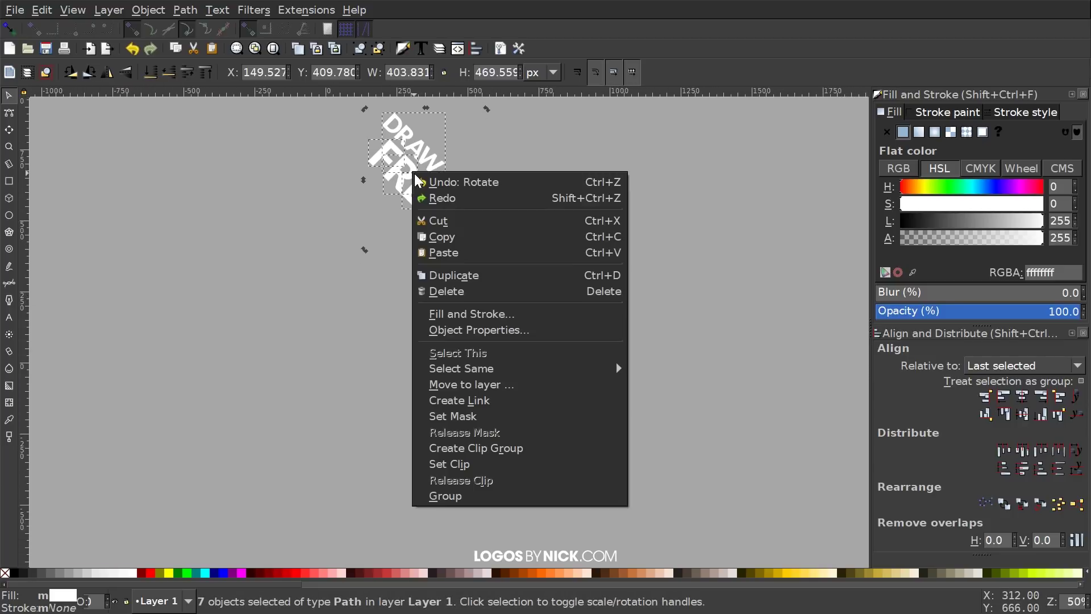
left_click(449, 275)
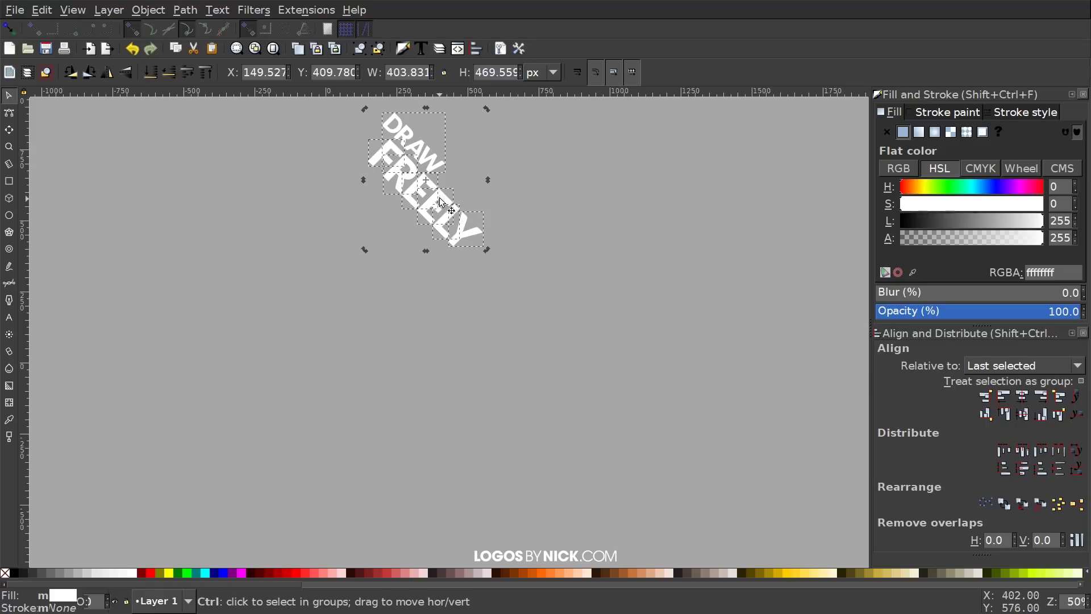
left_click_drag(443, 239, 440, 479)
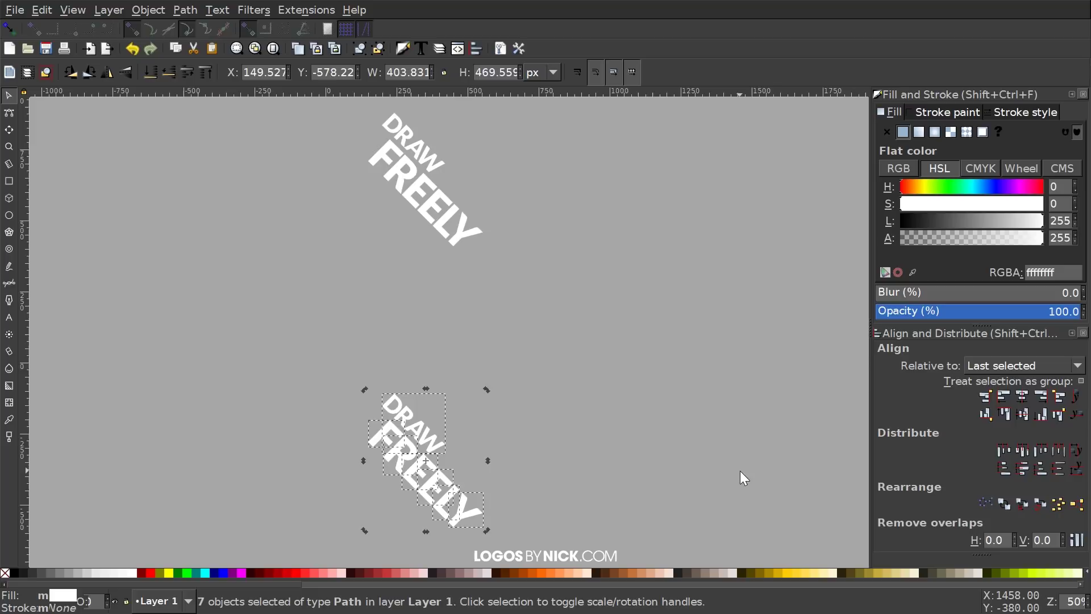
left_click(151, 573)
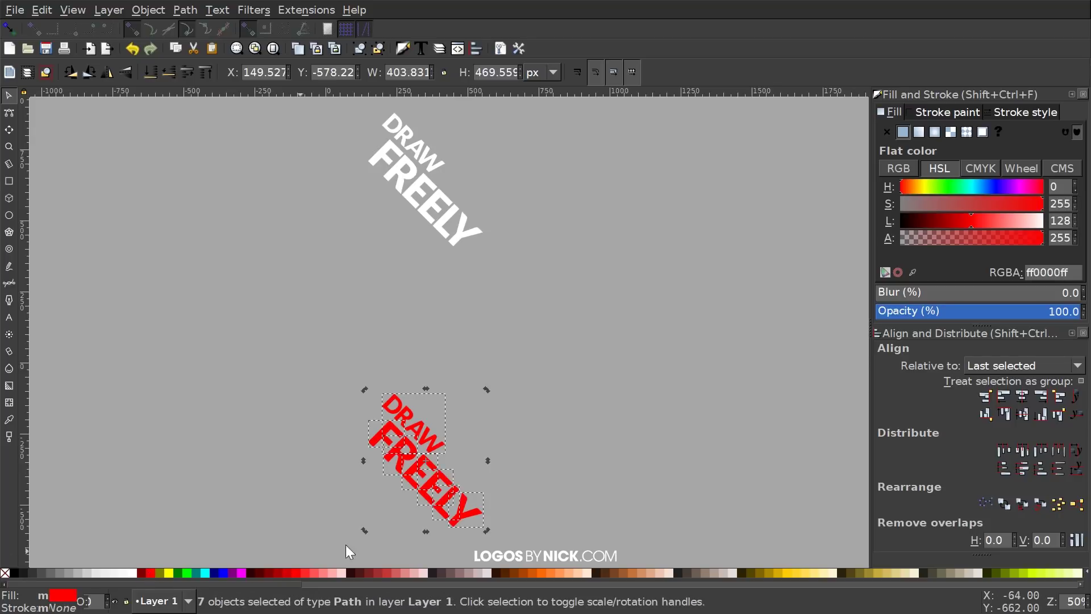
left_click_drag(434, 442, 435, 452)
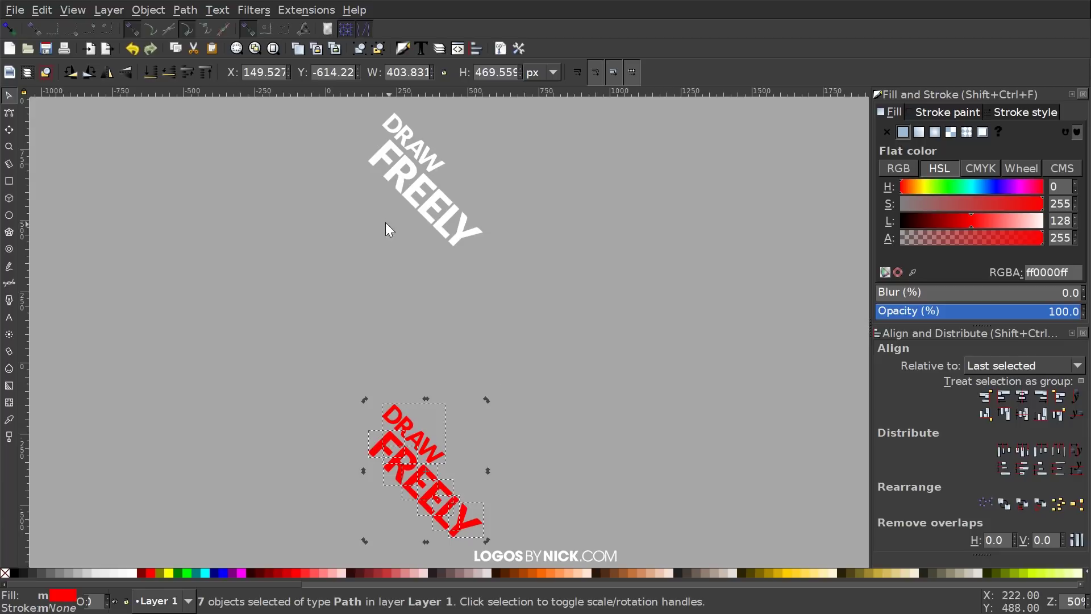
key("ctrl")
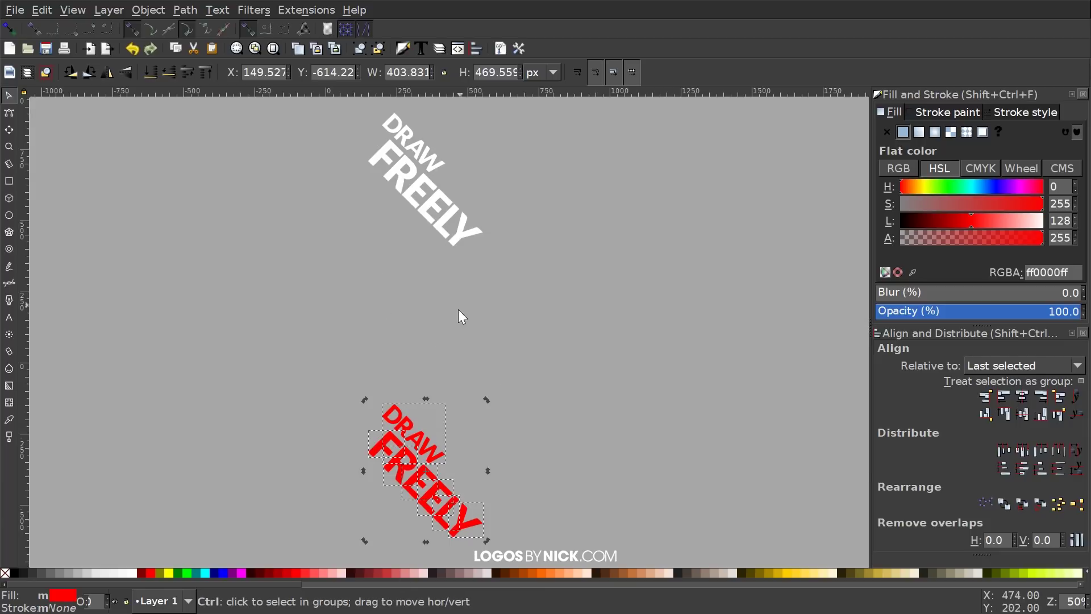
Move the red DRAW straight up from its copy so it lies over the white FREELY.
left_click(647, 264)
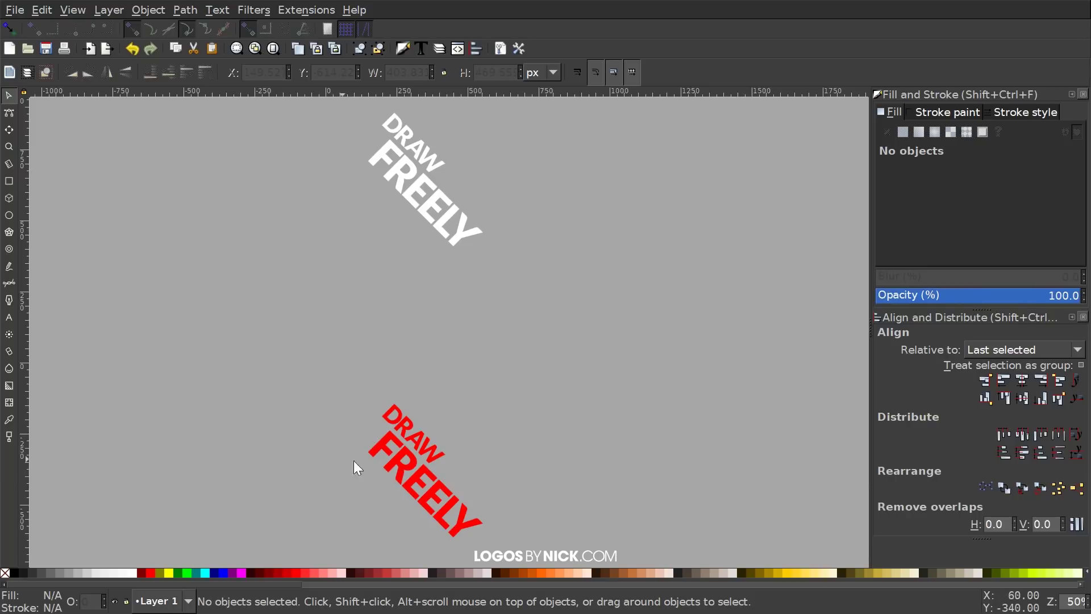
left_click(430, 449)
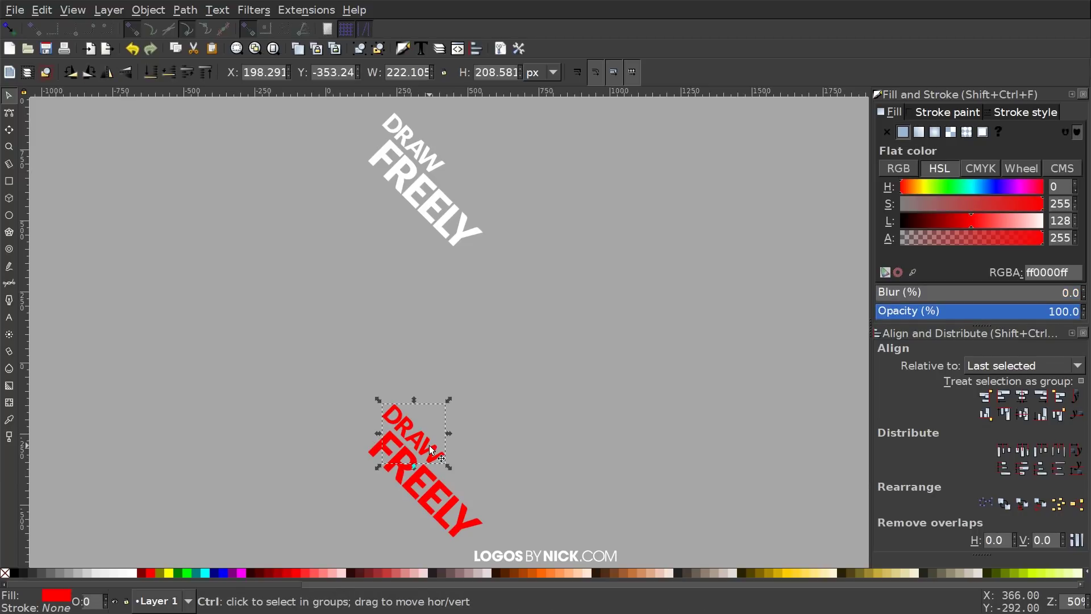
left_click_drag(431, 449, 435, 204)
Rotate all the white and red lettering together about 45 degrees counterclockwise so the words are horizontal, and deselect it.
mouse_move(558, 551)
left_mouse_down()
mouse_move(357, 289)
mouse_move(311, 104)
left_mouse_up()
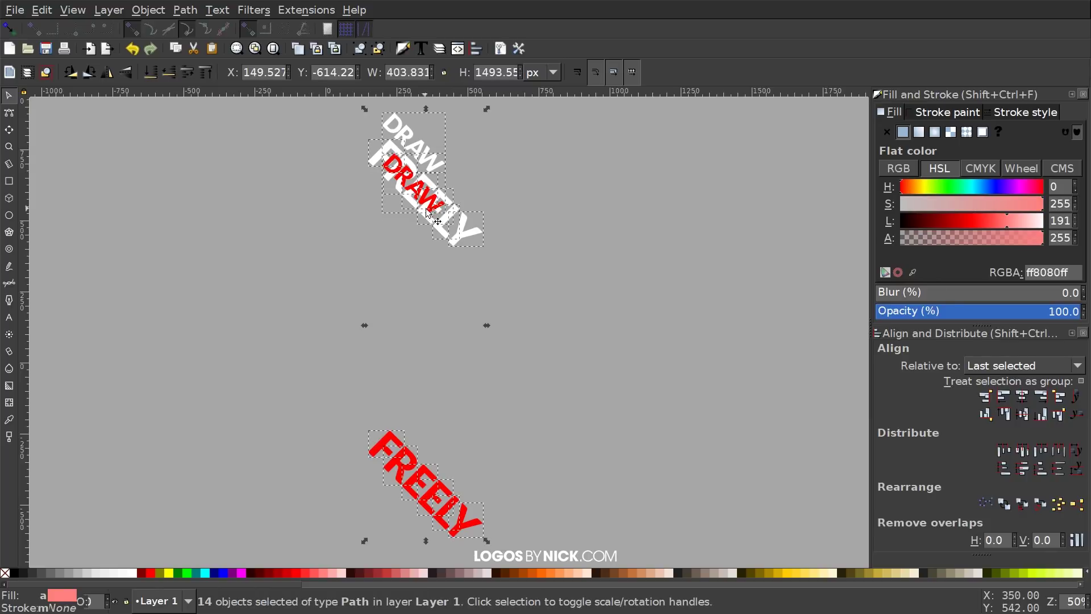
left_click(424, 185)
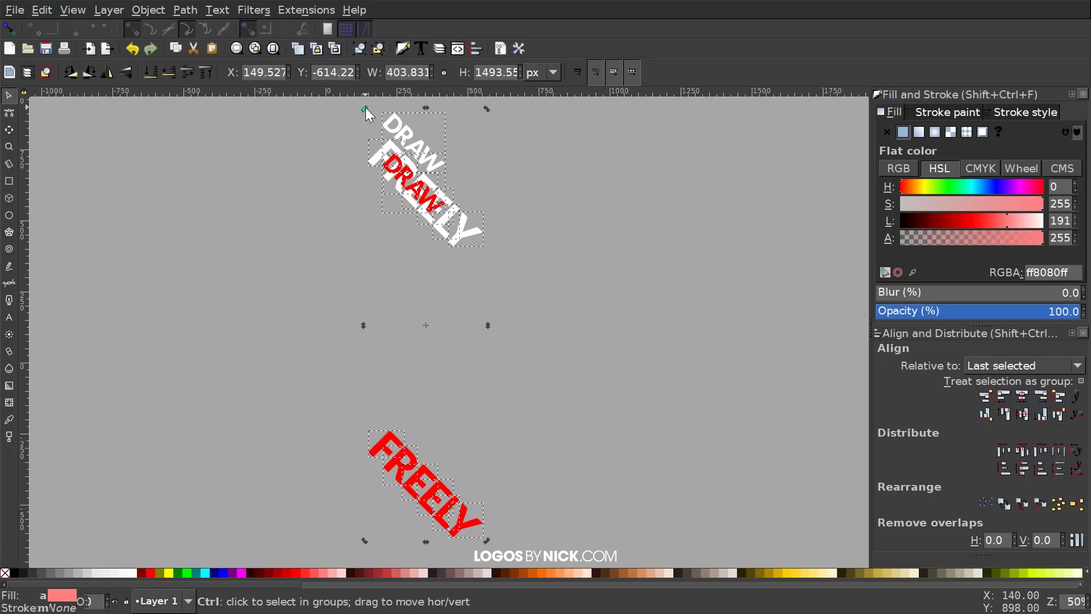
left_click_drag(367, 108, 206, 194)
scroll(392, 304, "left", 6)
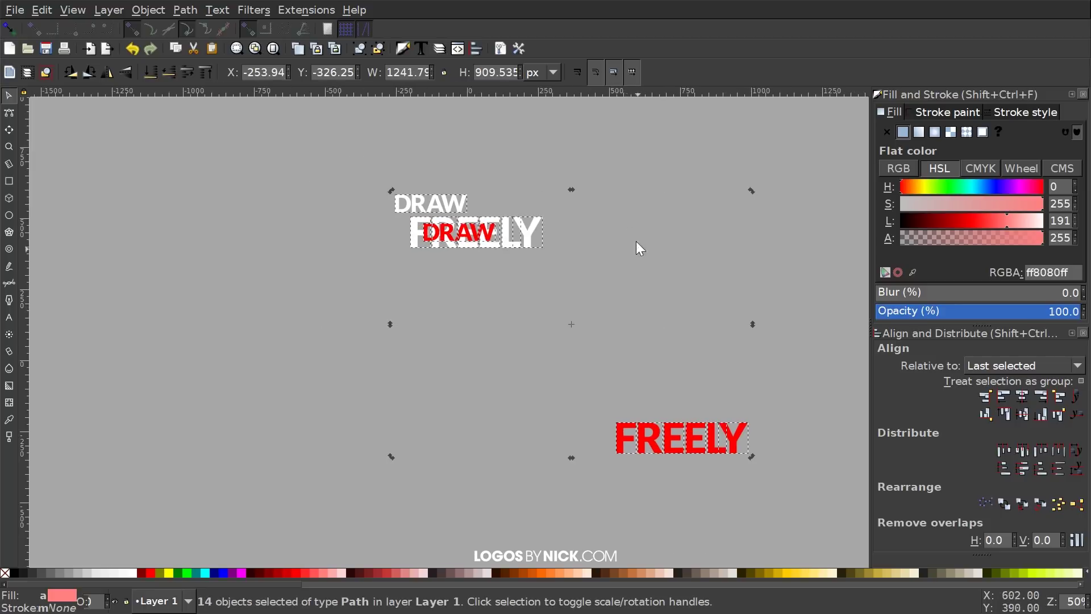
left_click(594, 237)
left_click_drag(593, 236, 570, 264)
left_click_drag(563, 311, 480, 307)
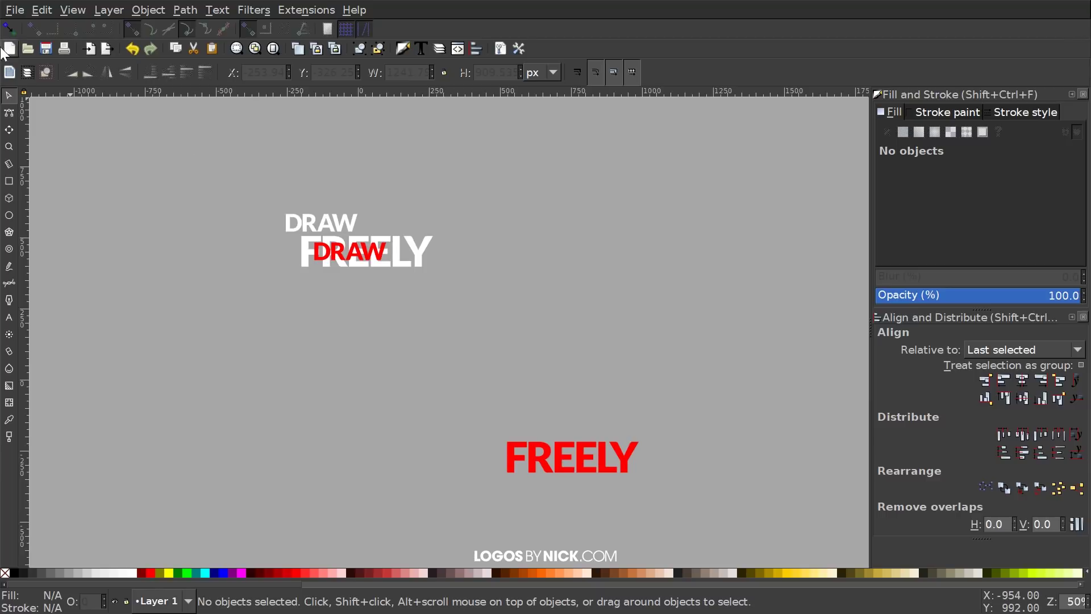
Import retro-colors.png as an embedded image and place the palette above and to the right of the lettering.
left_click(14, 9)
left_click(49, 163)
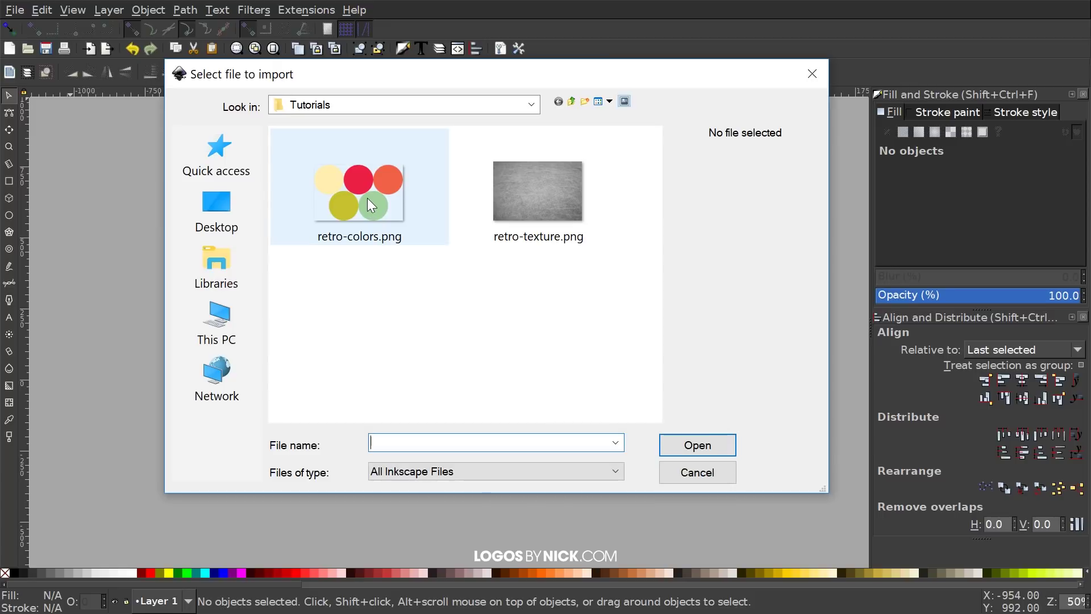
left_click(377, 203)
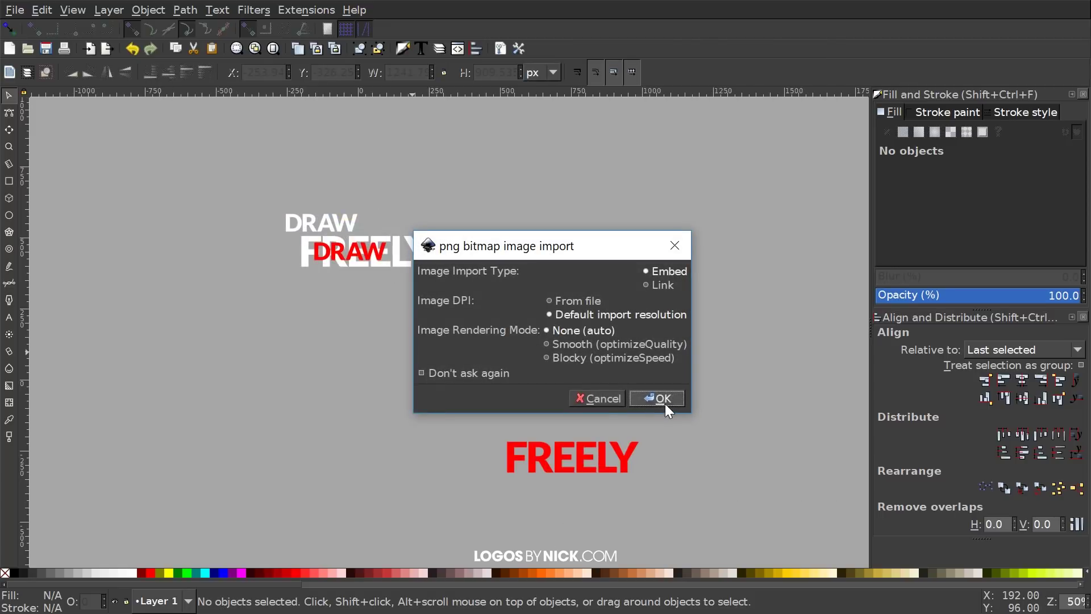
left_click(658, 406)
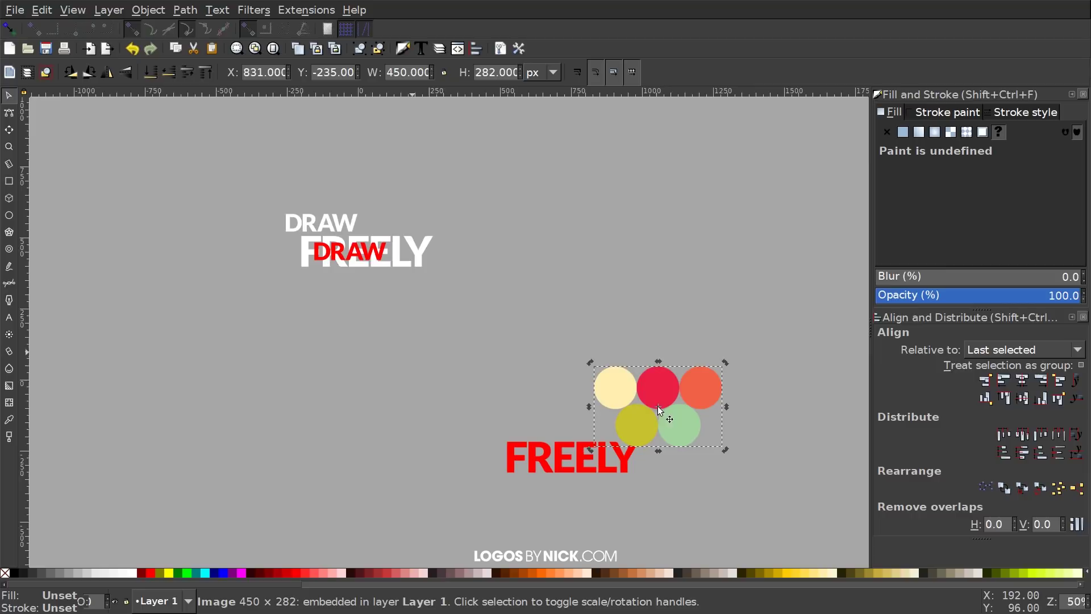
left_click_drag(663, 384, 610, 121)
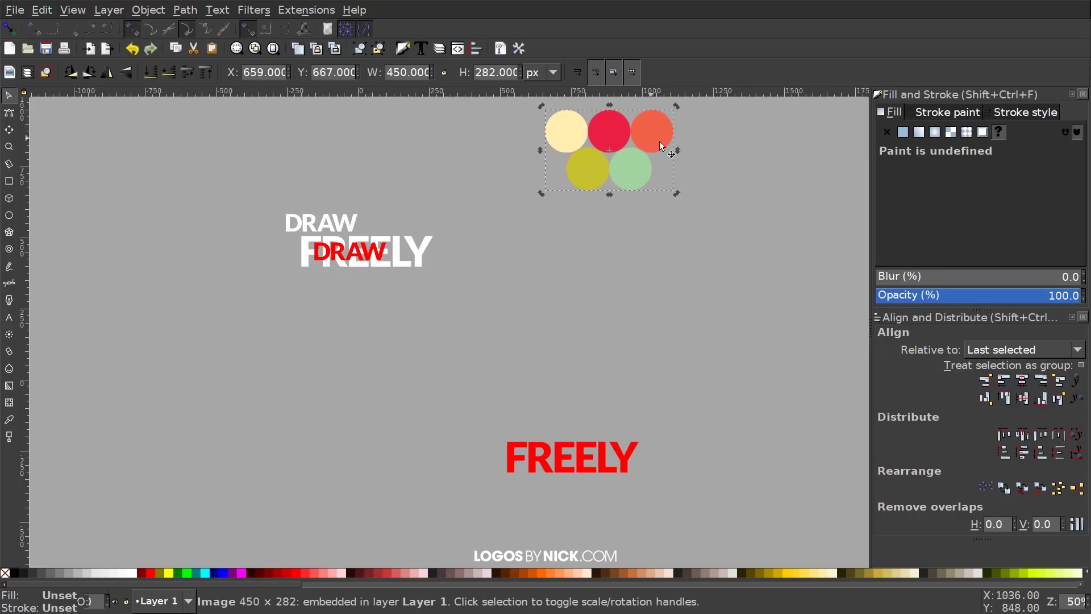
left_click(484, 328)
left_click_drag(621, 165, 652, 153)
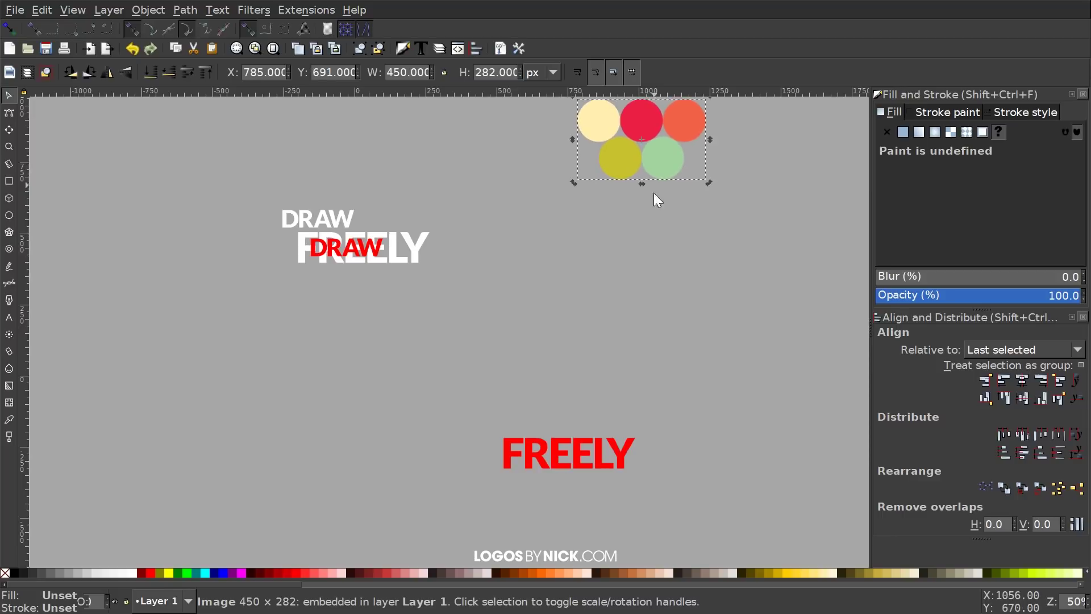
left_click(443, 263)
left_click_drag(402, 304, 393, 325)
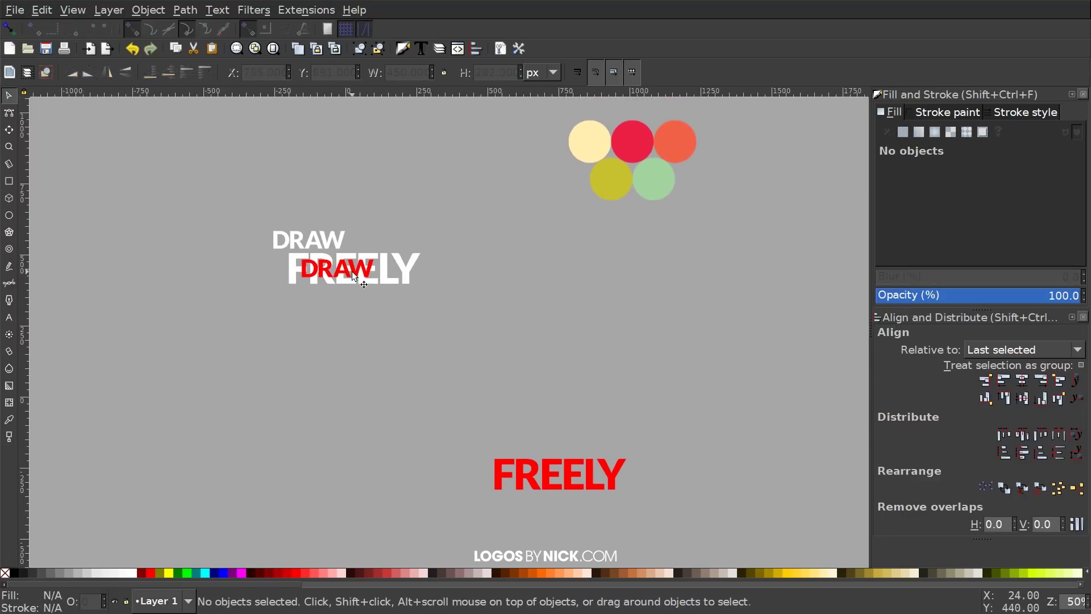
Extrude between the white DRAW and the red DRAW using Polygons mode.
left_click(324, 233)
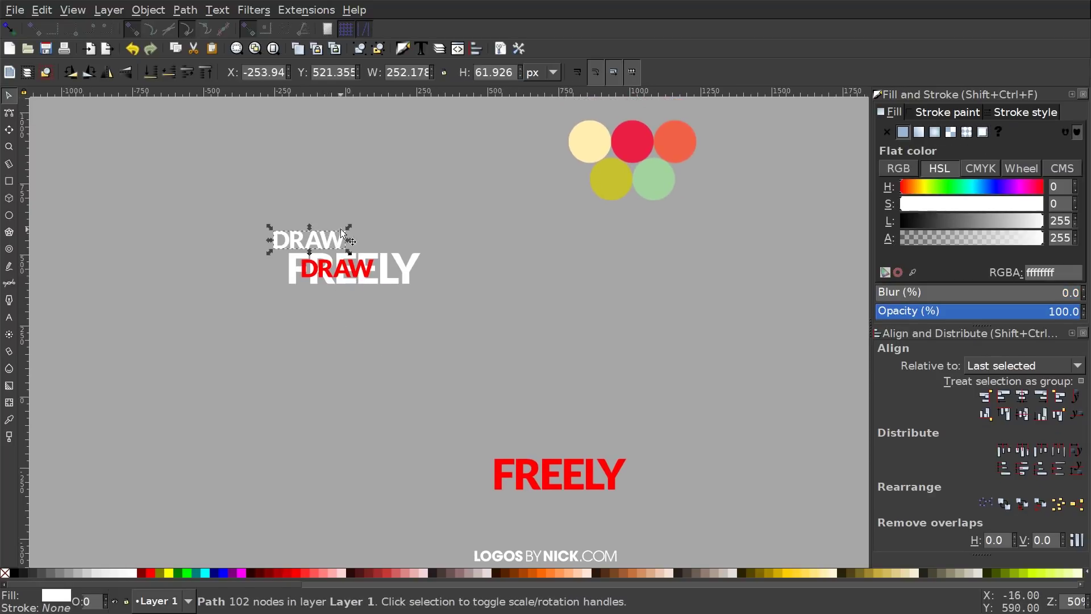
left_click(359, 274, "shift")
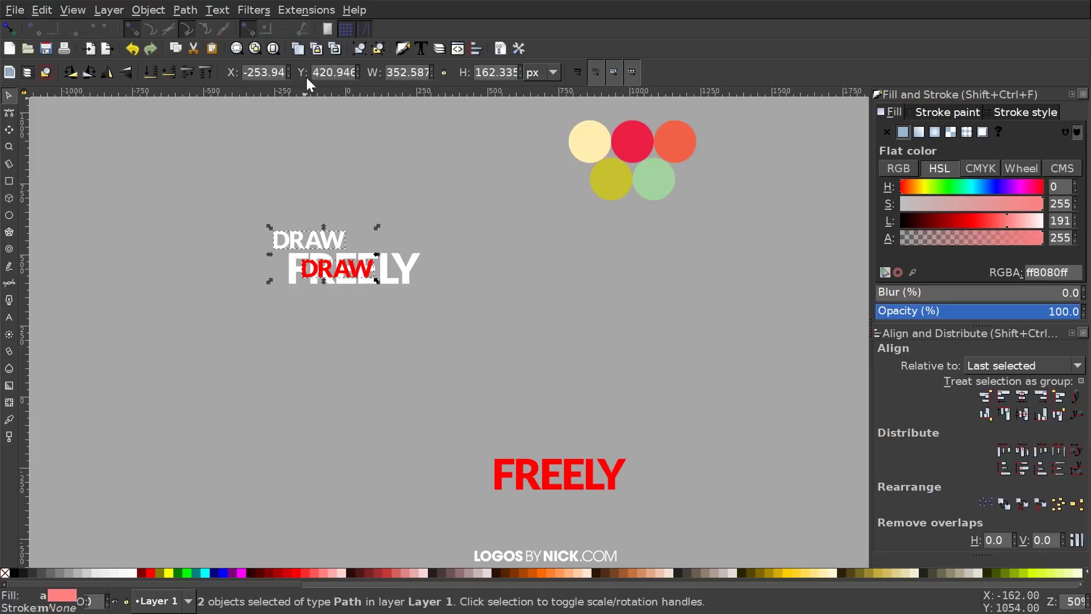
left_click(299, 9)
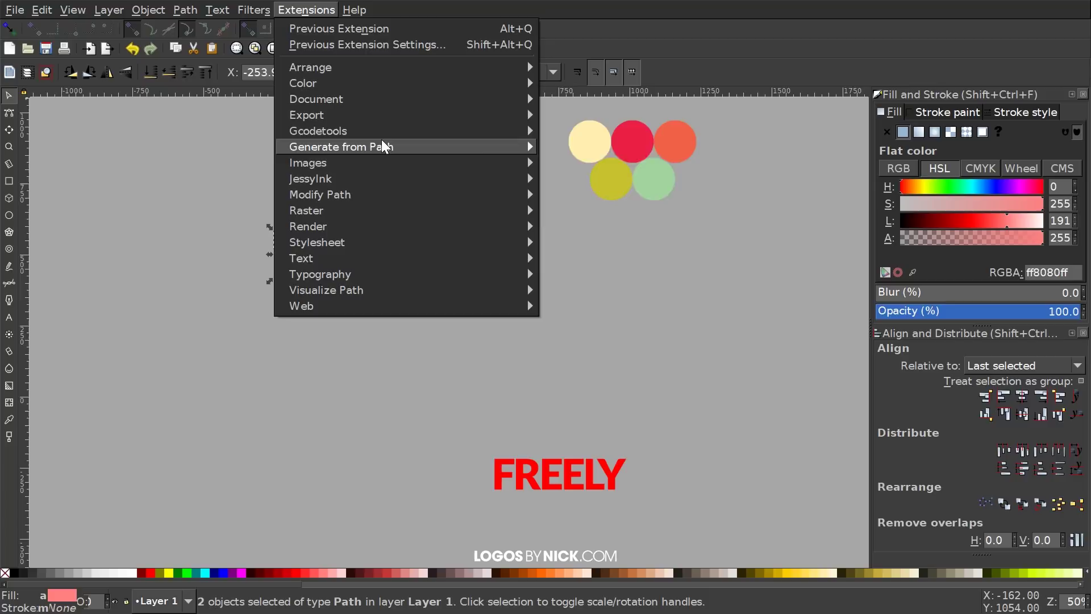
mouse_move(381, 144)
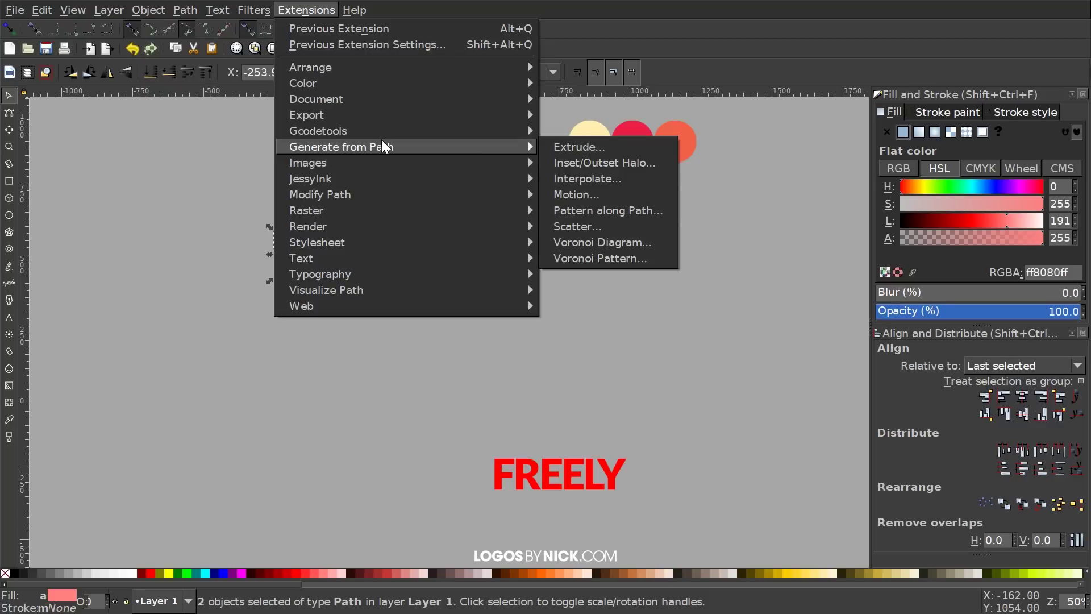
left_click(593, 148)
left_click_drag(547, 290, 516, 253)
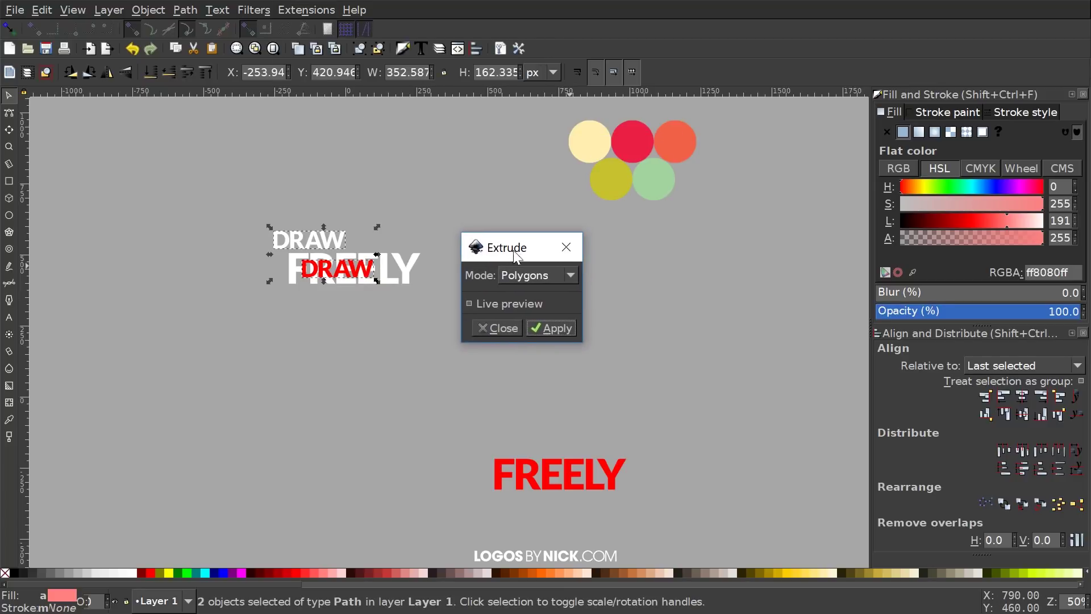
left_click(506, 273)
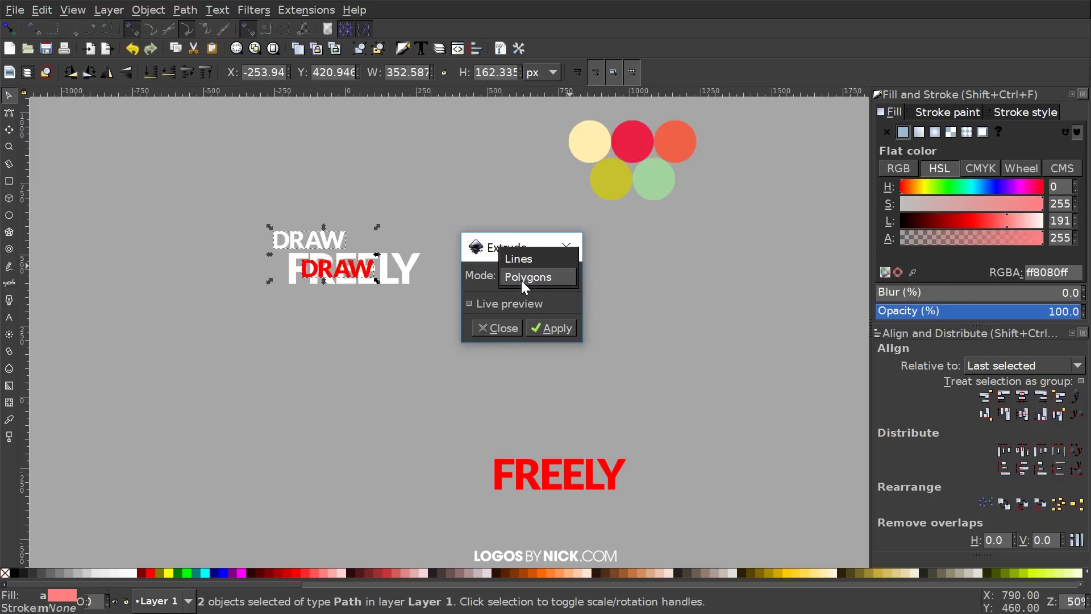
left_click(521, 278)
left_click(550, 327)
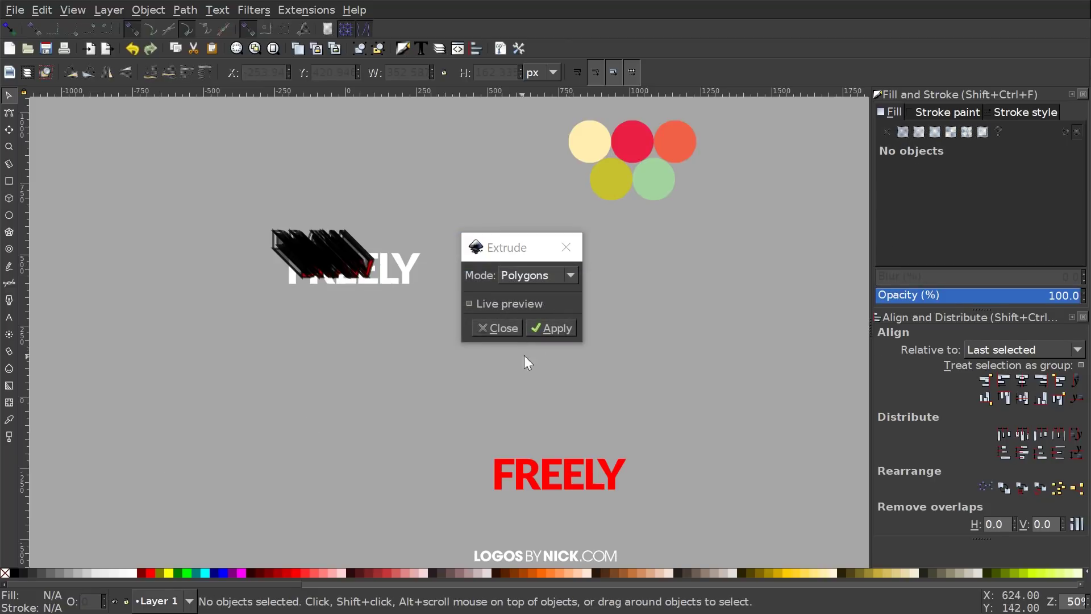
left_click(566, 248)
Examine the extruded polygons between the two DRAW words up close.
scroll(286, 233, "up", 3, "ctrl")
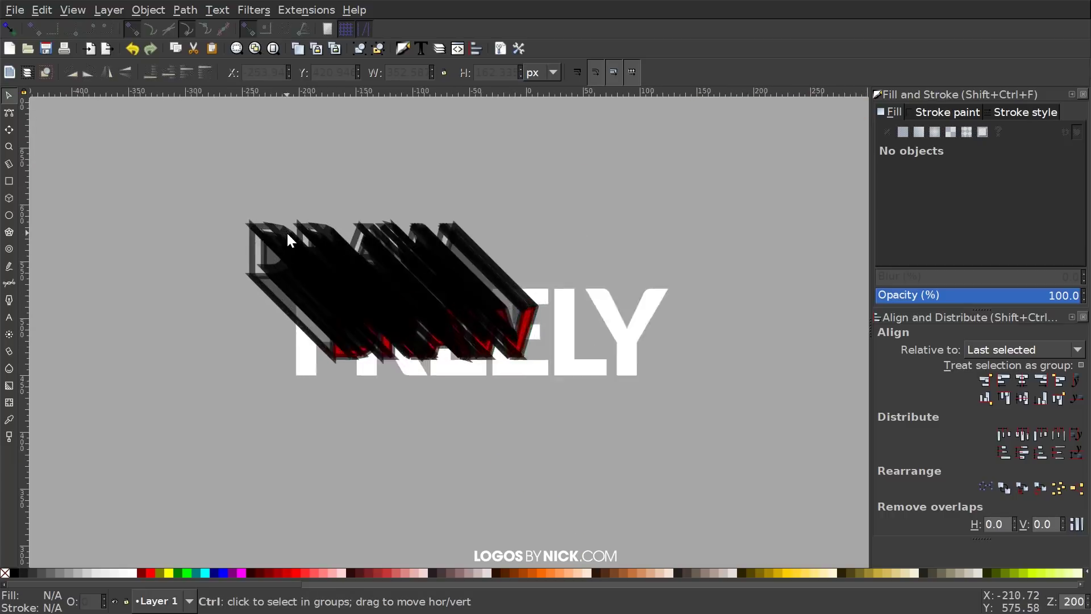
scroll(286, 233, "up", 1, "ctrl")
mouse_move(377, 277)
left_mouse_down()
mouse_move(130, 216)
mouse_move(386, 307)
left_mouse_up()
scroll(401, 318, "down", 4, "ctrl")
key("1")
left_click_drag(222, 268, 341, 169)
scroll(548, 438, "down", 1, "ctrl")
scroll(403, 250, "down", 1, "ctrl")
scroll(429, 324, "up", 5)
scroll(437, 369, "down", 2)
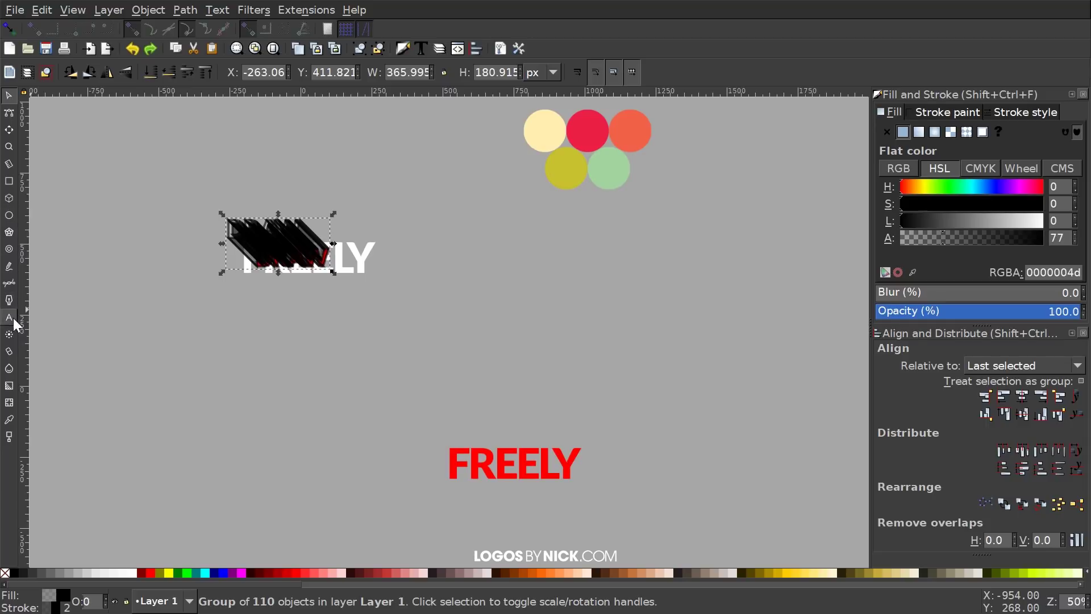
Fill the DRAW extrusion group with the palette's crimson (ec2045) and remove its stroke.
left_click(9, 419)
left_click_drag(487, 215, 458, 253)
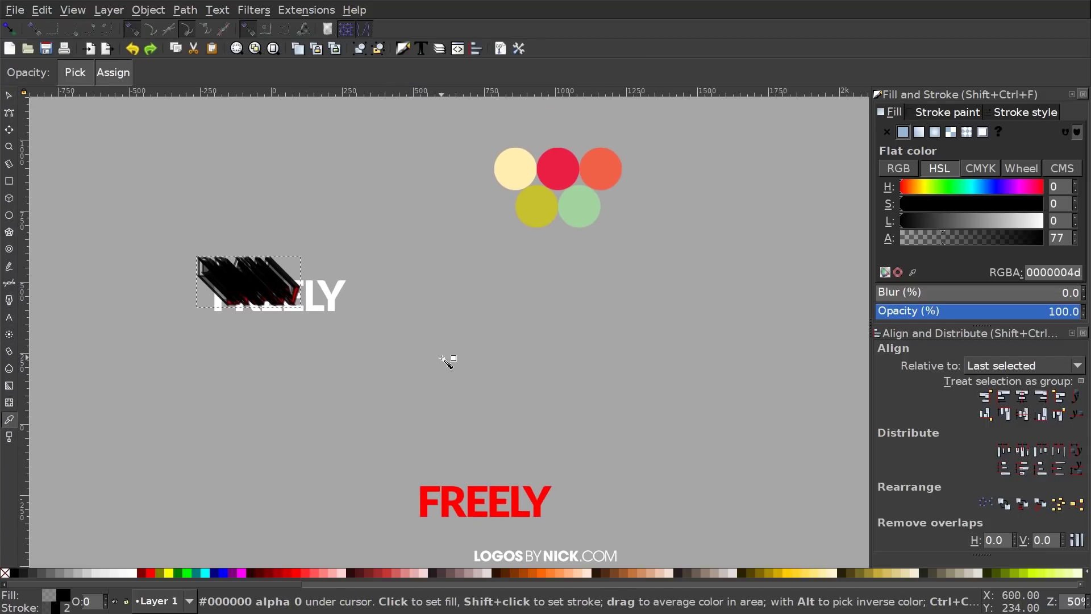
left_click_drag(557, 170, 566, 172)
scroll(352, 402, "left", 1)
scroll(353, 401, "up", 1)
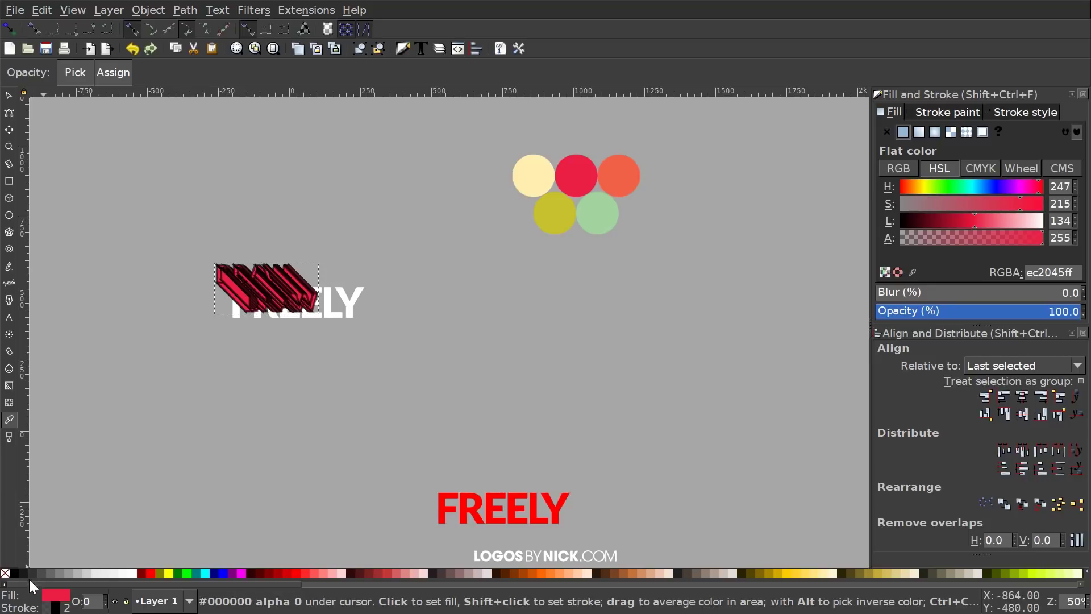
left_click(5, 572, "shift")
mouse_move(536, 241)
left_mouse_down()
mouse_move(570, 236)
mouse_move(601, 213)
left_mouse_up()
Lower the DRAW extrusion to the bottom of the stacking order and delete the red DRAW copy.
left_click(9, 95)
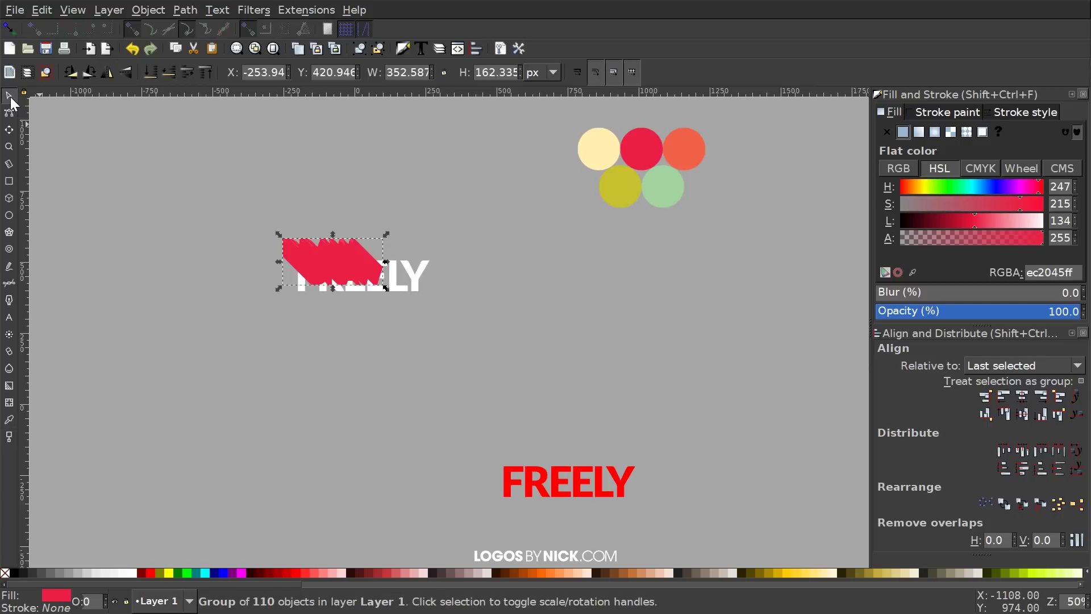
left_click(152, 76)
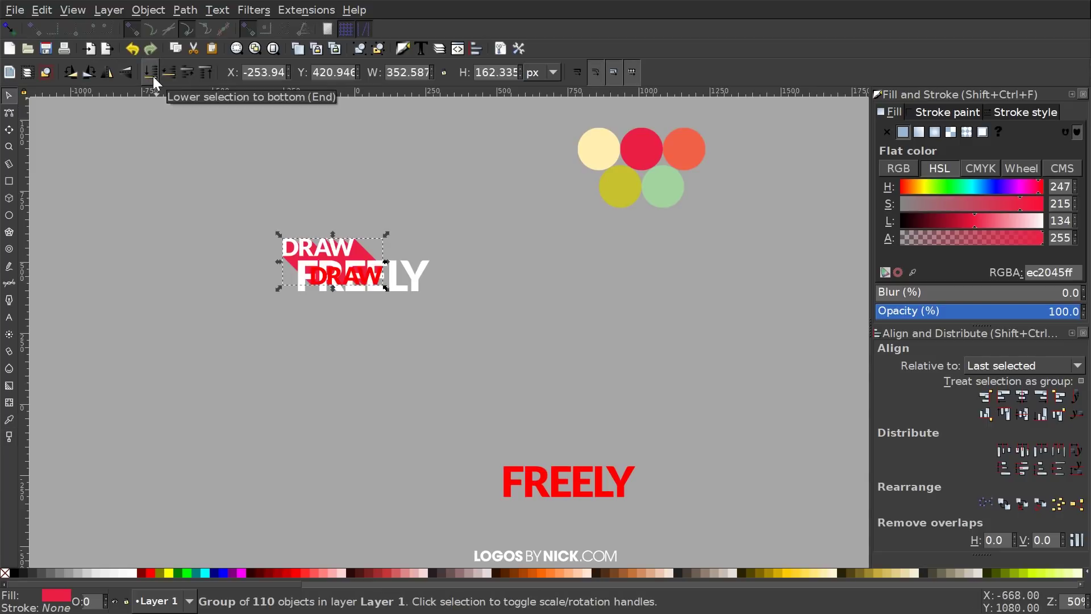
scroll(343, 259, "left", 1)
mouse_move(397, 269)
left_mouse_down()
mouse_move(384, 283)
mouse_move(511, 357)
mouse_move(616, 278)
left_mouse_up()
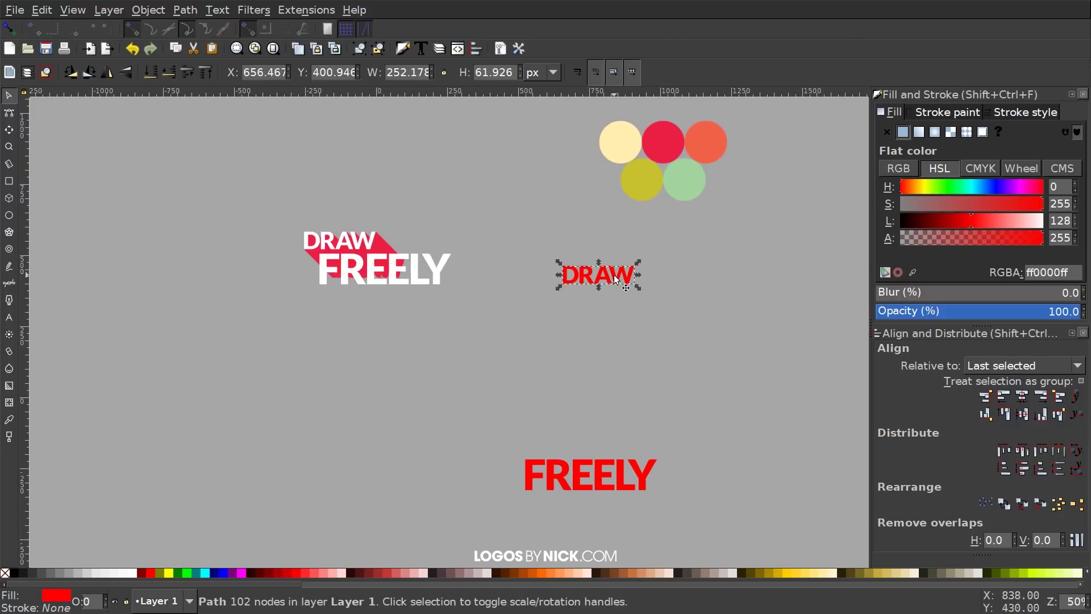
key("Delete")
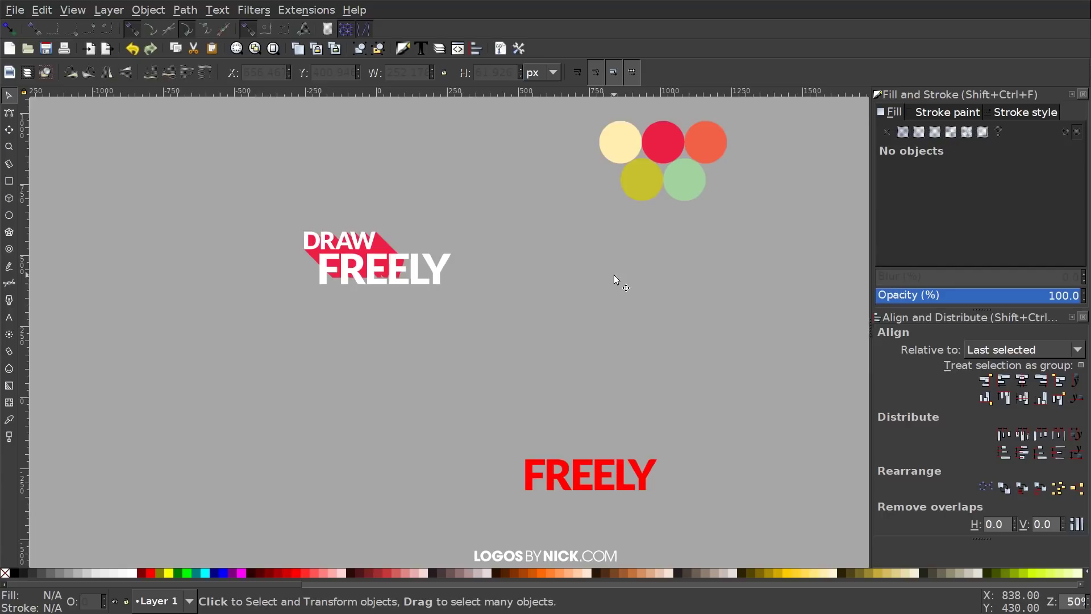
Extrude between the white Y and the red Y of the two FREELY words using Polygons mode.
left_click_drag(597, 267, 583, 263)
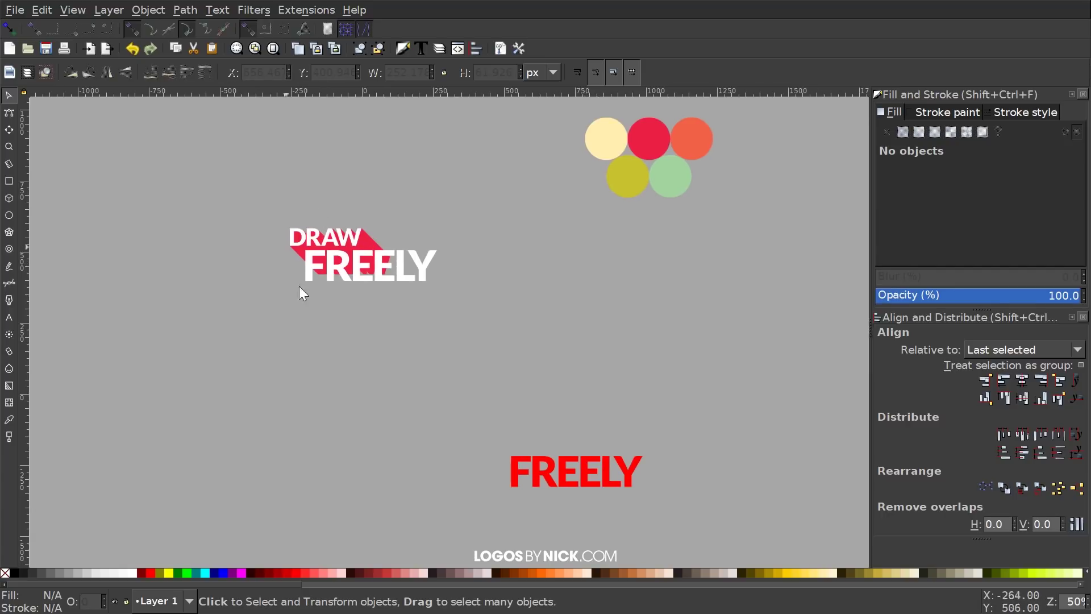
left_click_drag(649, 344, 608, 332)
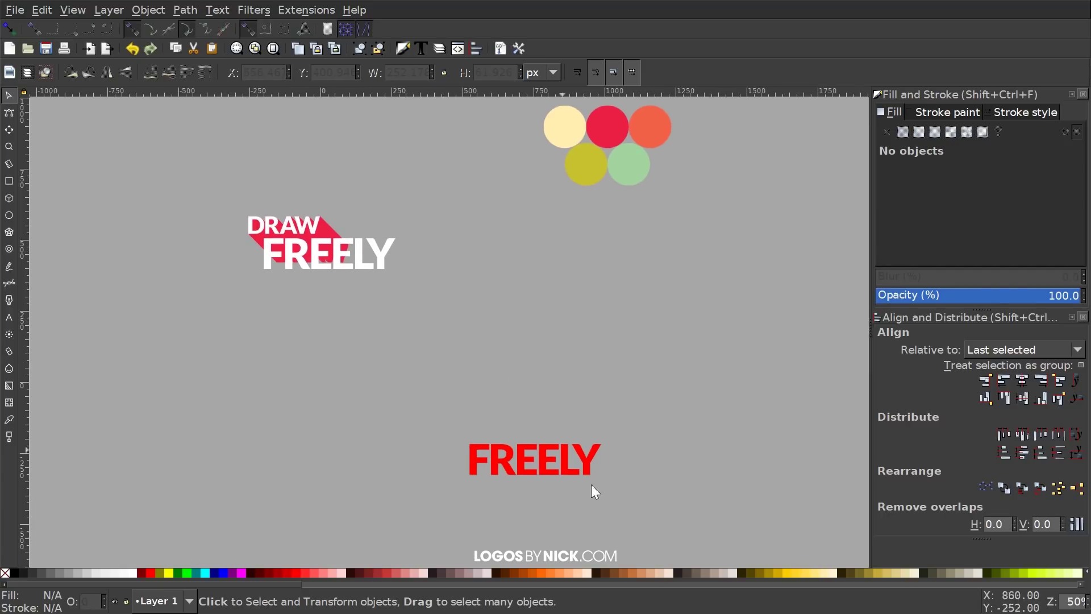
left_click_drag(477, 329, 505, 319)
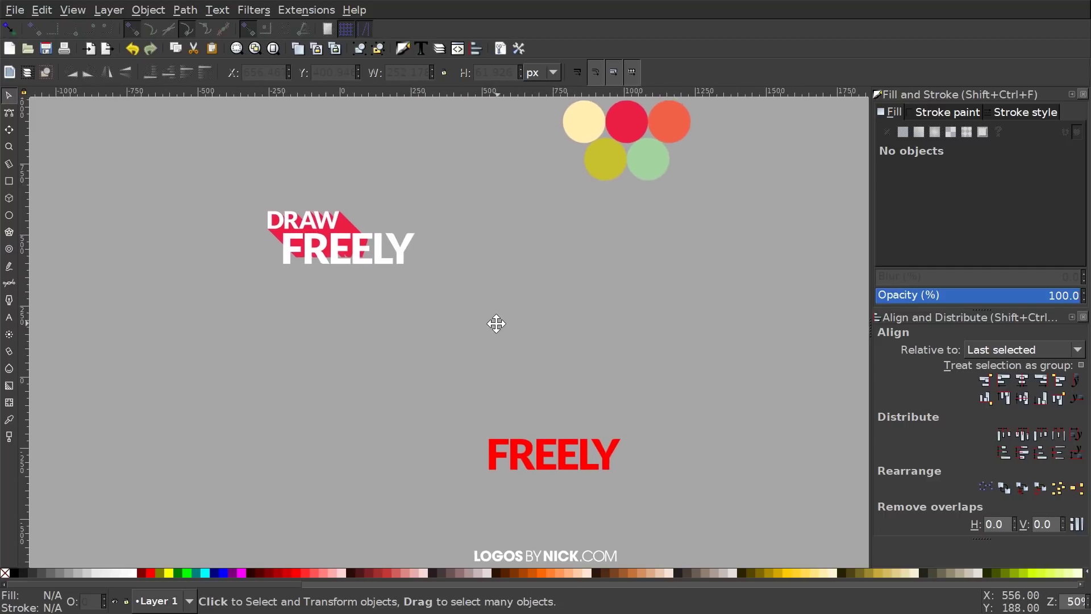
left_click(404, 244)
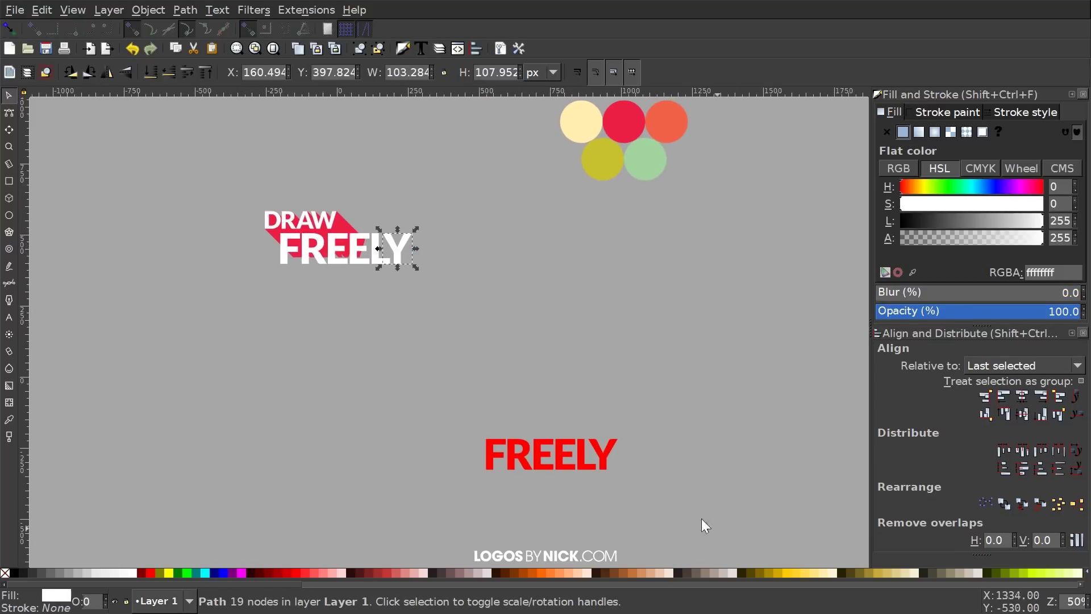
left_click(606, 446, "shift")
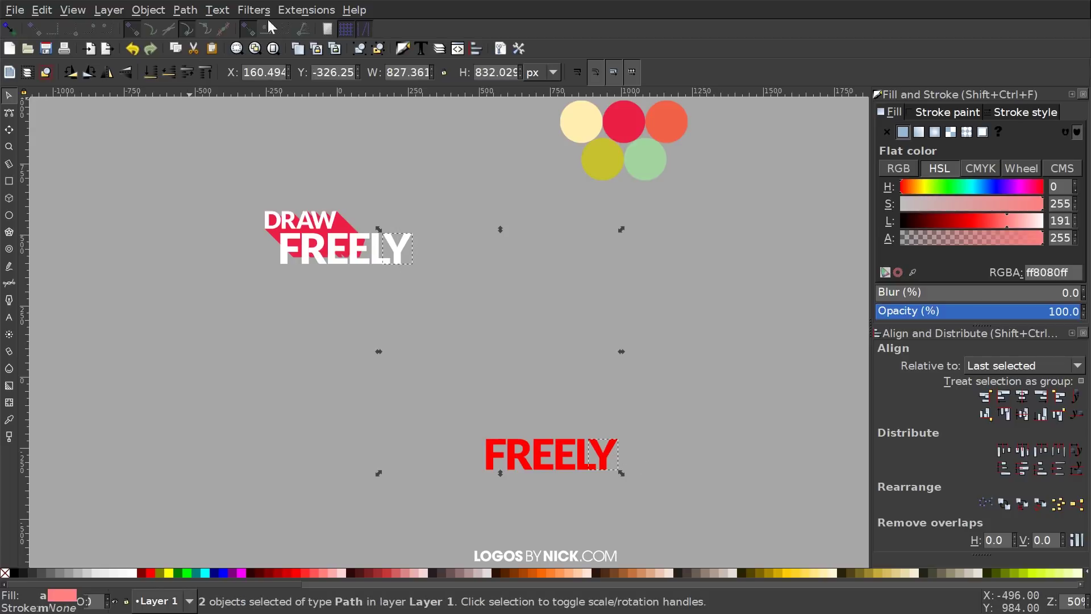
left_click(291, 10)
mouse_move(360, 148)
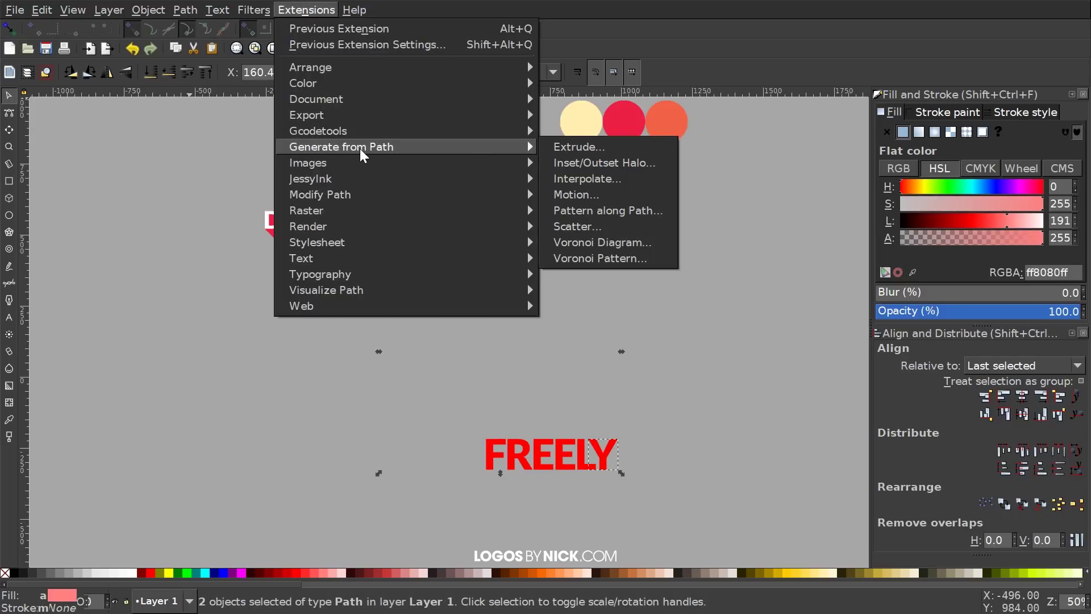
left_click(609, 151)
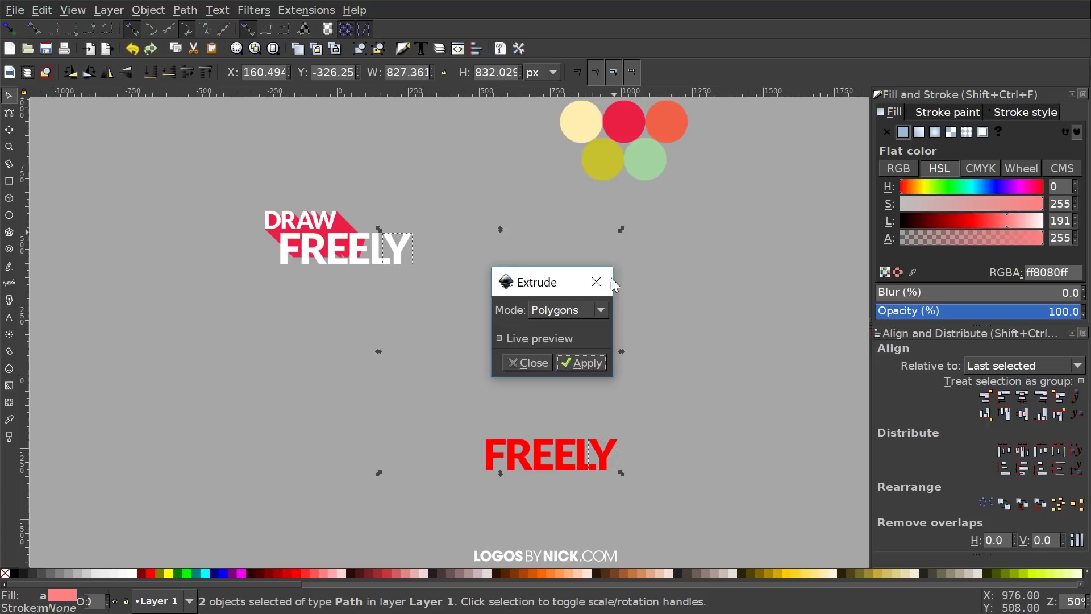
left_click(588, 367)
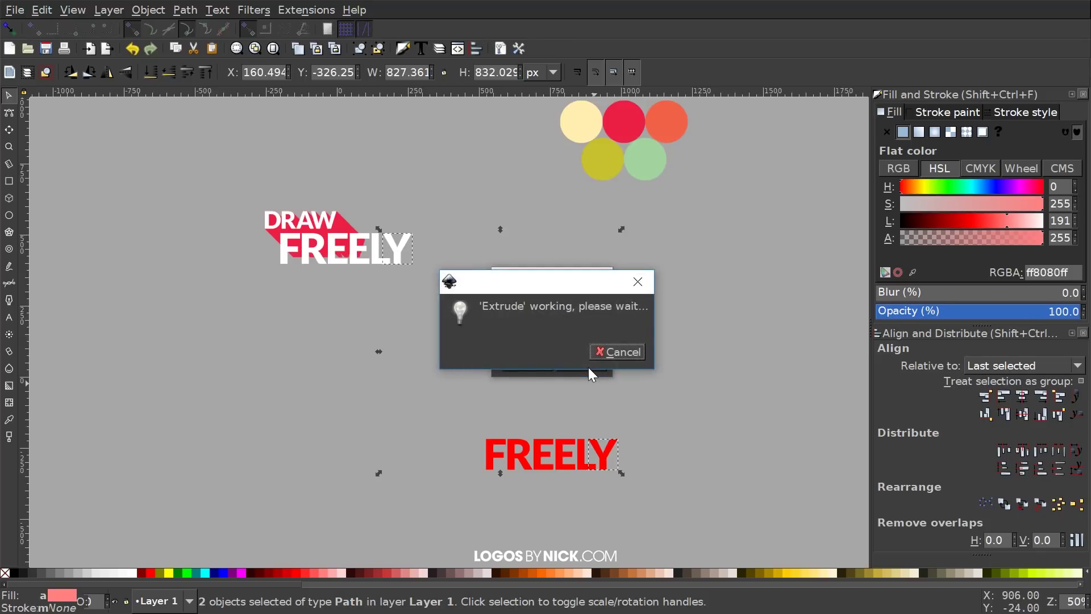
left_click(599, 279)
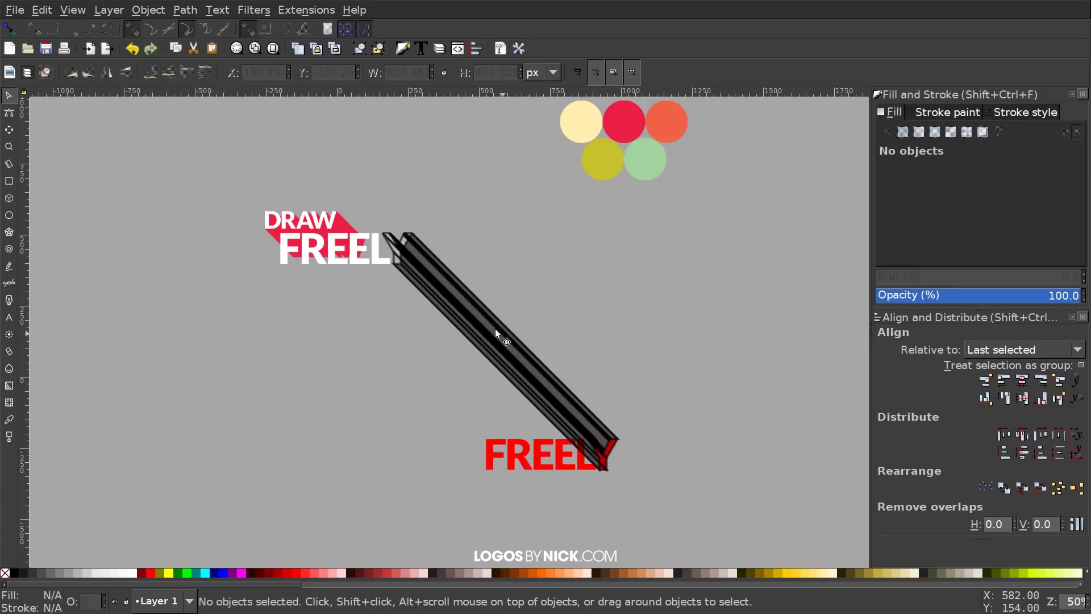
Fill the Y extrusion group with the palette's crimson (ec2045) and remove its stroke.
left_click(463, 306)
scroll(463, 306, "right", 1)
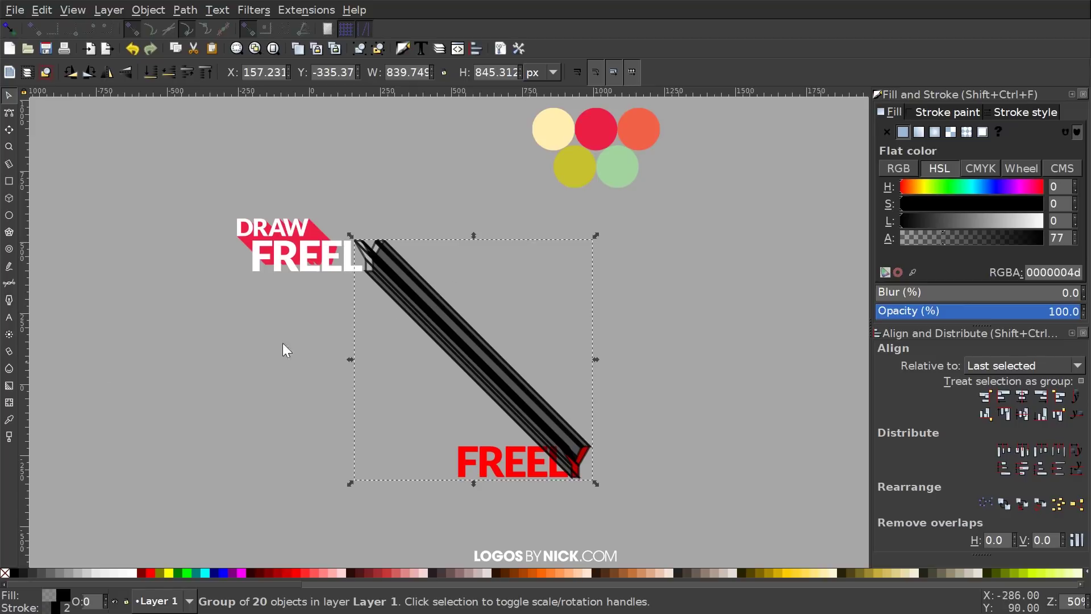
scroll(560, 278, "up", 1)
scroll(561, 278, "right", 1)
key("d")
scroll(596, 250, "down", 1)
scroll(599, 253, "left", 1)
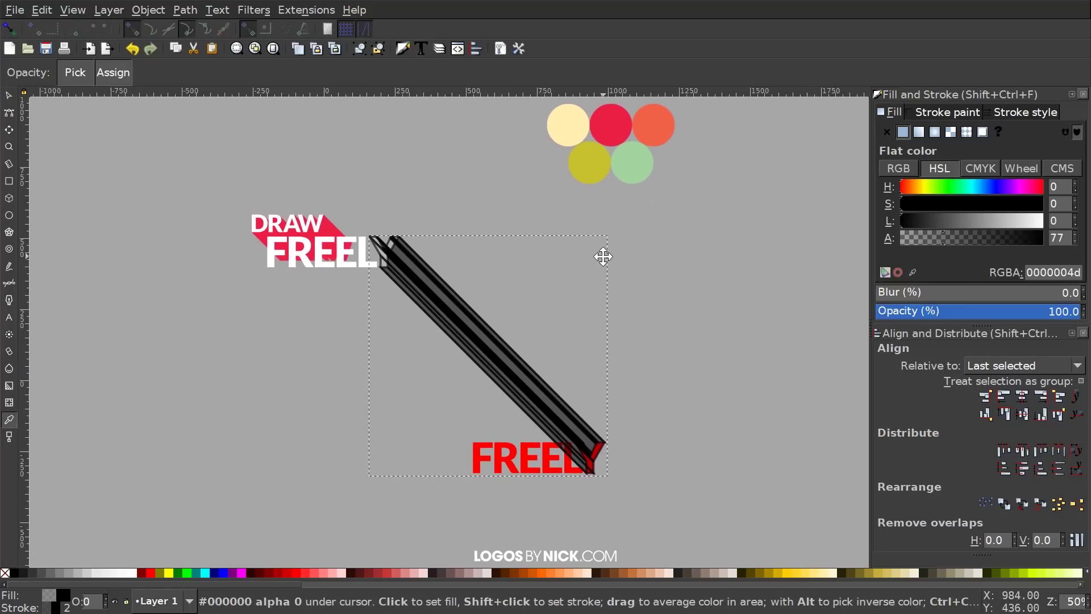
left_click(612, 136)
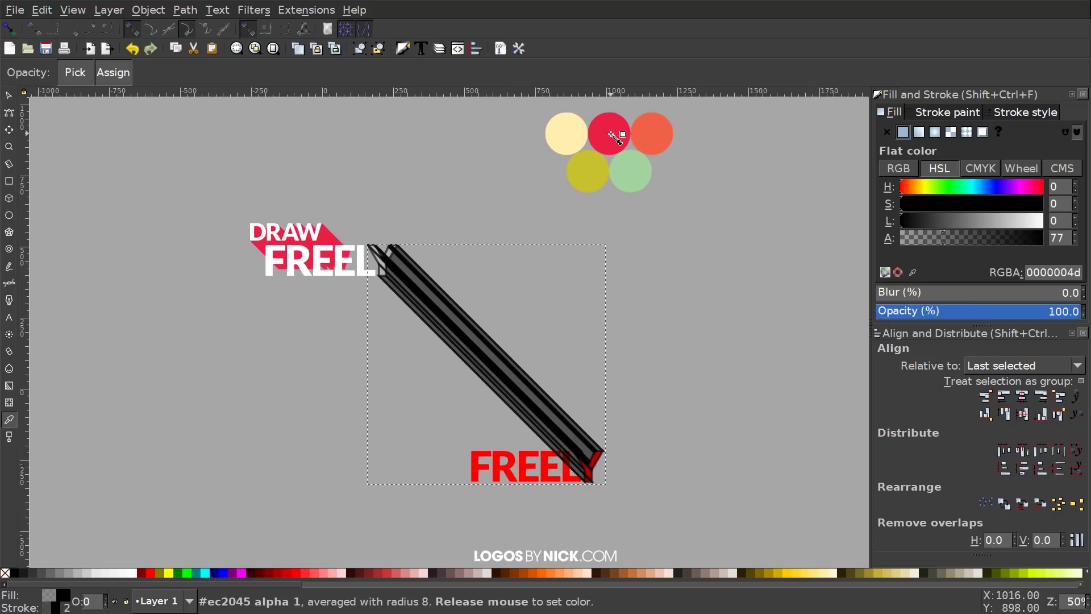
left_click(5, 572, "shift")
scroll(563, 309, "left", 1)
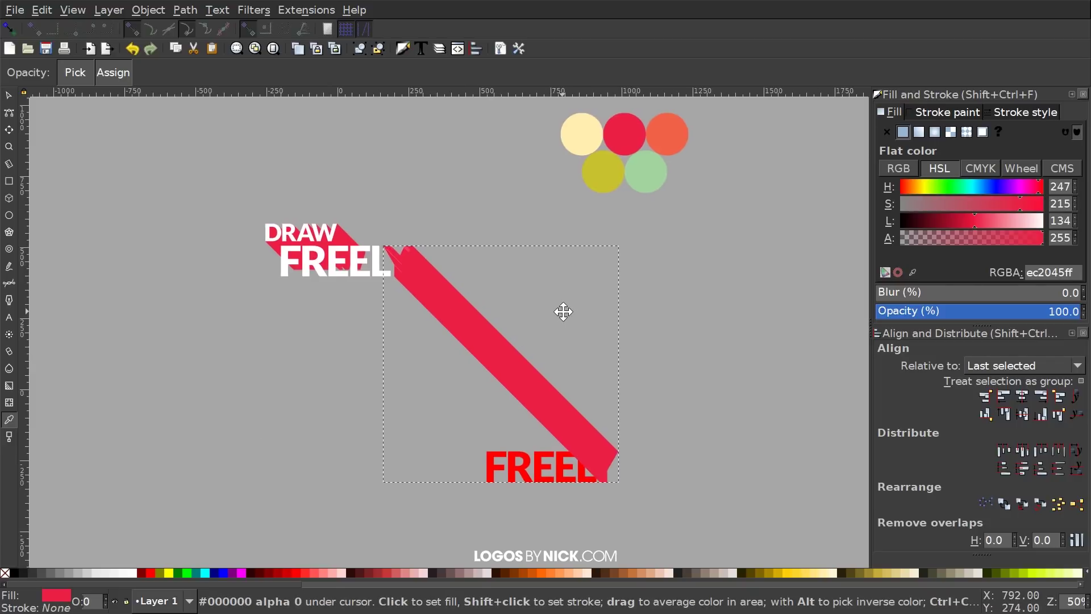
left_click(15, 97)
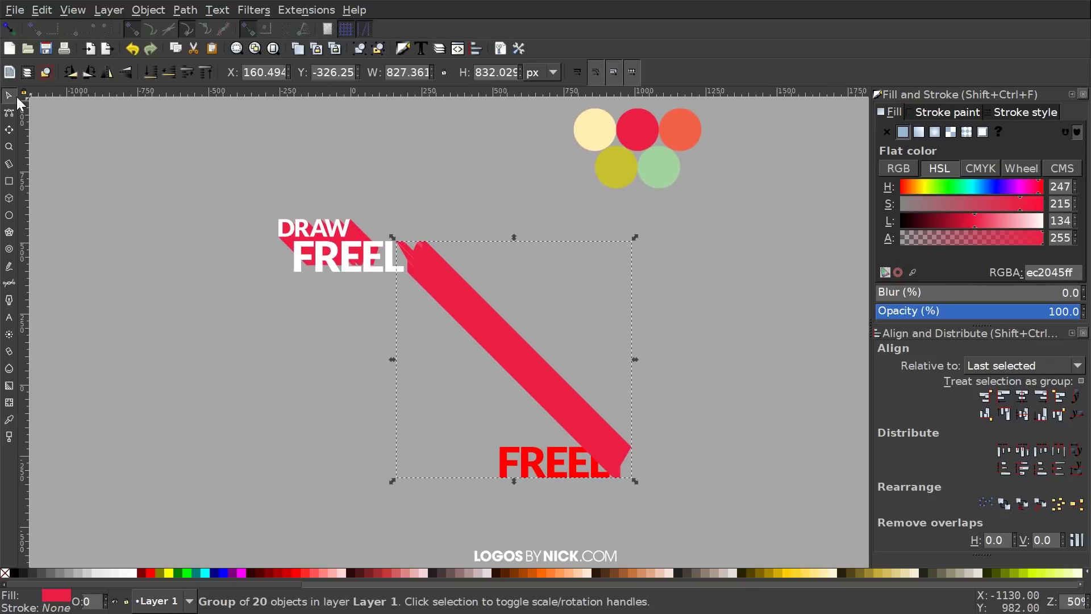
Lower the Y extrusion to the bottom of the stacking order and delete the red Y copy.
left_click(152, 71)
scroll(559, 299, "down", 1)
scroll(559, 299, "right", 1)
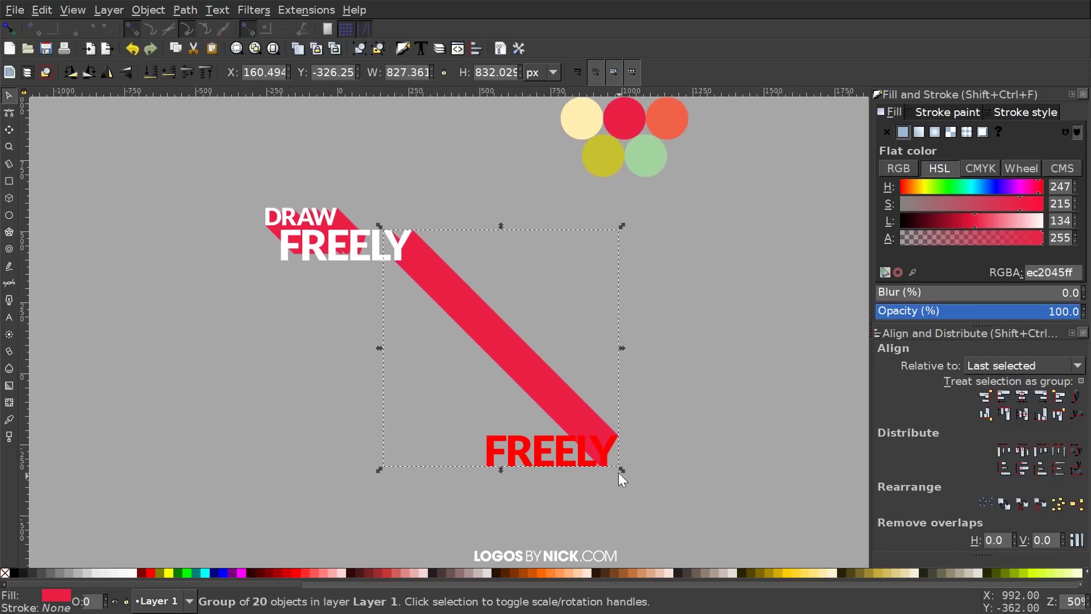
left_click(612, 449, "ctrl")
left_click_drag(612, 449, 704, 380)
key("Delete")
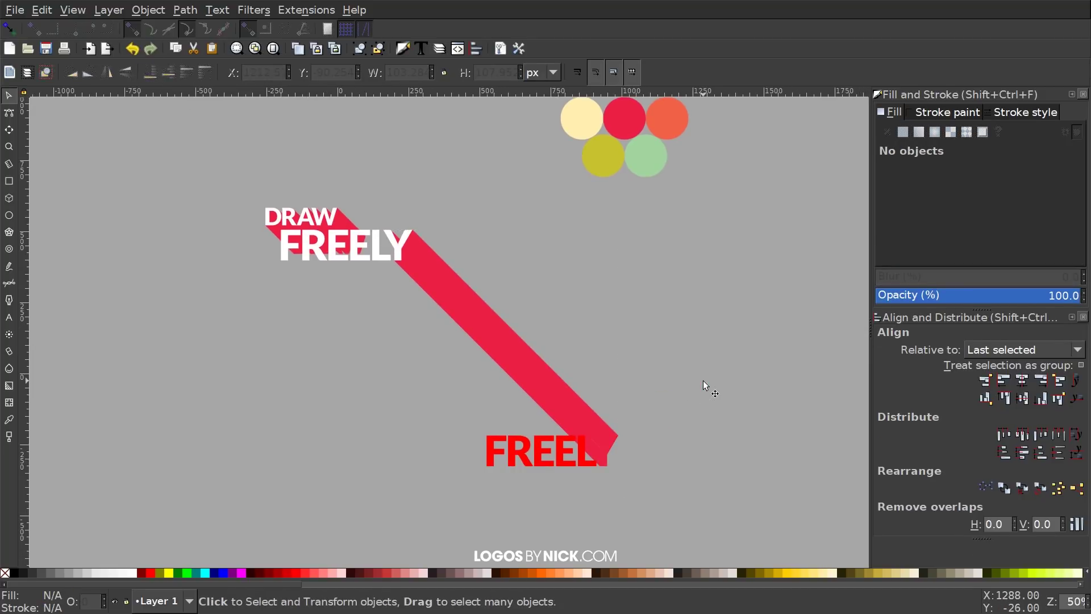
Extrude between the white L and the red L of the two FREELY words.
left_click(377, 250, "ctrl")
scroll(524, 263, "left", 2)
left_click_drag(549, 250, 547, 259)
mouse_move(417, 301)
left_mouse_down()
mouse_move(438, 314)
mouse_move(419, 316)
left_mouse_up()
left_click_drag(507, 348, 491, 295)
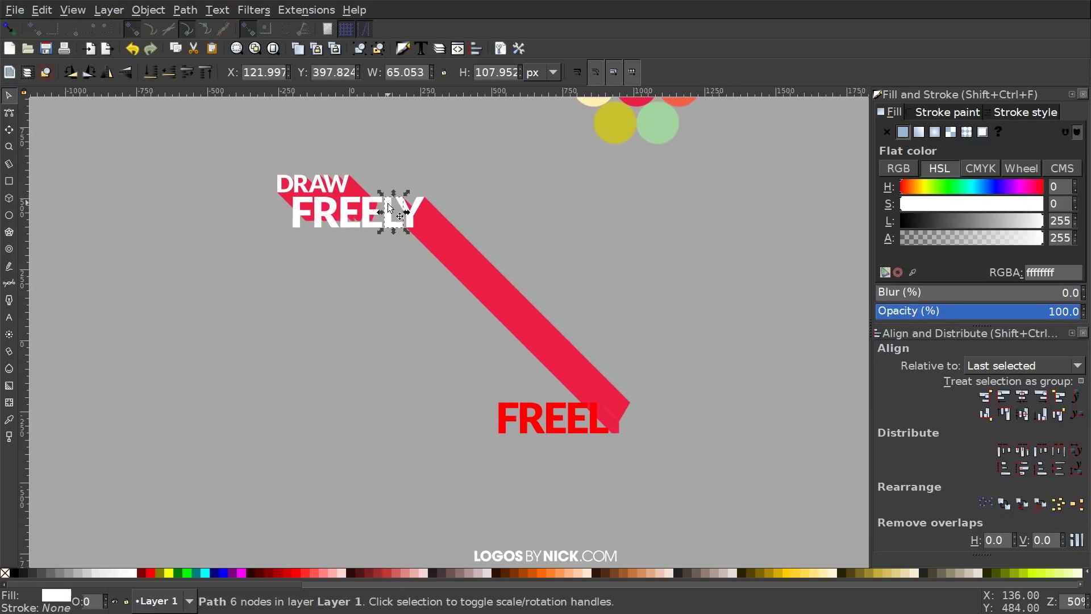
left_click(598, 430, "shift")
scroll(476, 235, "up", 3)
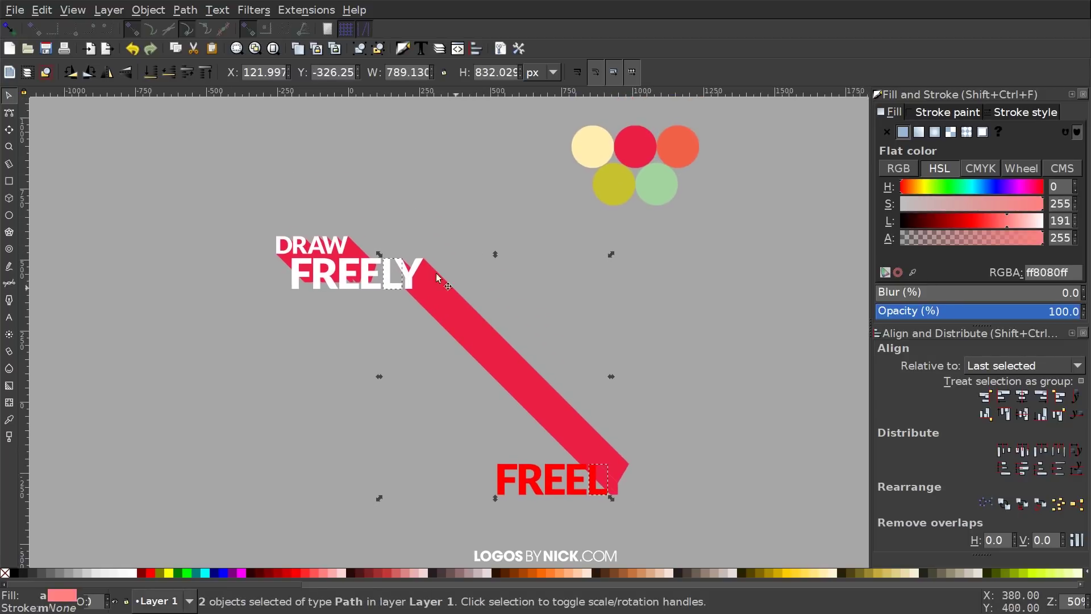
left_click(288, 11)
mouse_move(327, 149)
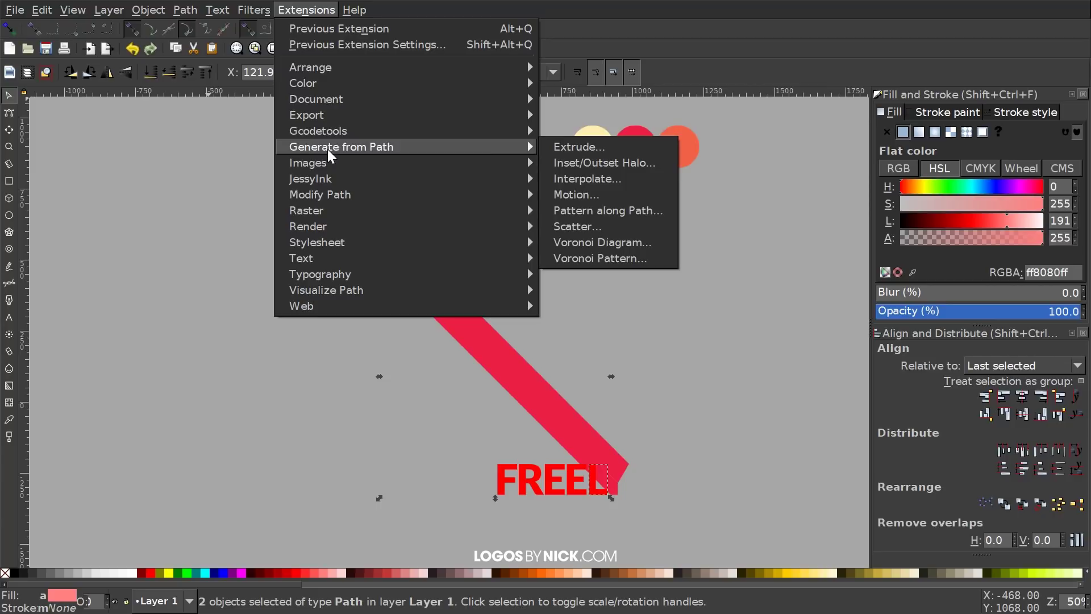
left_click(586, 148)
left_click(589, 362)
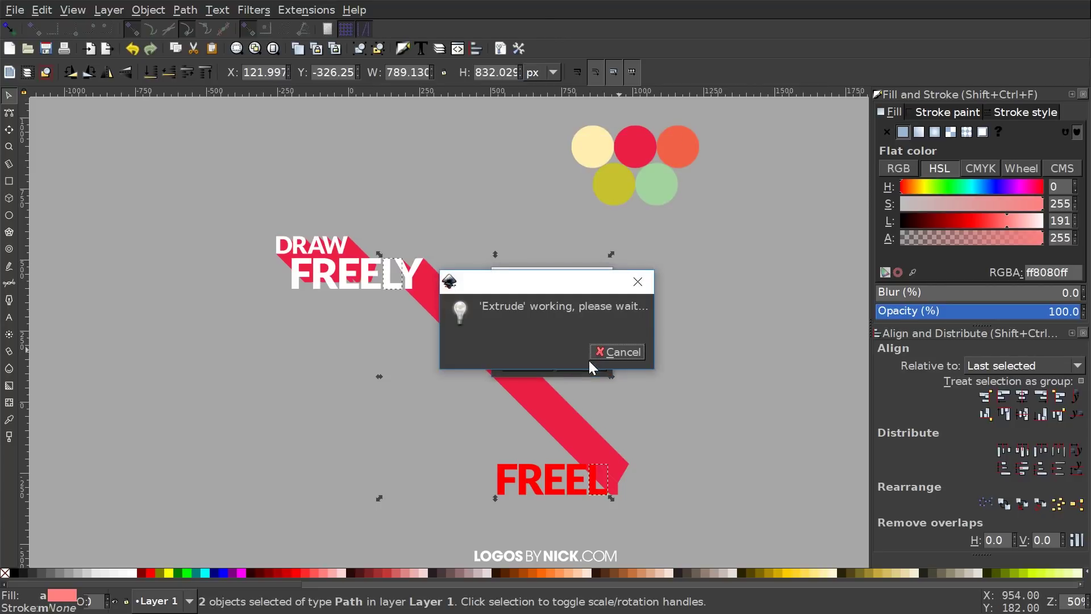
left_click(596, 282)
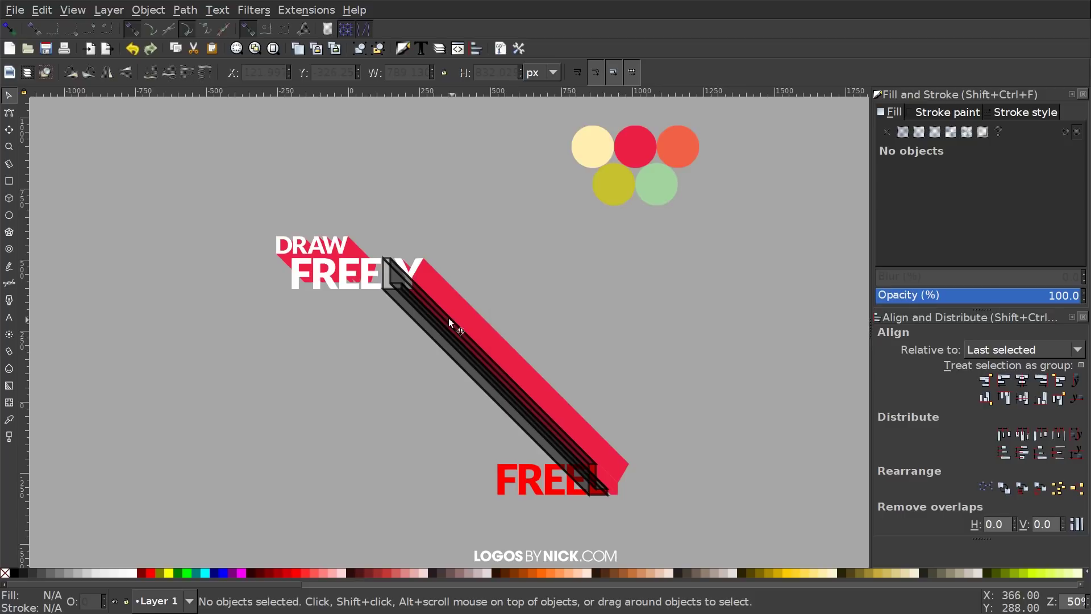
Fill the L extrusion group with the palette's pale green (a2d49f) and remove its stroke.
left_click(409, 291)
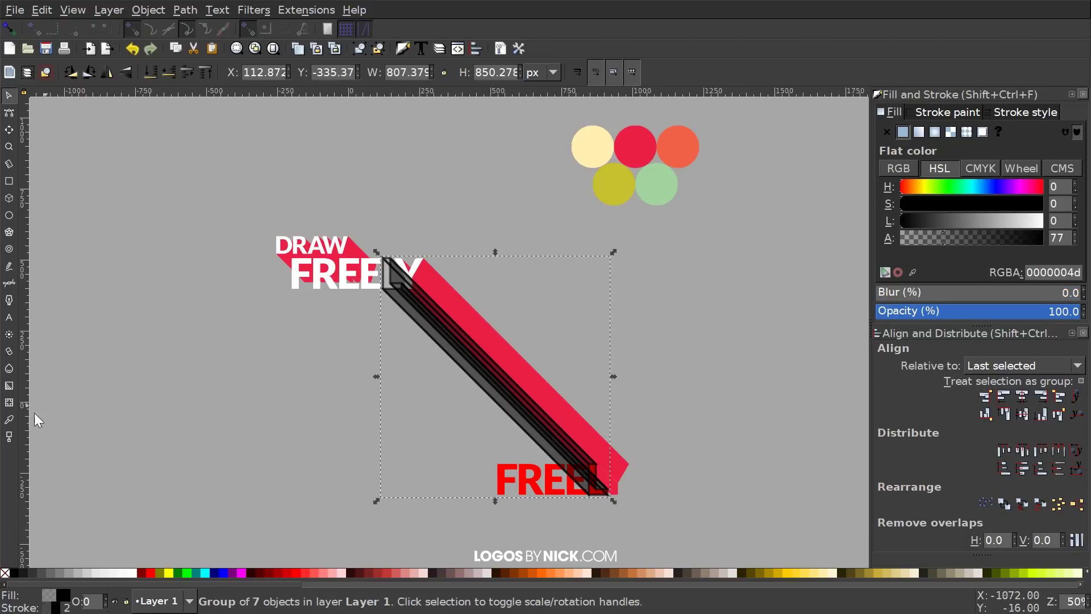
left_click(9, 420)
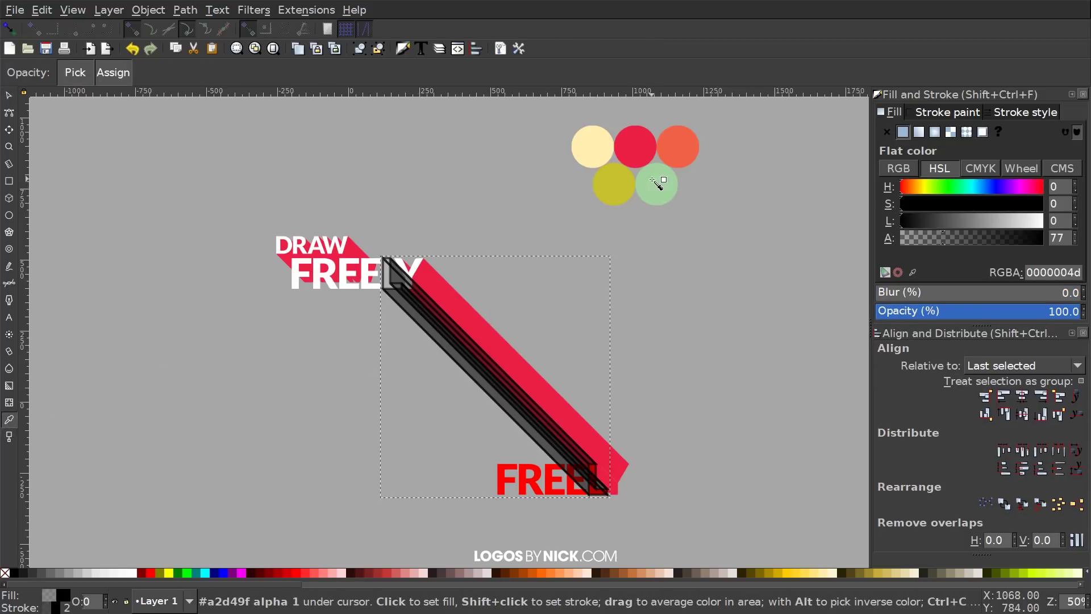
left_click_drag(661, 186, 667, 190)
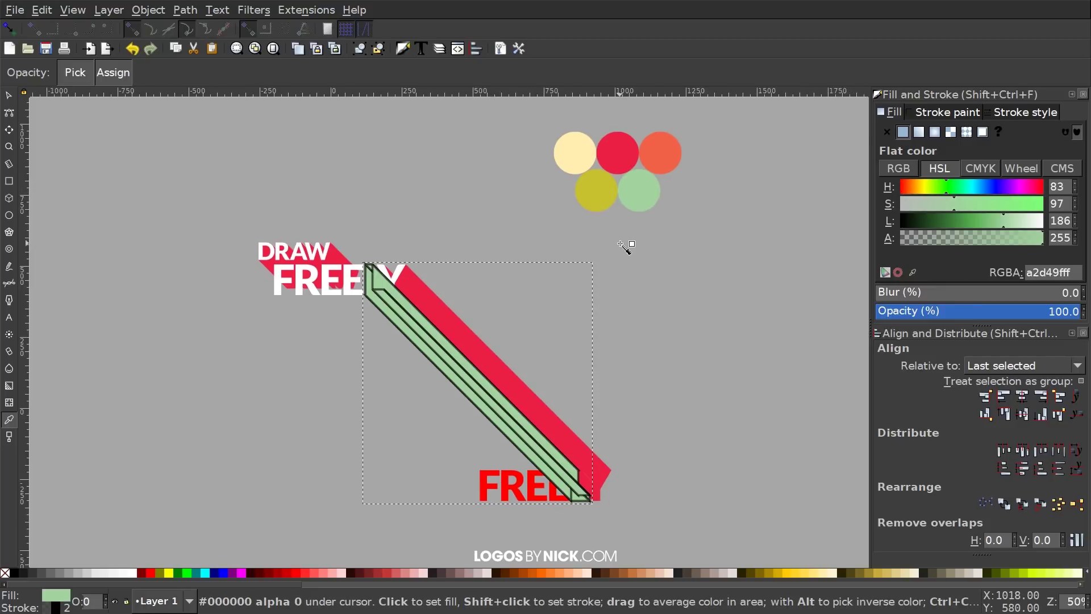
left_click(6, 575, "shift")
left_click(11, 99)
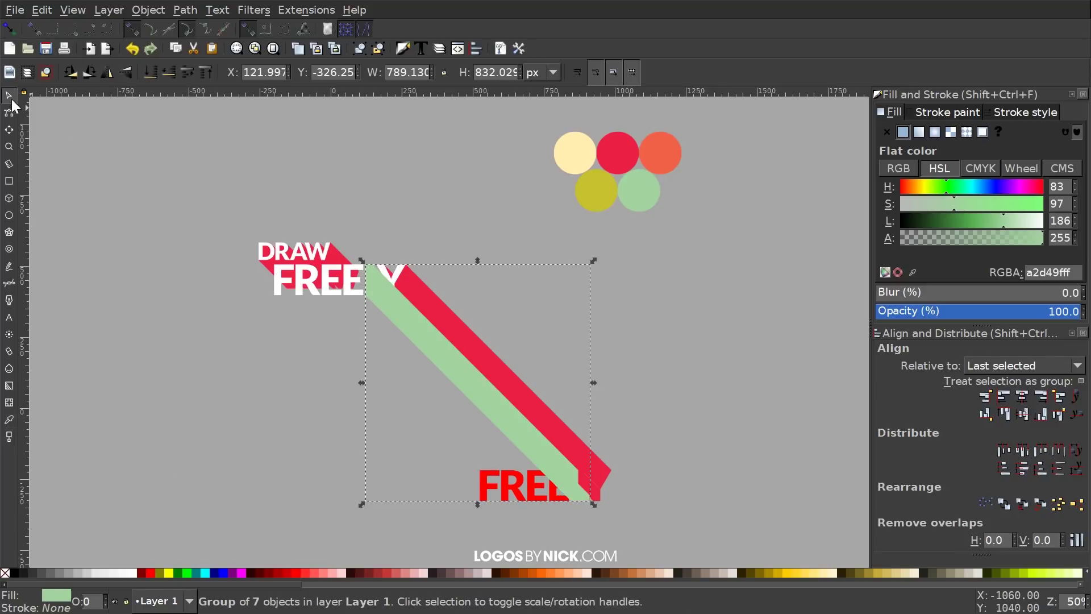
Lower the L extrusion to the bottom of the stacking order and delete the red L copy.
left_click(152, 74)
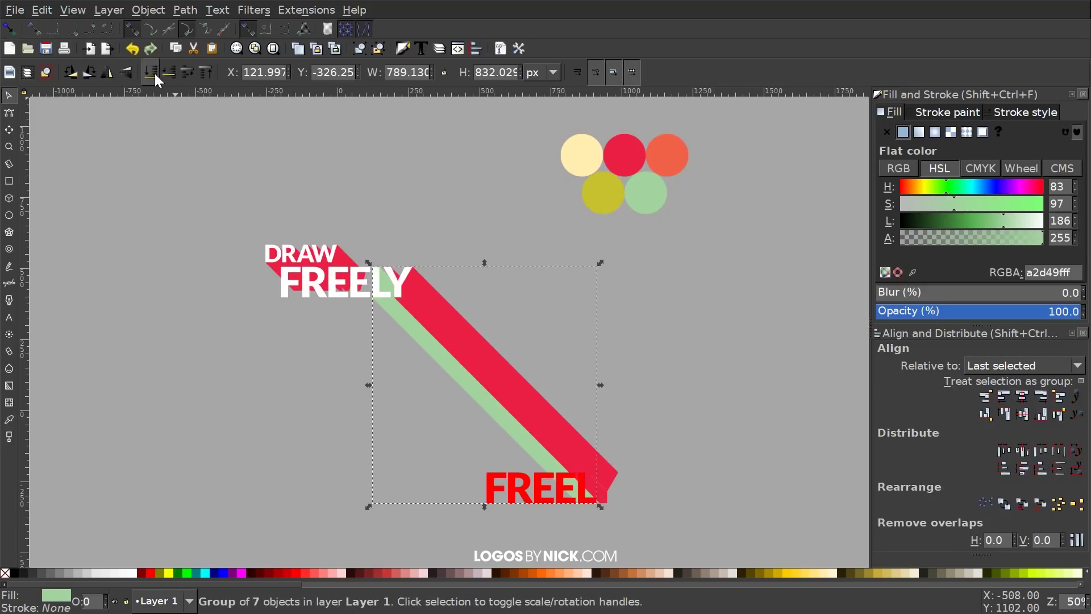
left_click_drag(583, 288, 586, 282)
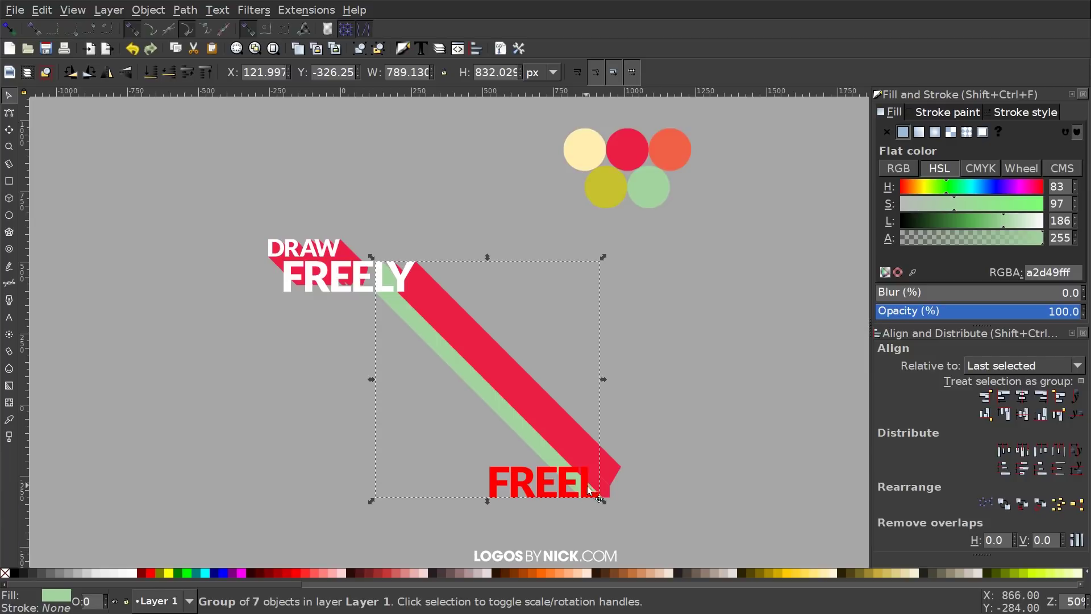
left_click_drag(589, 488, 737, 412)
key("Delete")
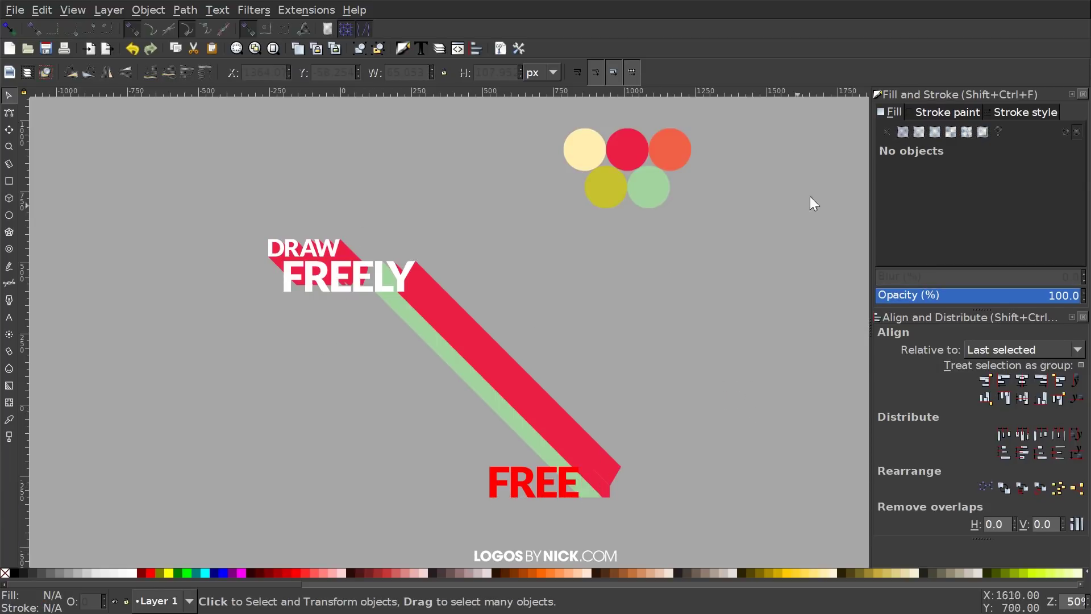
Extrude the remaining F, R and two E letters the same way, colouring them pale green, crimson, olive and orange, and delete their red copies.
left_click_drag(437, 301, 456, 309)
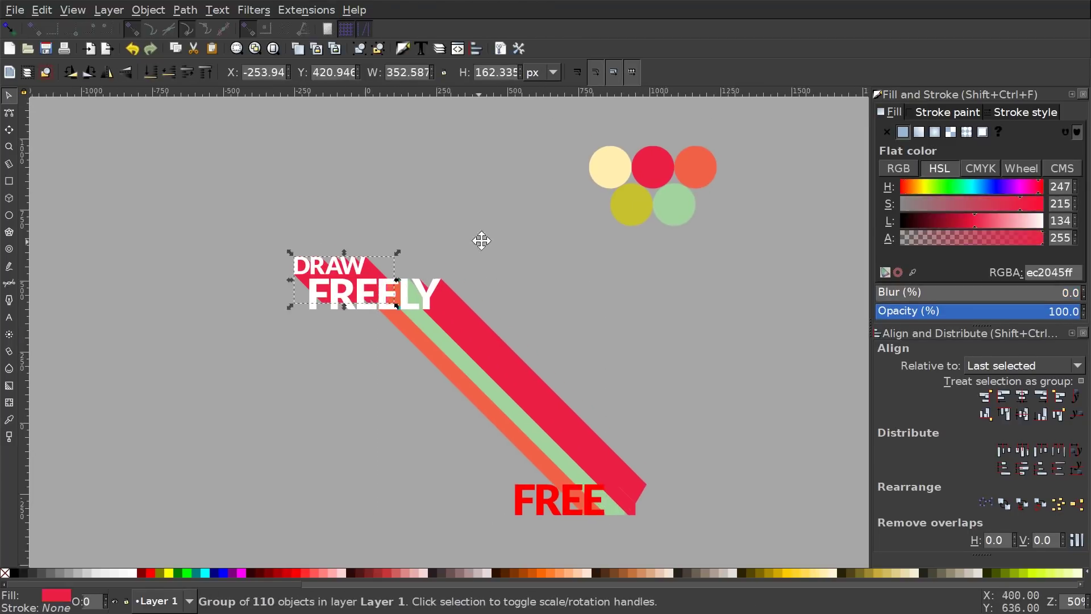
left_click(587, 363)
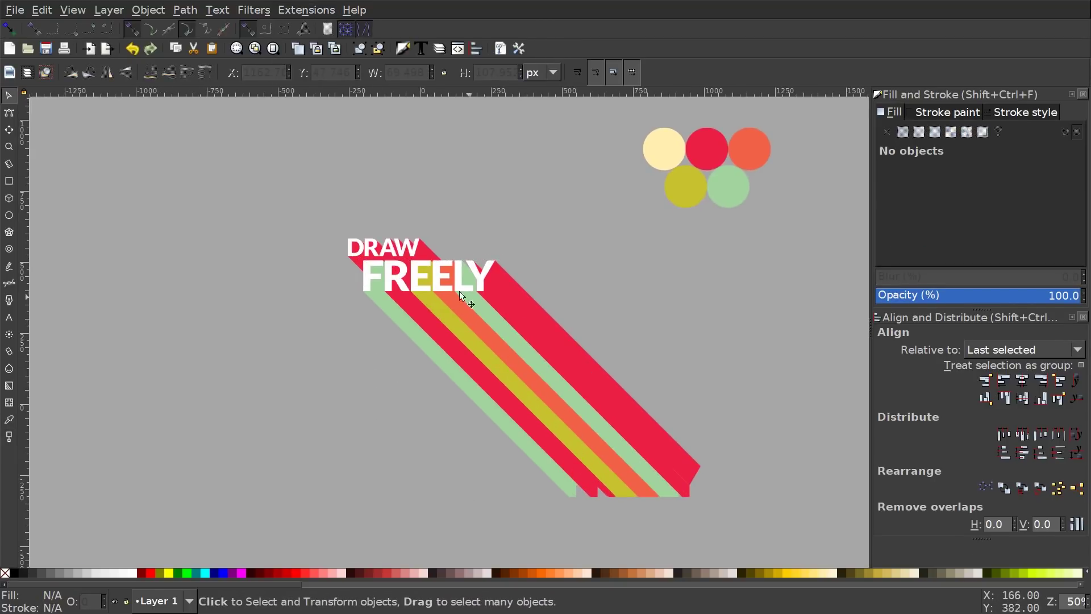
scroll(523, 364, "up", 1)
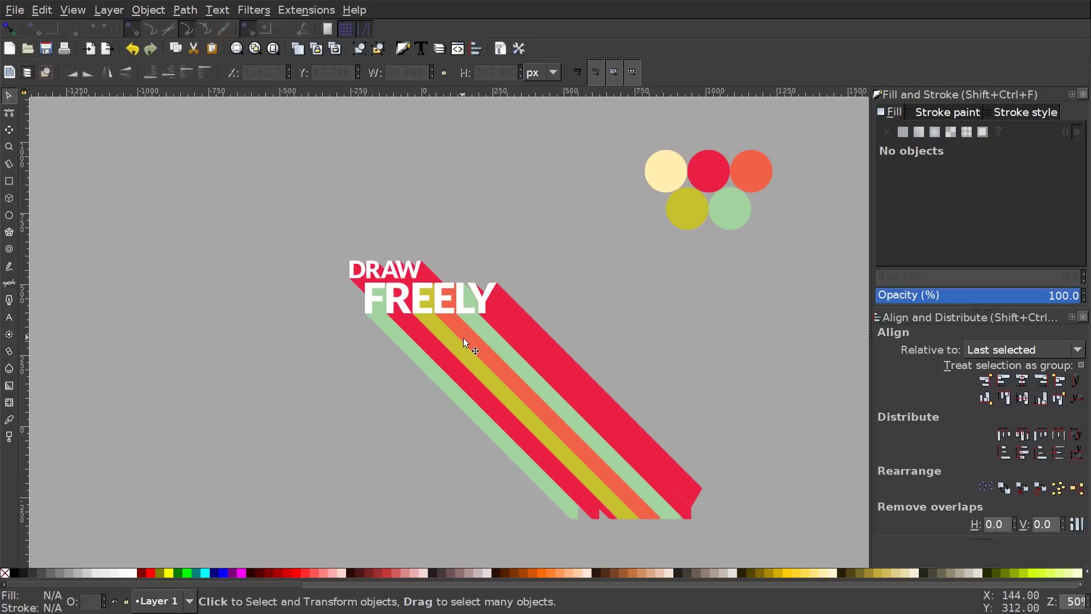
Try moving the crimson DRAW extrusion away from the lettering and undo the move.
mouse_move(479, 303)
left_mouse_down()
mouse_move(482, 293)
mouse_move(485, 321)
left_mouse_up()
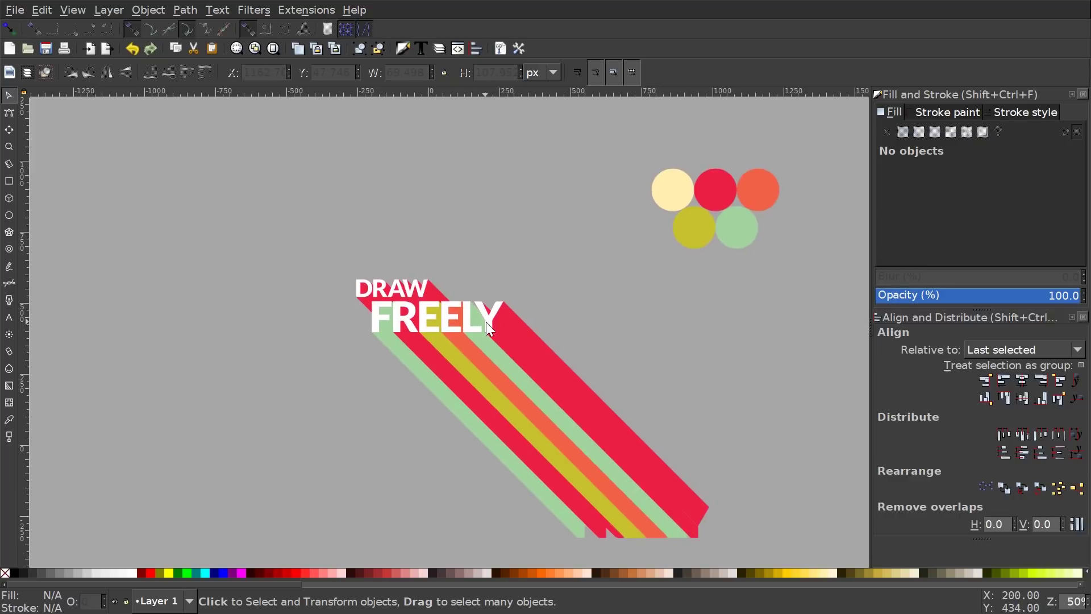
left_click_drag(441, 261, 454, 239)
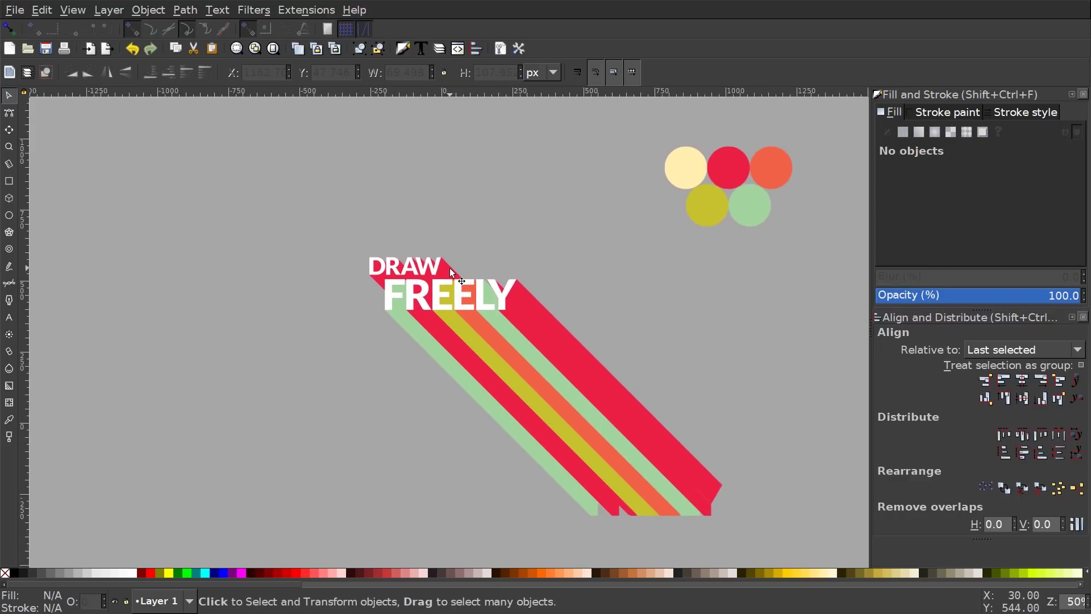
left_click_drag(446, 268, 471, 236)
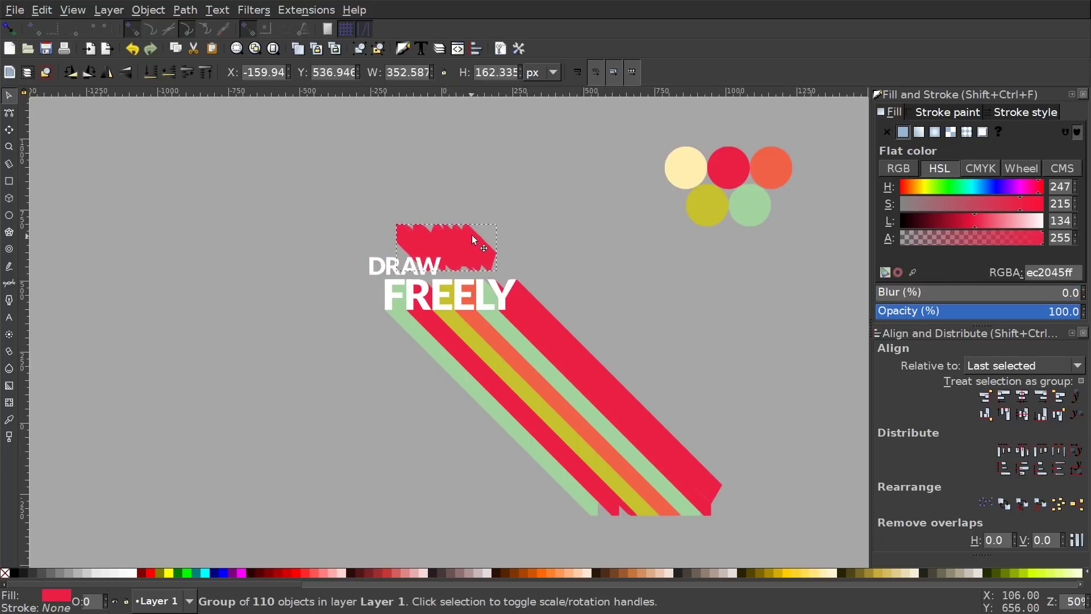
key("ctrl+z")
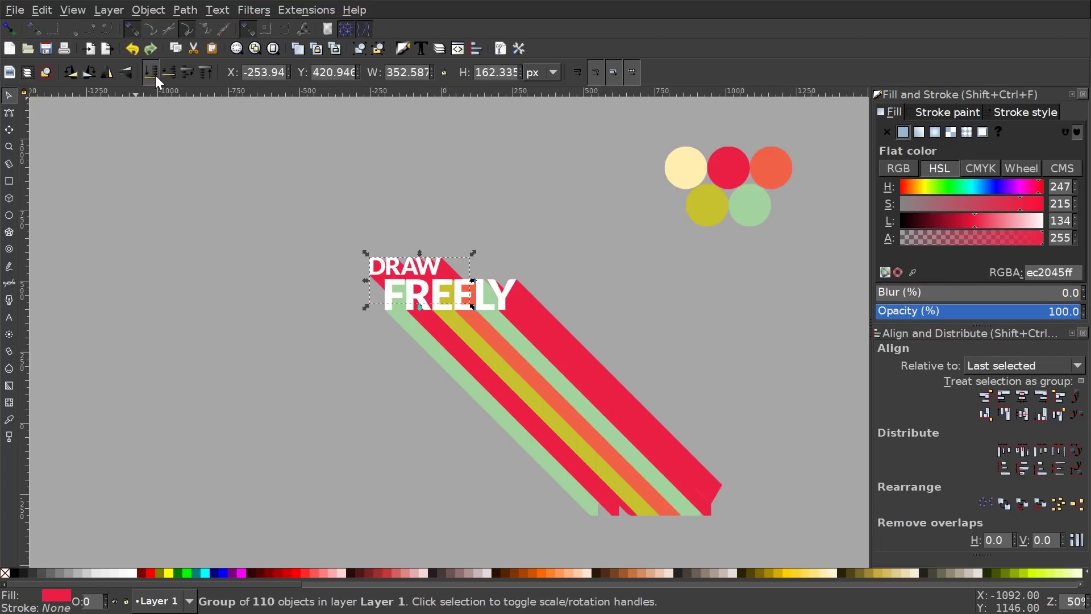
scroll(548, 310, "down", 1)
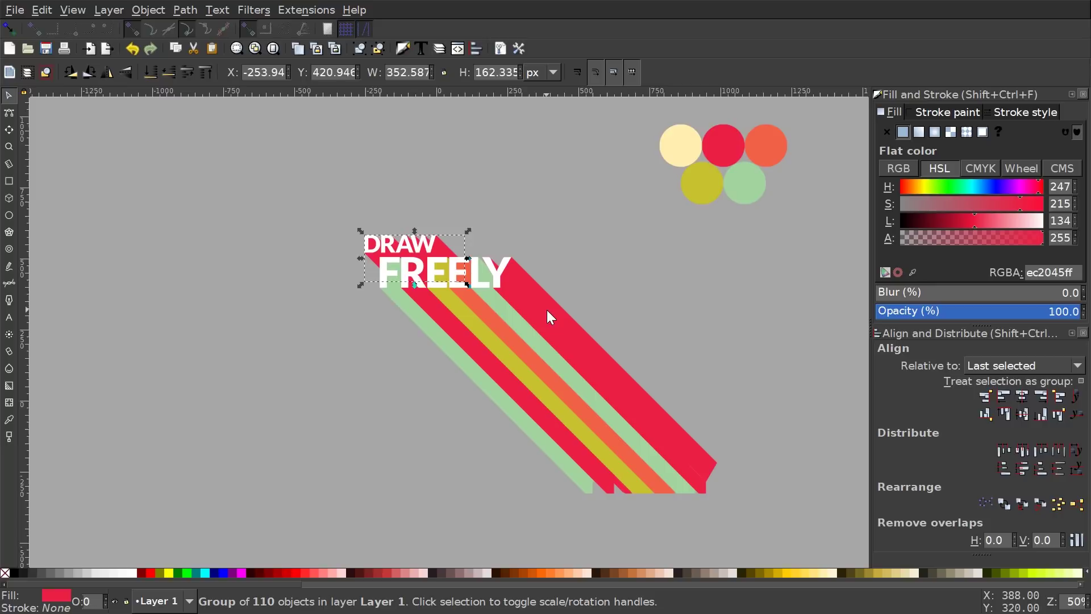
Select the white DRAW and all the white FREELY letters and group them.
left_click(500, 274)
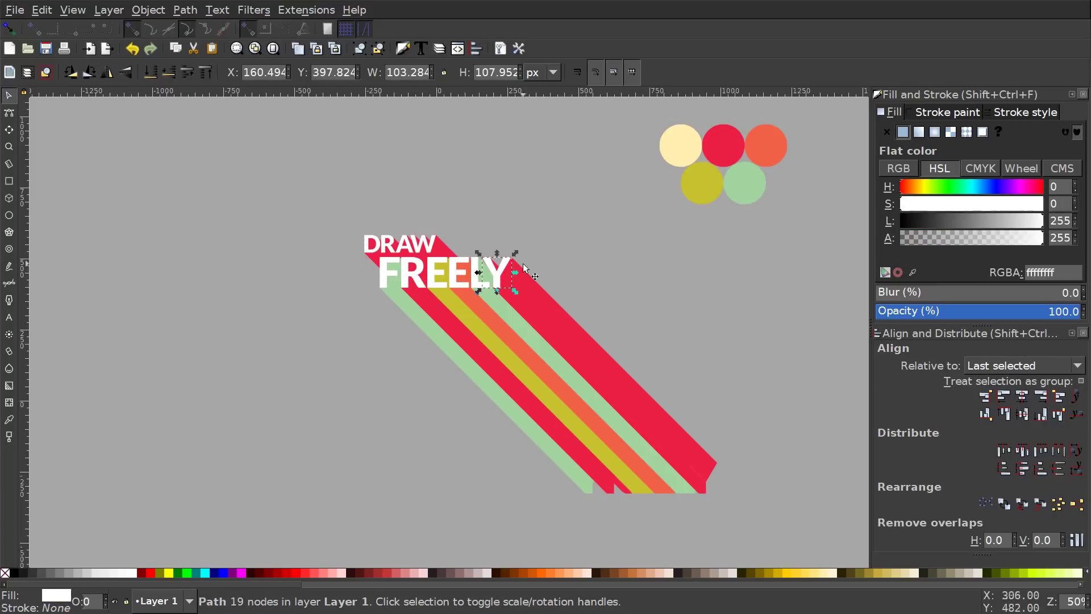
left_click(409, 241)
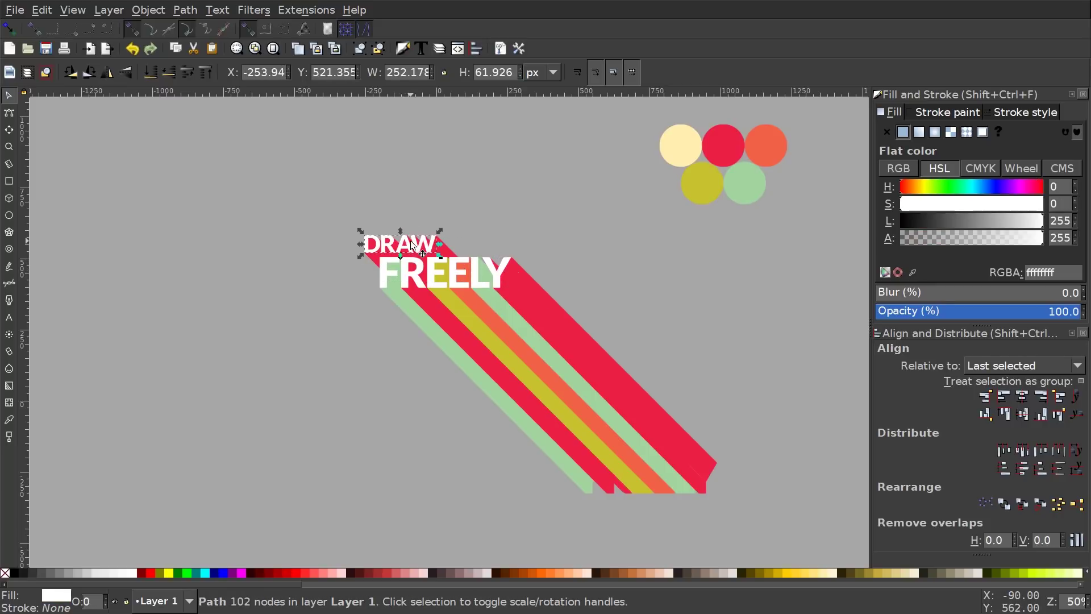
left_click(388, 271, "shift")
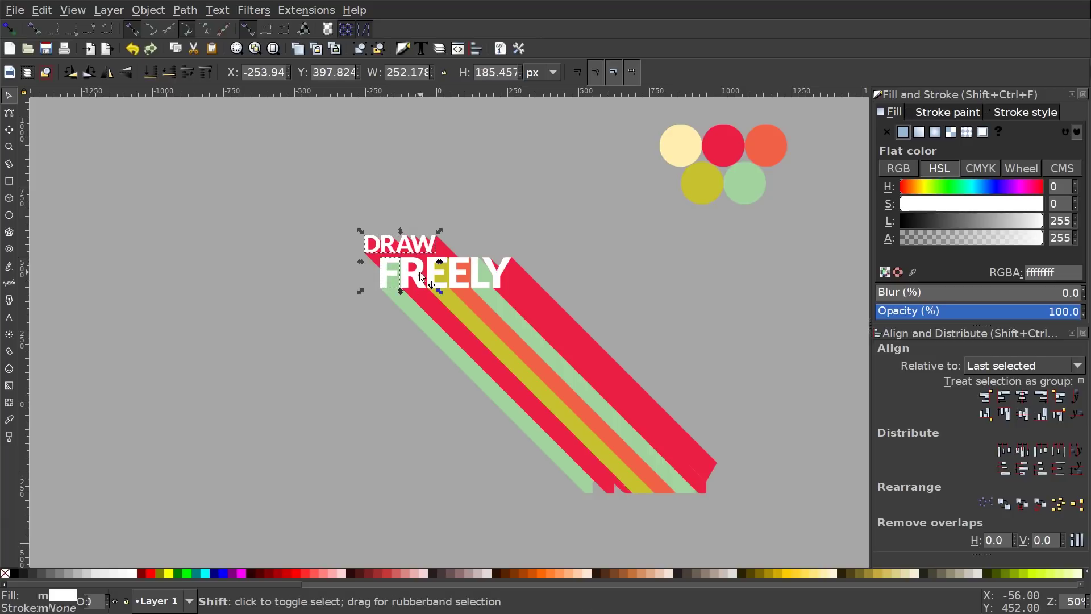
left_click(441, 271, "shift")
left_click(465, 268, "shift")
left_click(489, 272, "shift")
left_click(501, 274, "shift")
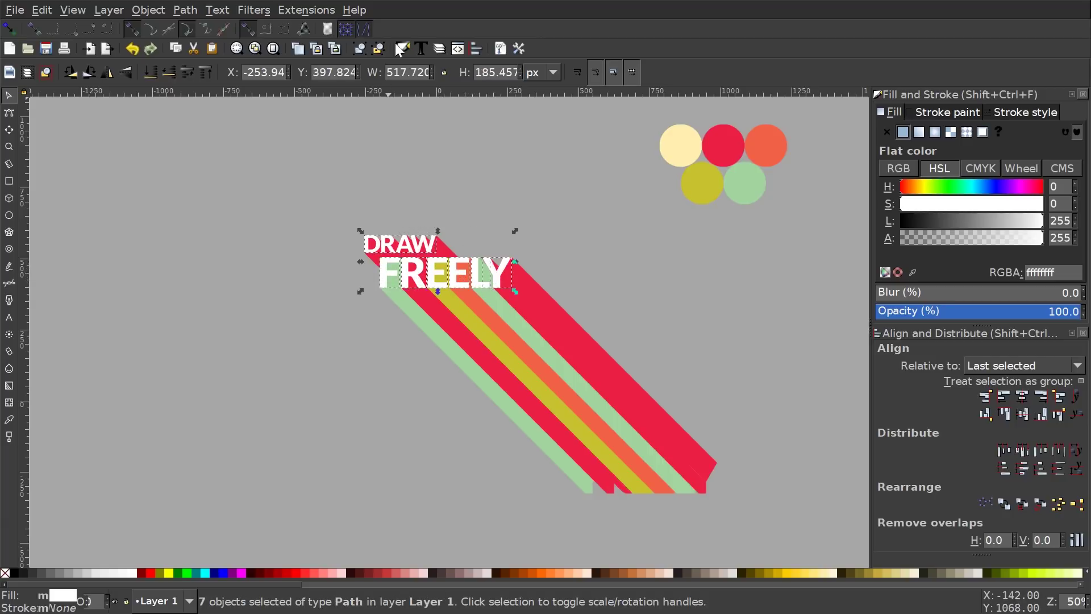
left_click(361, 49)
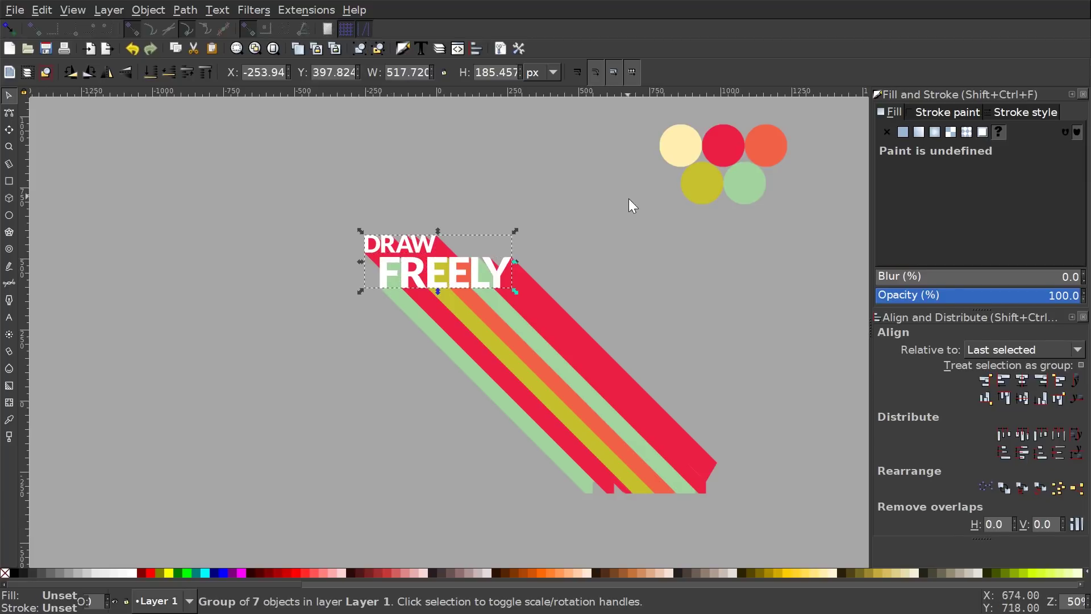
Try moving the grouped white lettering and undo the move.
scroll(625, 205, "left", 1)
left_click_drag(474, 267, 472, 250)
key("ctrl+z")
left_click_drag(535, 273, 455, 322)
scroll(541, 312, "down", 1)
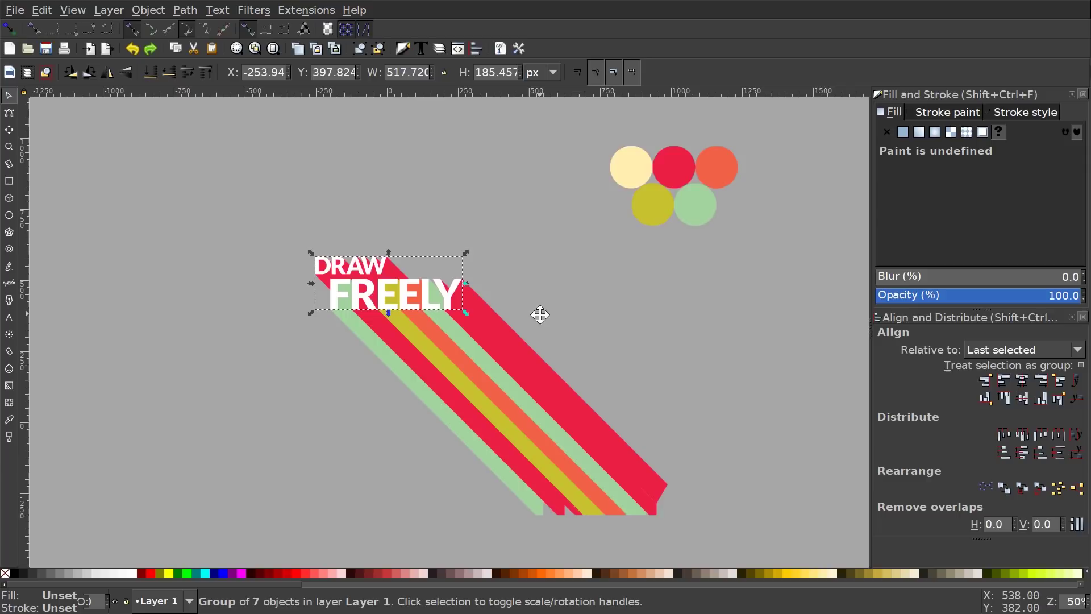
Draw a 940 × 940 px square beside the lettering and fill it with the palette's cream (ffeeb0).
left_click(13, 188)
scroll(361, 259, "down", 1)
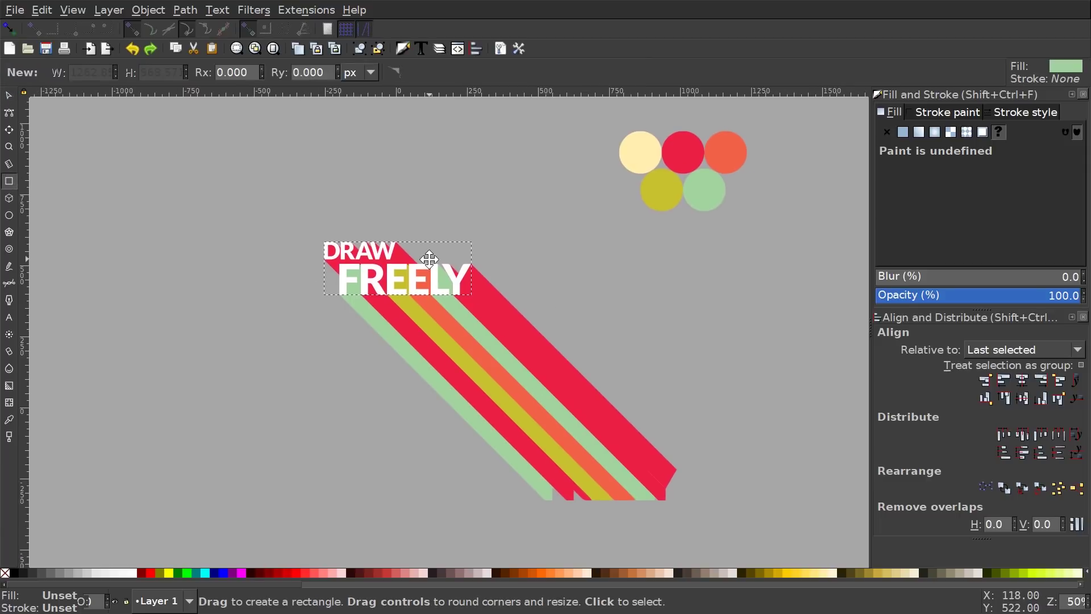
mouse_move(218, 256)
left_mouse_down()
mouse_move(244, 295)
mouse_move(441, 416)
mouse_move(366, 388)
mouse_move(375, 398)
left_mouse_up()
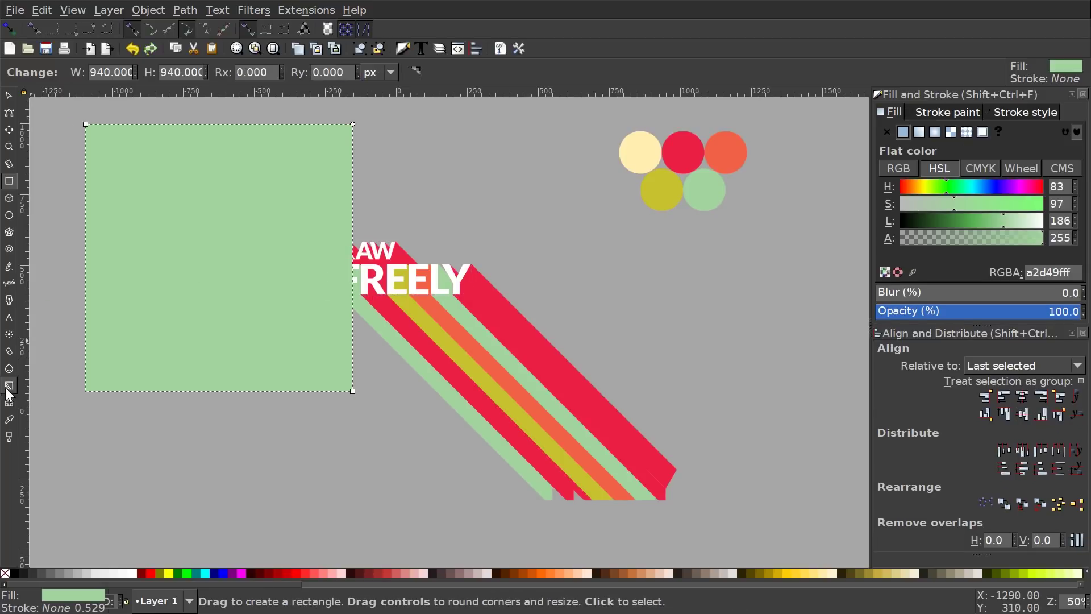
left_click(9, 419)
left_click_drag(640, 149, 624, 169)
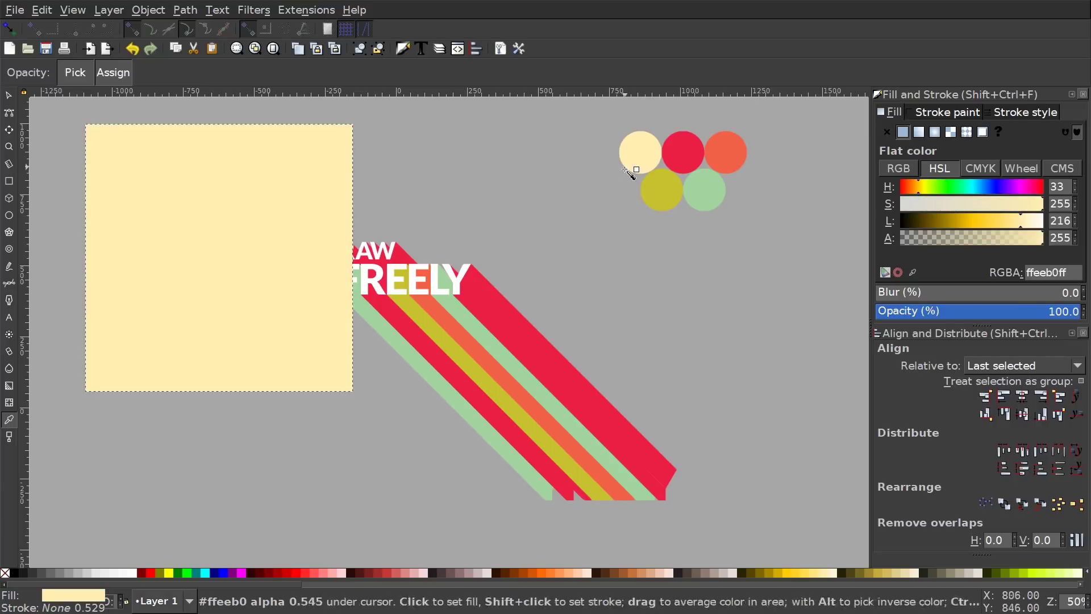
Move the cream square over the lettering and lower it to the bottom of the stacking order.
left_click(9, 98)
left_click_drag(223, 226, 414, 225)
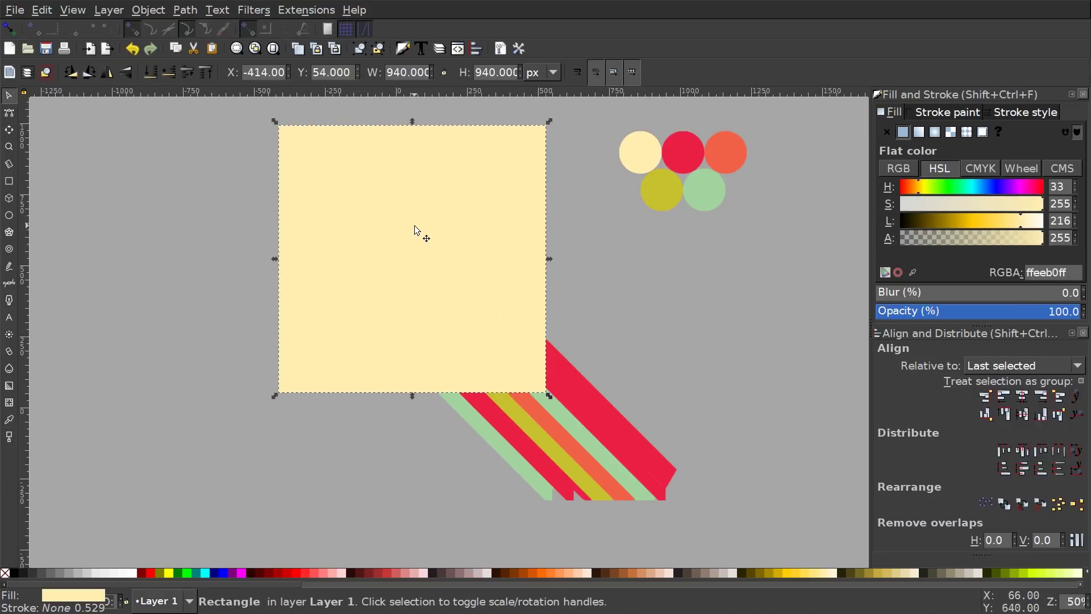
left_click(151, 74)
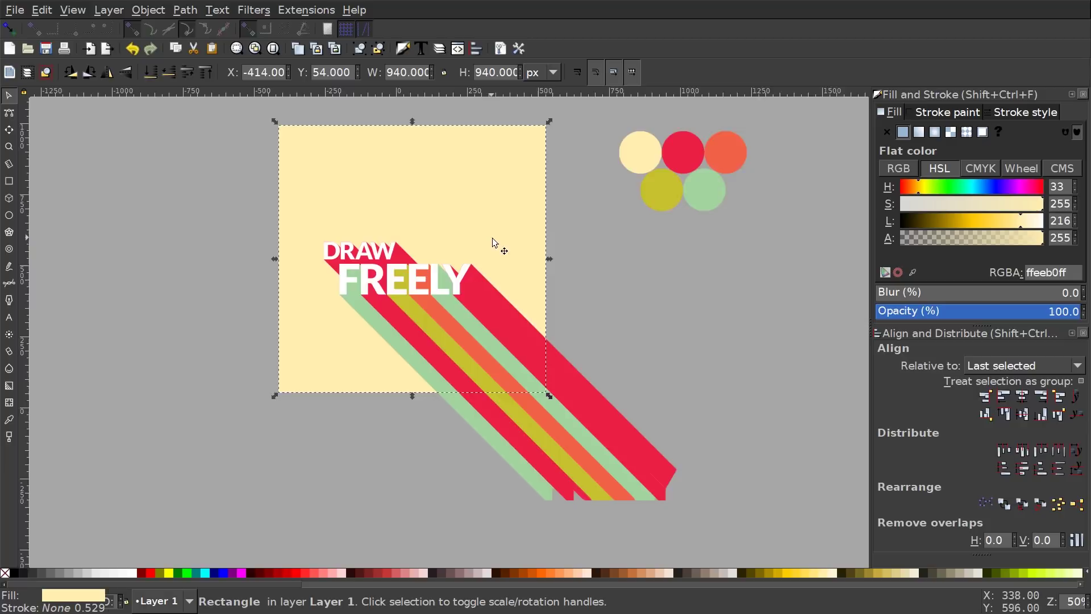
Centre the cream square horizontally and vertically on the grouped white lettering.
left_click_drag(486, 236, 534, 258)
key("shift")
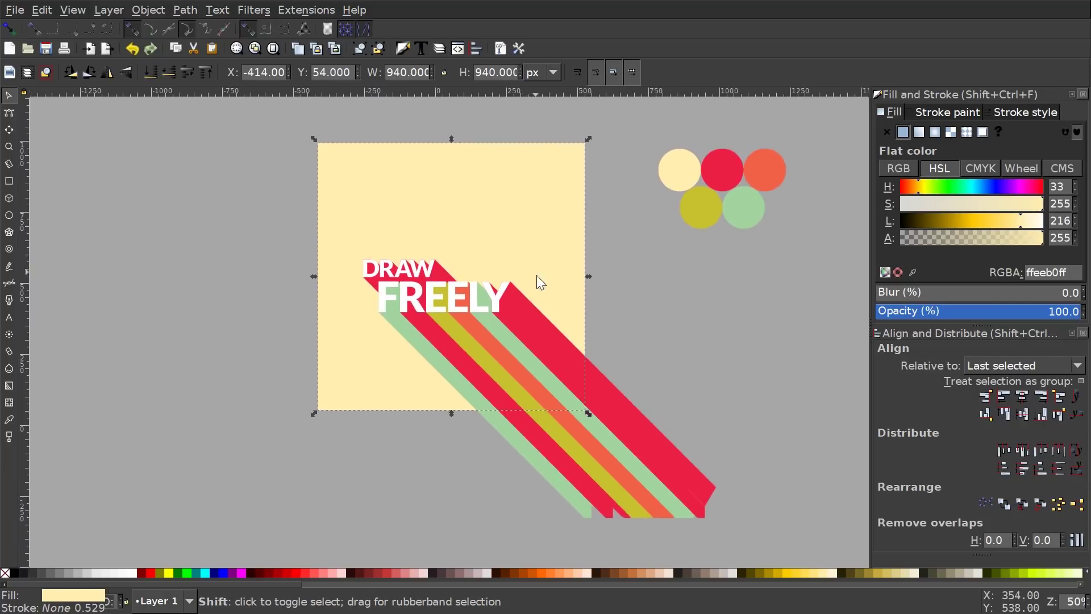
left_click(431, 289, "shift")
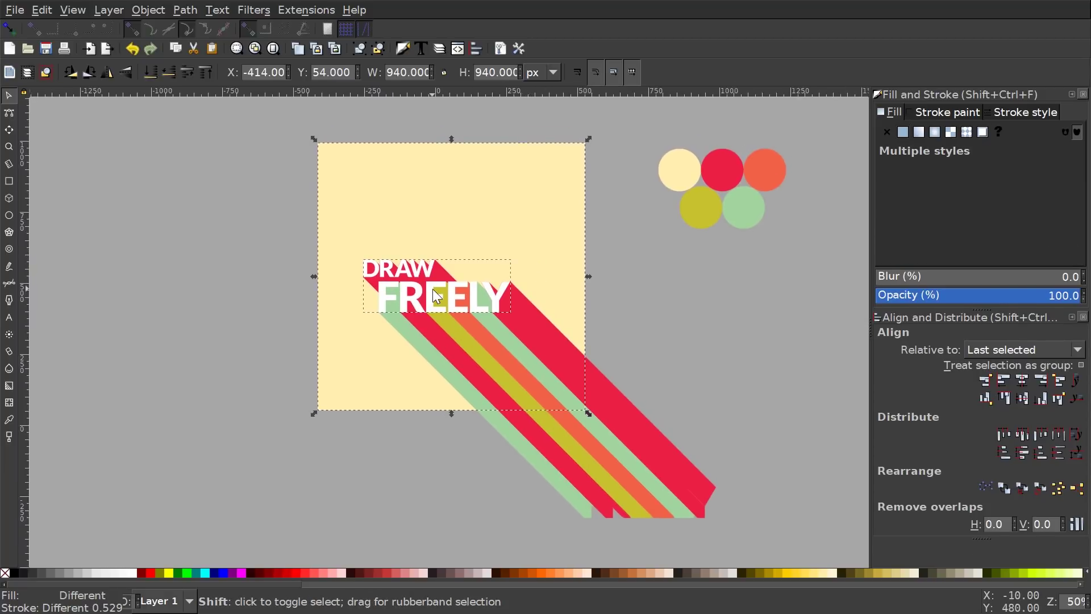
left_click(1027, 381)
left_click(1032, 394)
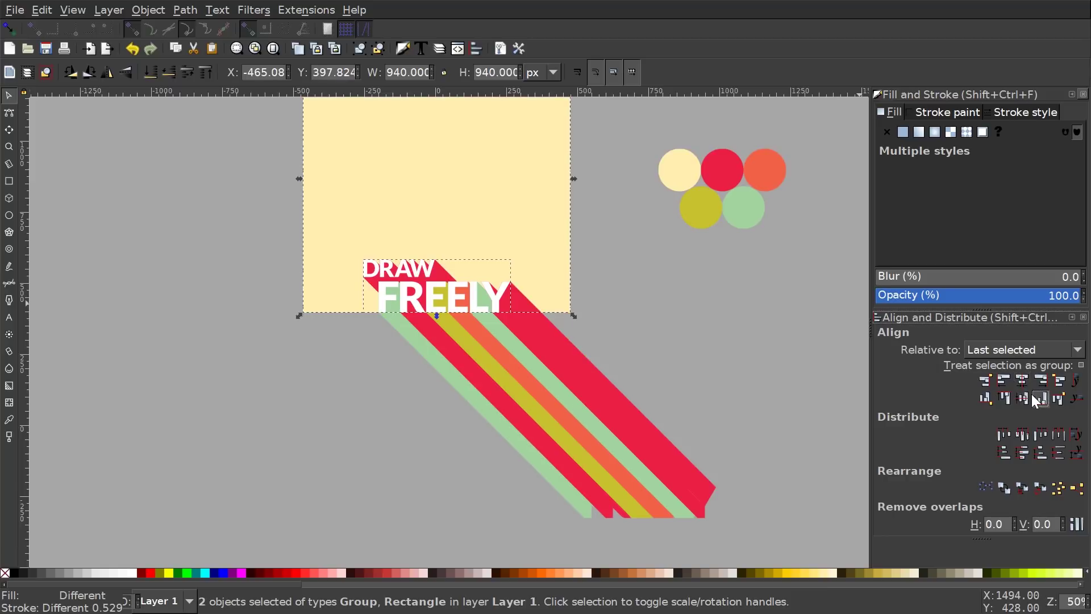
left_click(1018, 398)
scroll(520, 305, "right", 2)
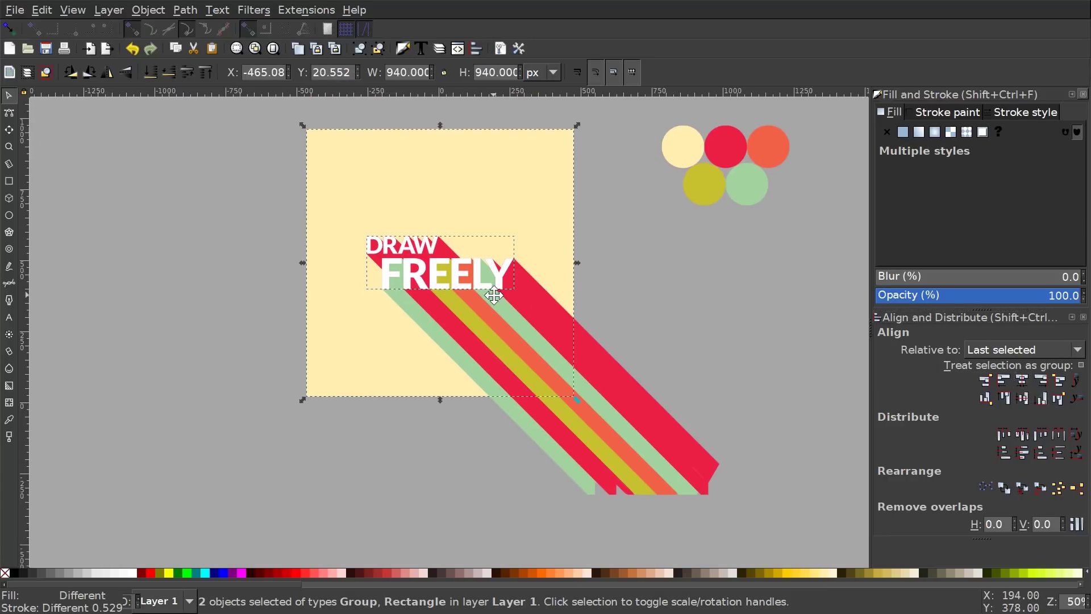
Move the colour palette image to the opposite side of the cream square, well clear of the design.
left_click(639, 254)
left_click_drag(587, 227, 571, 285)
left_click_drag(681, 255, 229, 201)
left_click_drag(733, 348, 146, 324)
scroll(437, 325, "down", 4)
left_click_drag(237, 286, 591, 300)
scroll(775, 350, "up", 3)
left_click_drag(679, 335, 659, 381)
scroll(475, 331, "up", 3)
left_click_drag(586, 305, 445, 347)
scroll(444, 347, "down", 1, "ctrl")
scroll(530, 326, "down", 1, "ctrl")
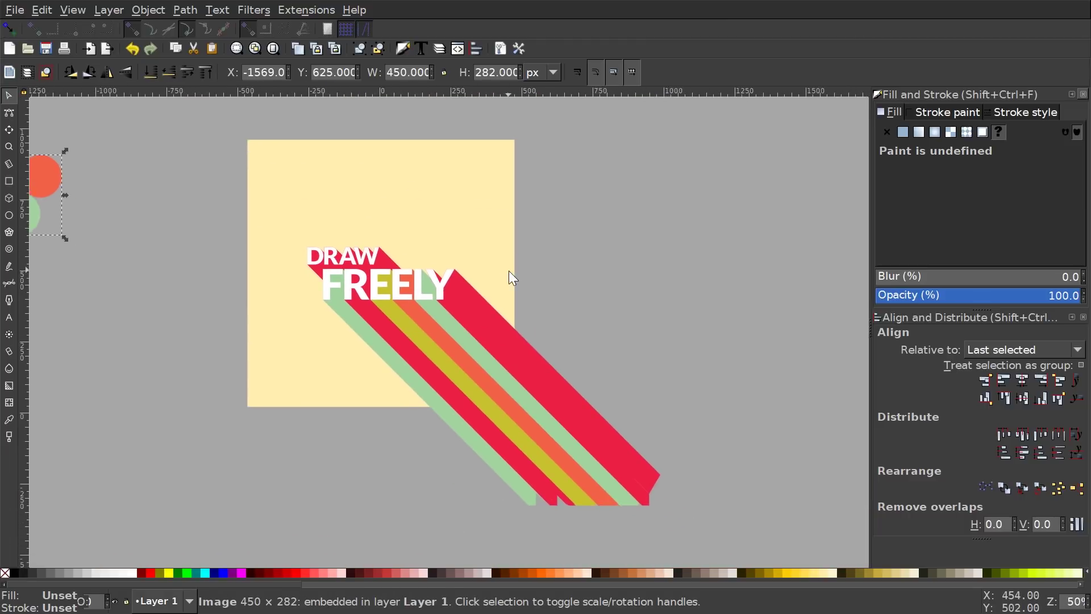
scroll(507, 280, "down", 1, "ctrl")
Scale the cream square proportionally about its centre to about 991 × 991 px.
left_click(491, 238)
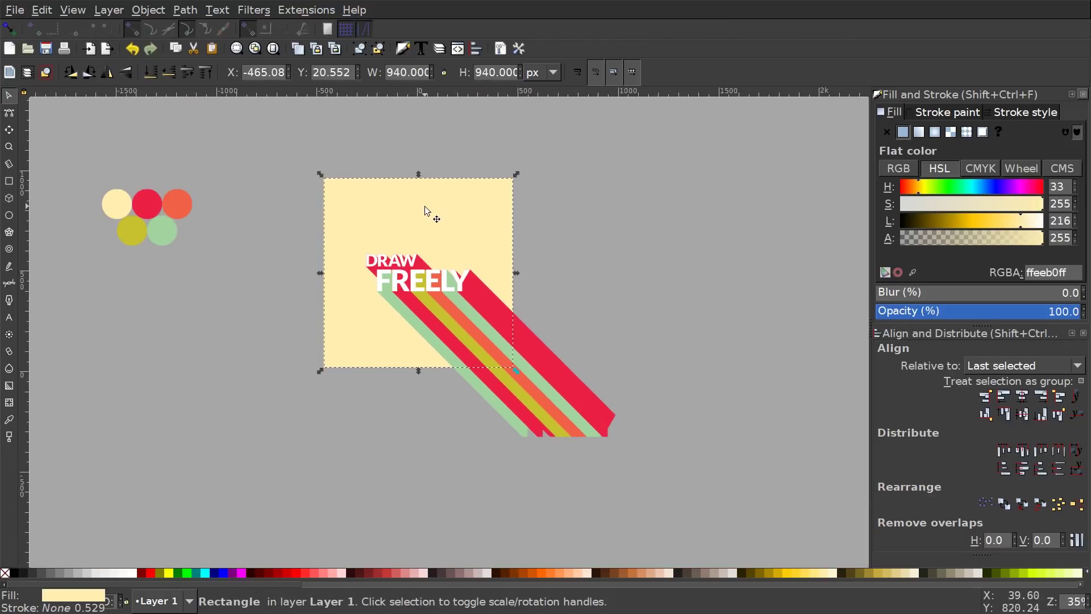
mouse_move(518, 274)
left_mouse_down("ctrl+shift")
mouse_move(476, 266)
mouse_move(524, 281)
left_mouse_up("ctrl+shift")
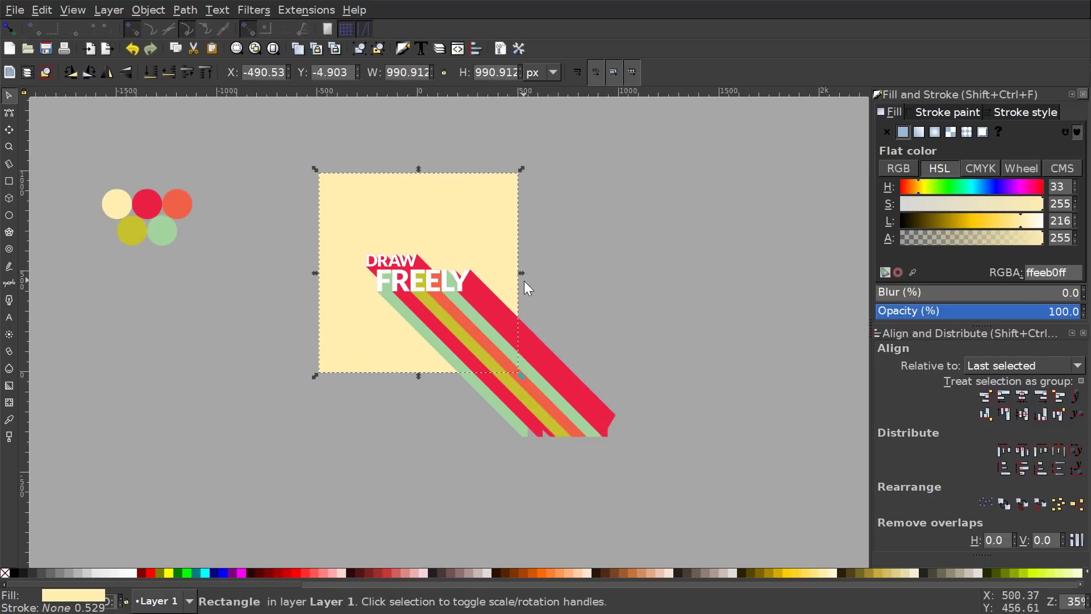
scroll(341, 227, "up", 2)
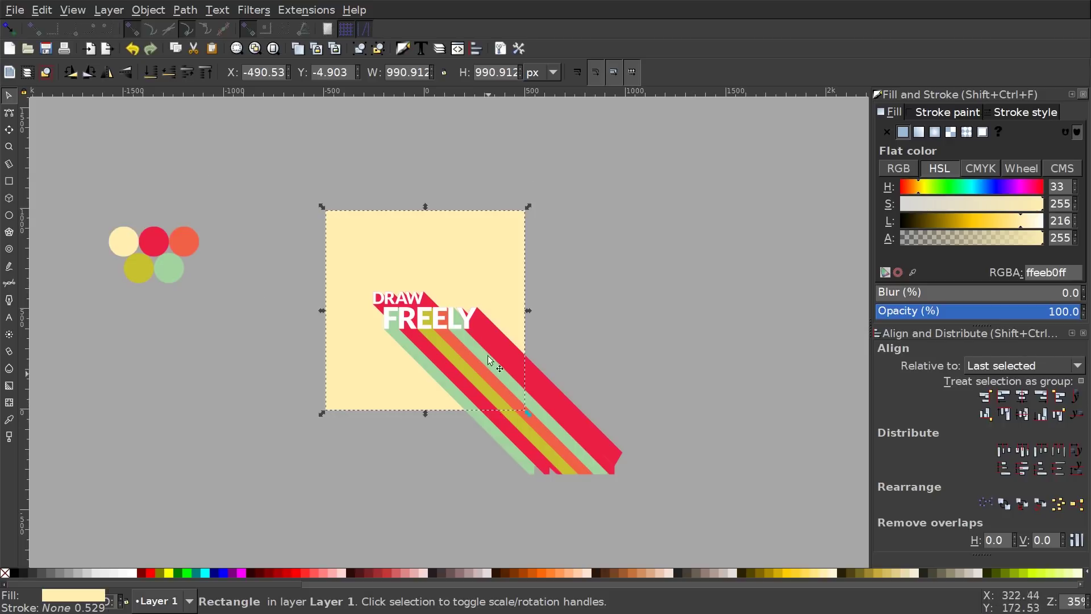
scroll(487, 380, "up", 2)
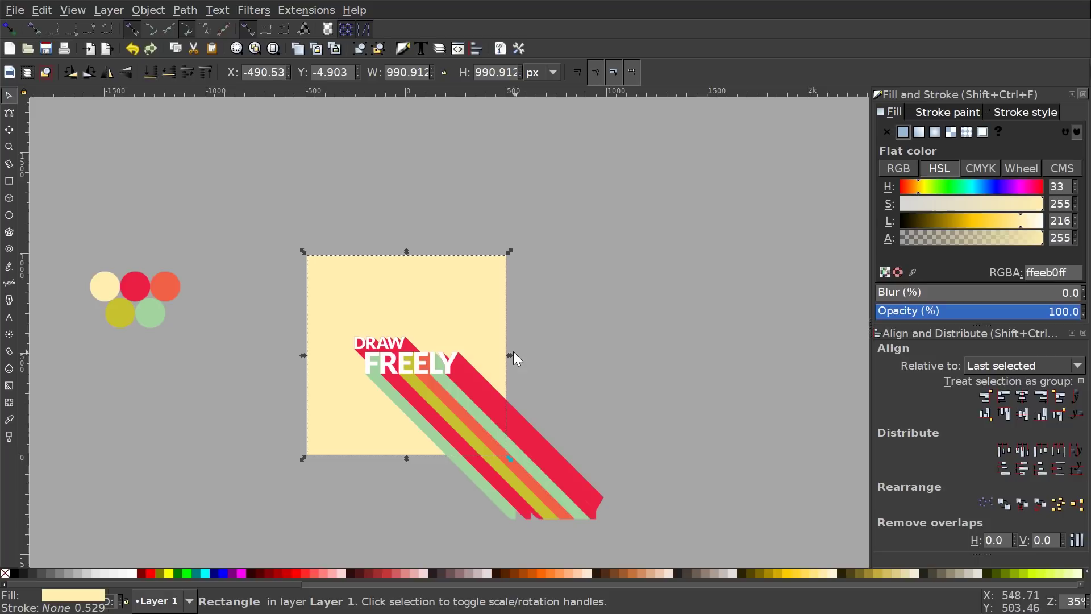
Try scaling the cream square up much further and undo the scaling.
left_click_drag(510, 356, 781, 364)
key("ctrl+z")
scroll(475, 392, "up", 1, "ctrl")
scroll(475, 389, "down", 1, "ctrl")
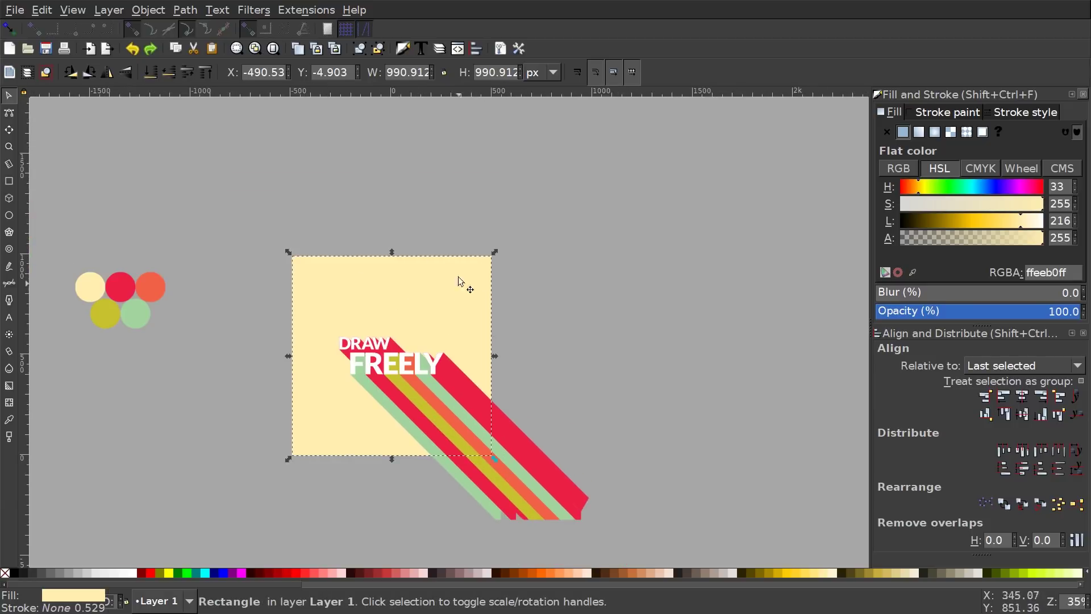
right_click(390, 292)
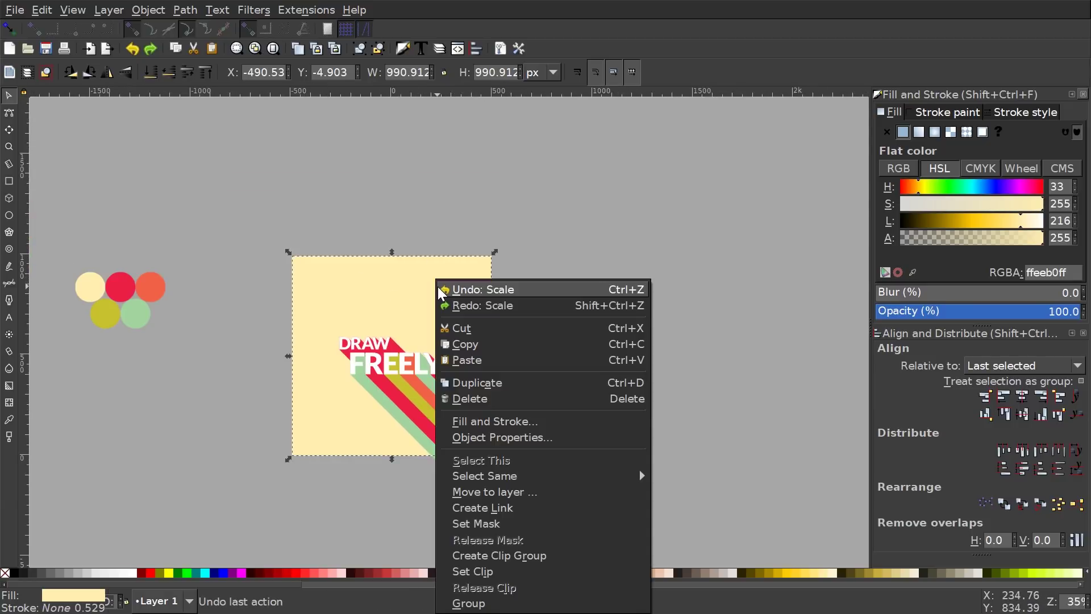
left_click(491, 382)
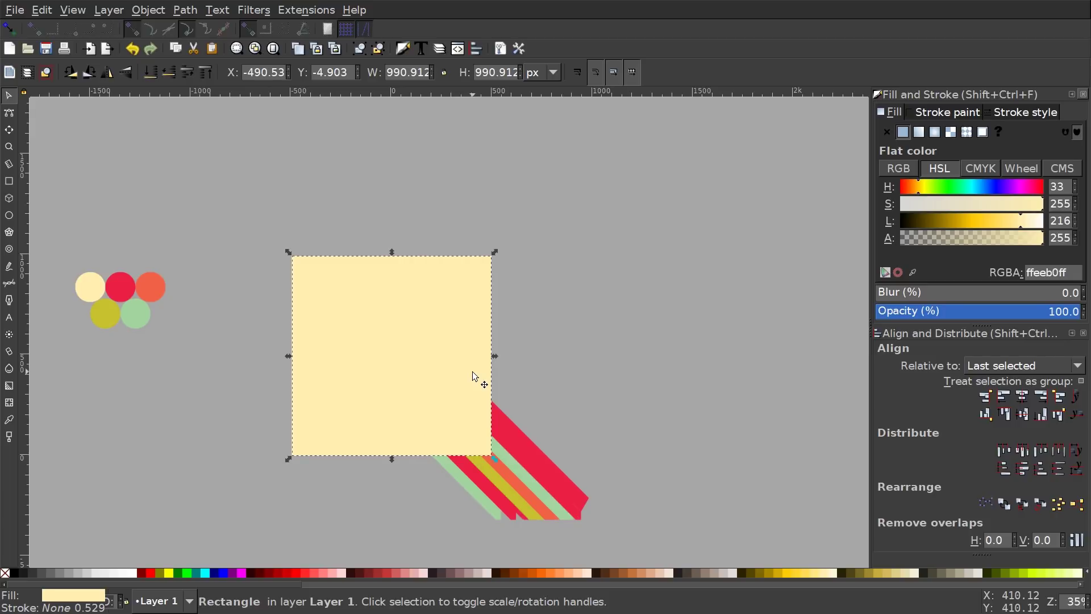
key("ctrl+z")
Select the white lettering together with all its coloured shadows and group them.
left_click_drag(495, 398, 485, 315)
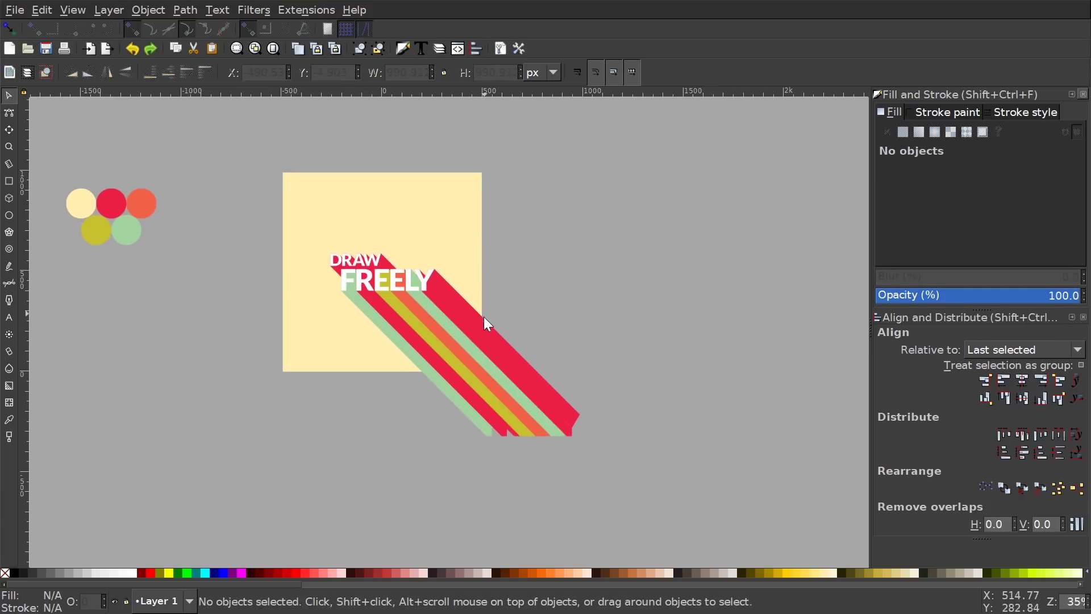
left_click_drag(746, 501, 237, 221)
mouse_move(472, 329)
left_mouse_down()
mouse_move(616, 325)
mouse_move(600, 321)
left_mouse_up()
key("ctrl+z")
left_click_drag(499, 268, 495, 293)
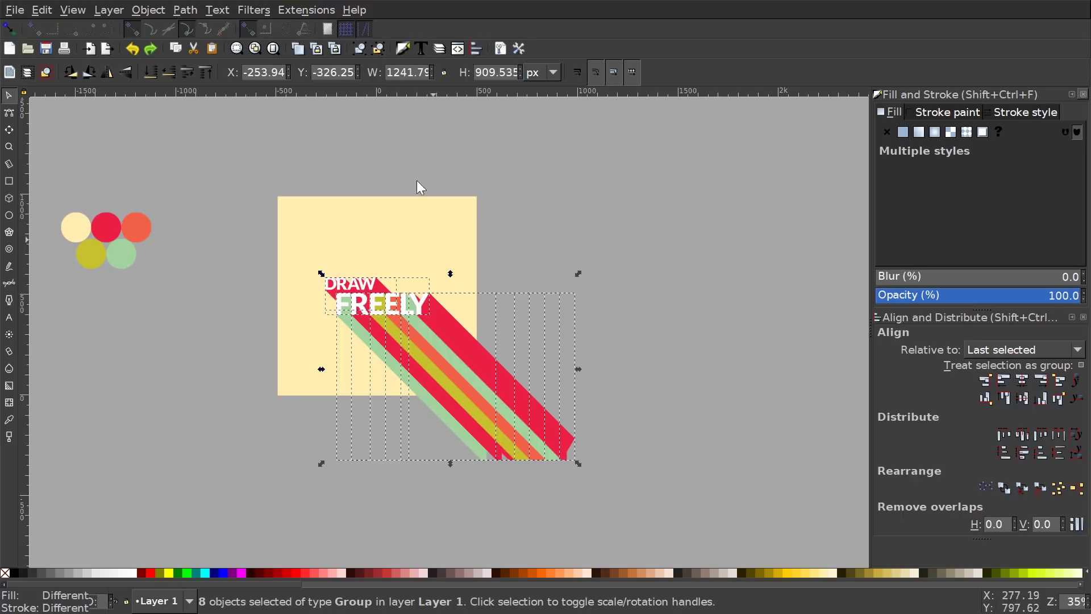
left_click(363, 50)
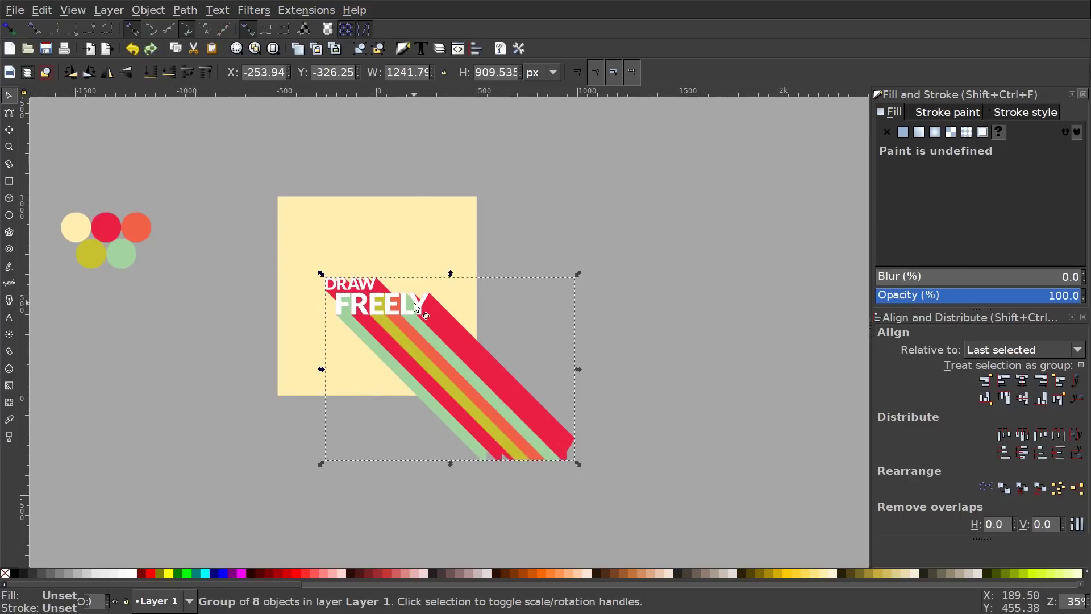
Duplicate the cream background square in place.
scroll(601, 436, "left", 1)
left_click(420, 212)
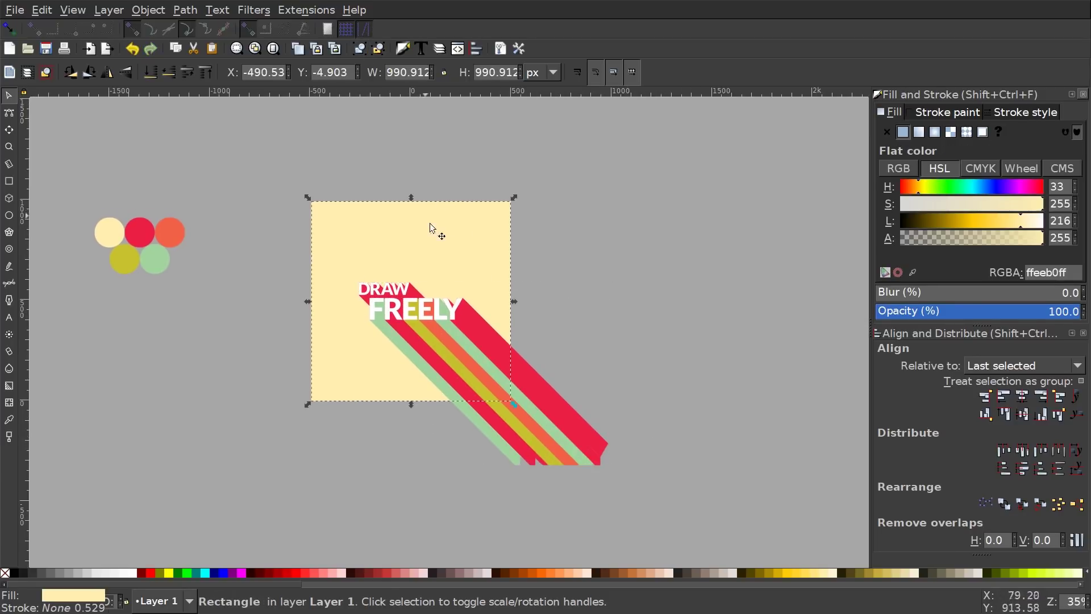
right_click(453, 226)
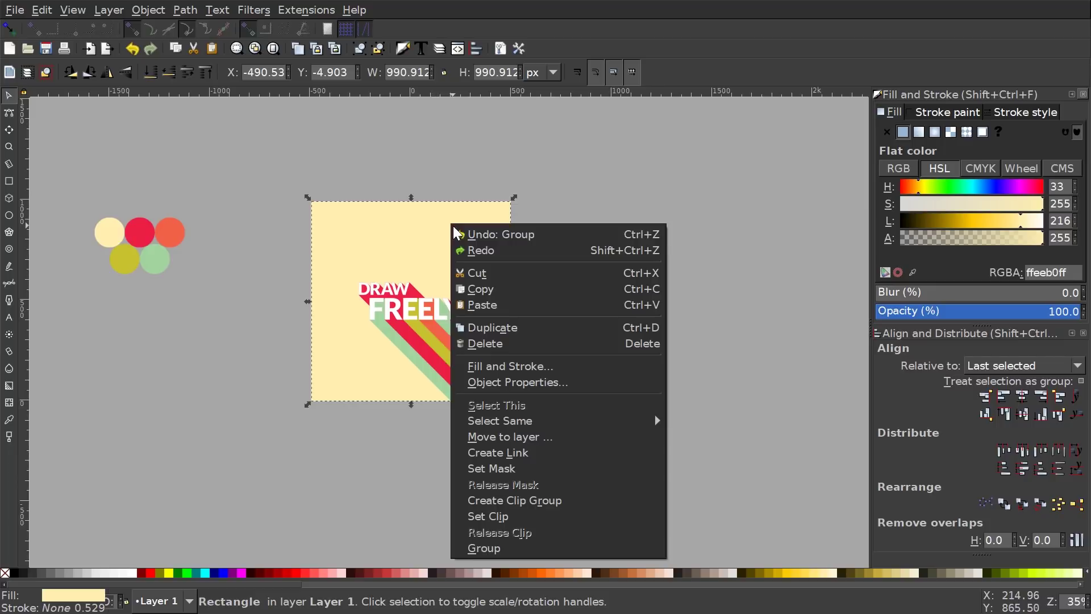
left_click(564, 329)
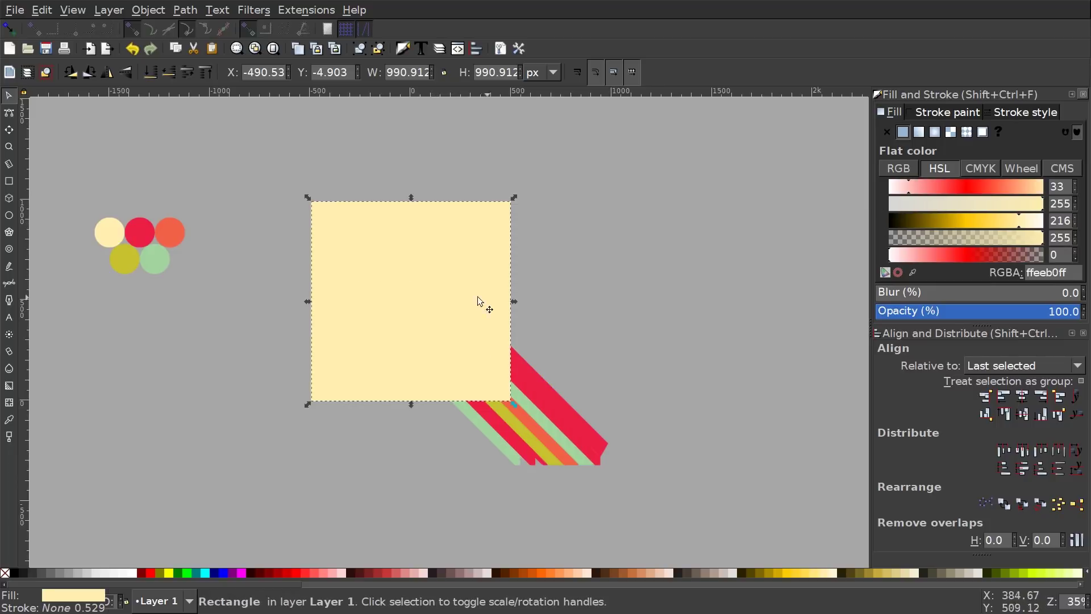
Clip the lettering-and-shadow group to the duplicated square so the shadows end at the background's edges.
left_click(560, 419, "shift")
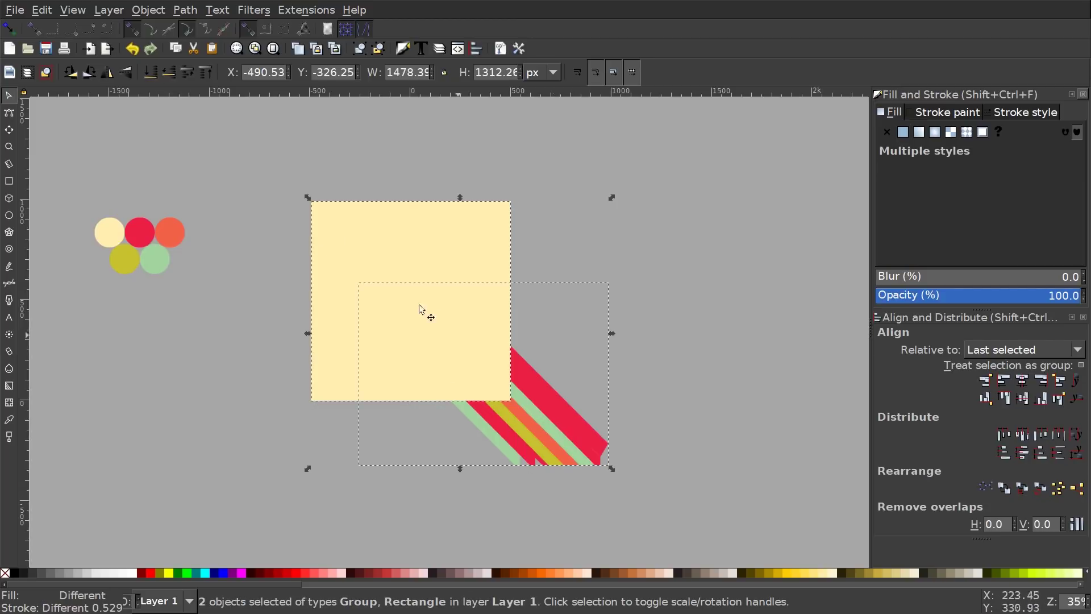
left_click(147, 10)
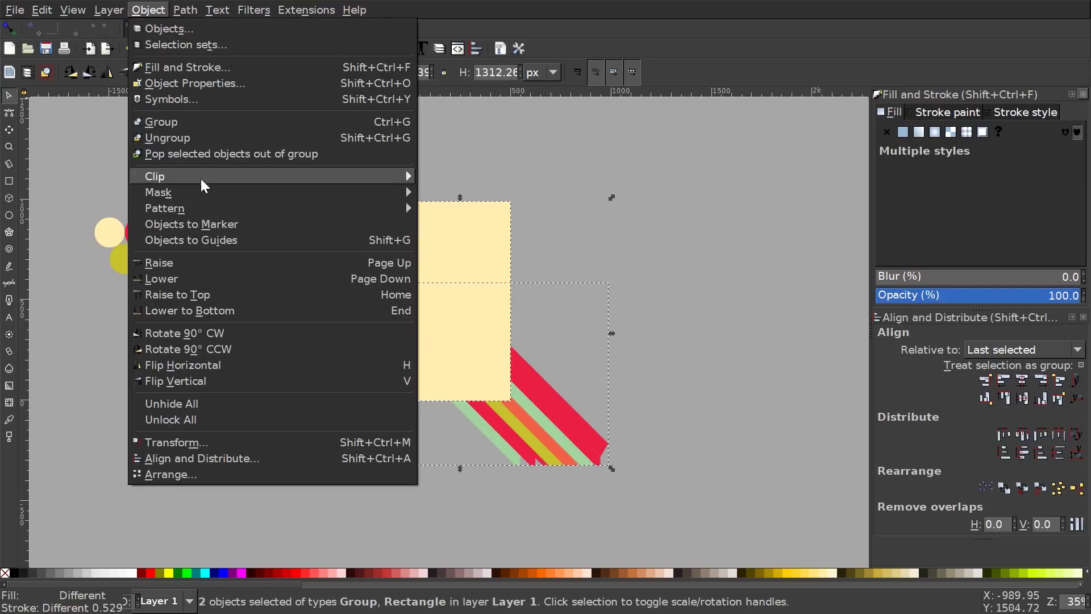
mouse_move(205, 179)
left_click(441, 177)
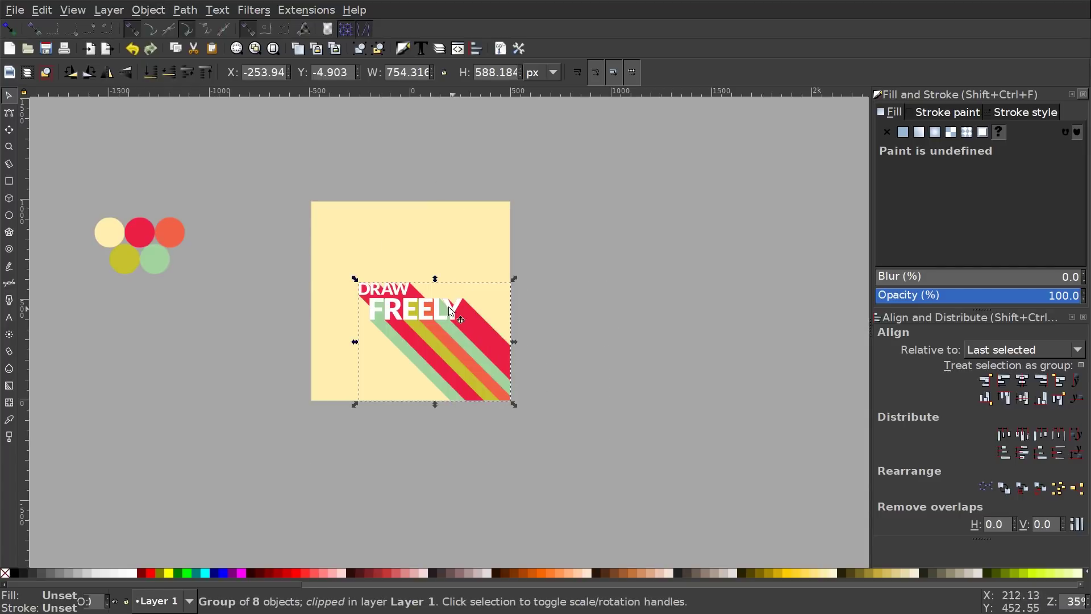
left_click_drag(506, 311, 513, 347)
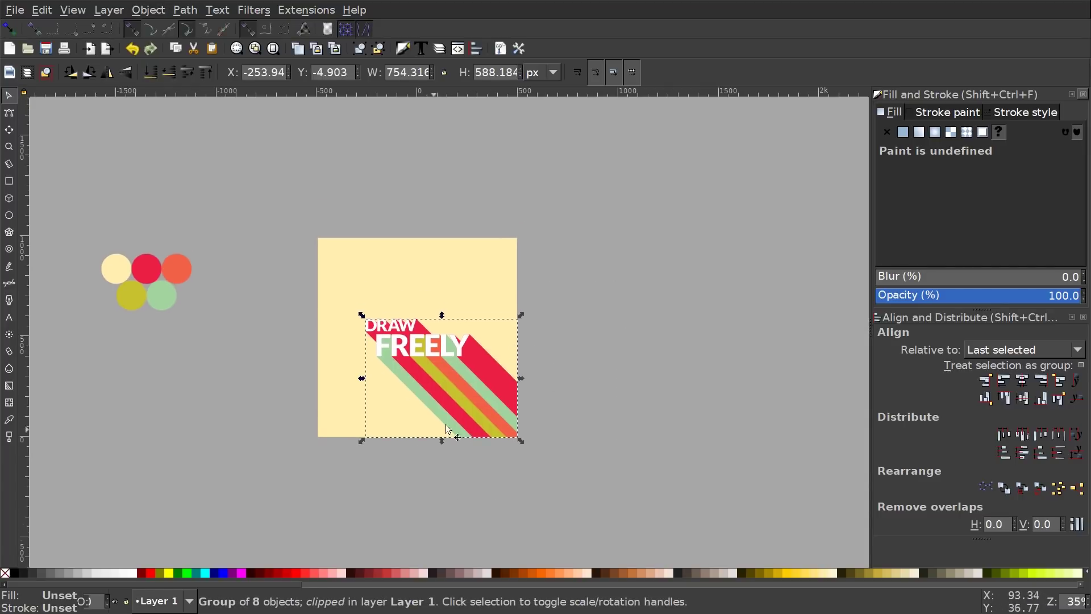
left_click(581, 344)
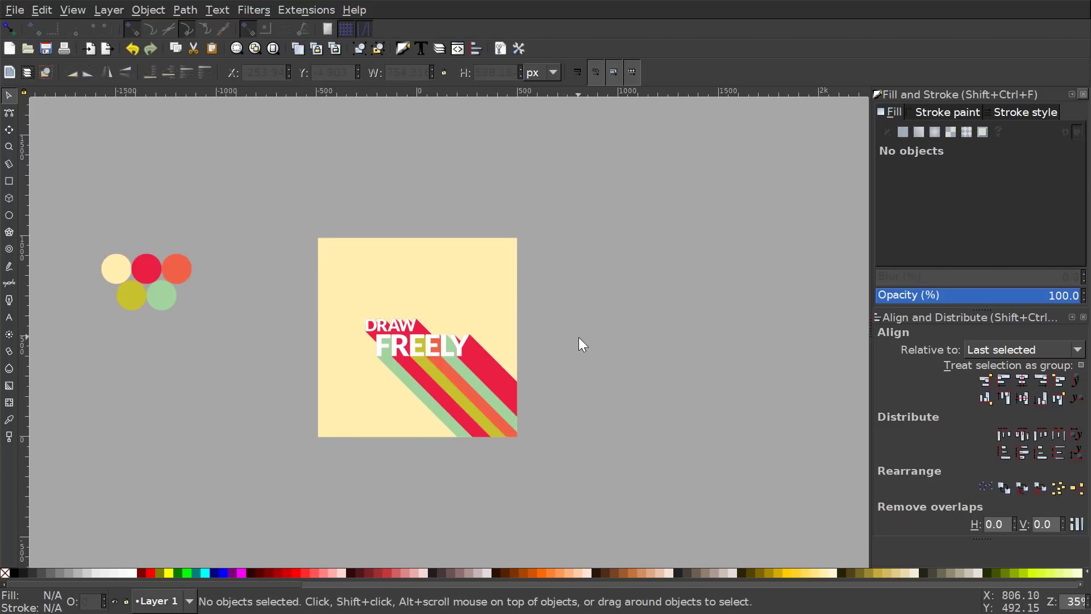
left_click_drag(432, 365, 449, 381)
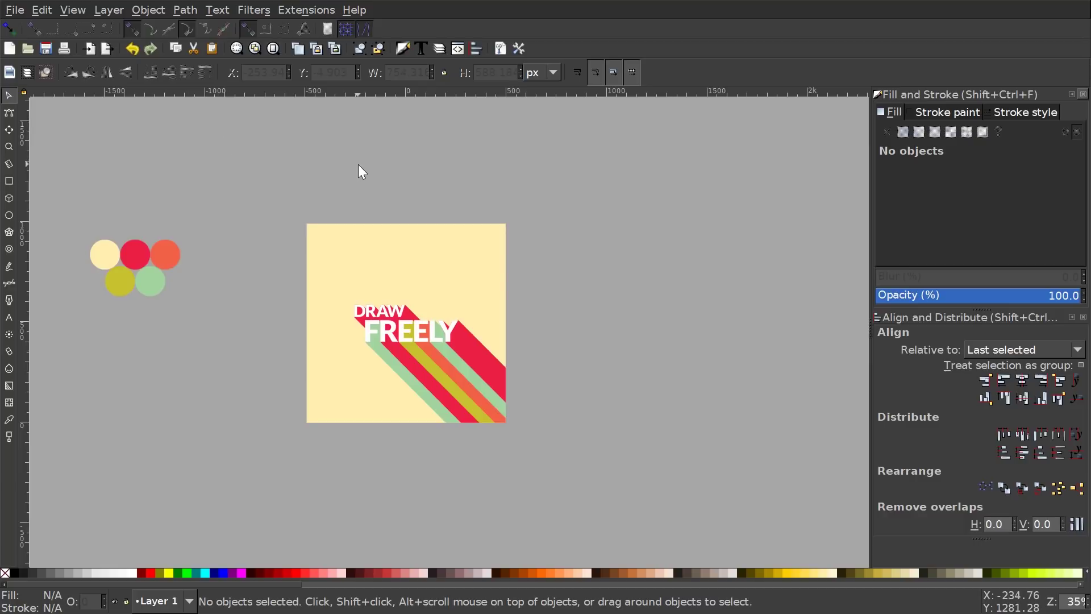
Import retro-texture.png as an embedded image at the default import resolution and place it over the design.
left_click(21, 10)
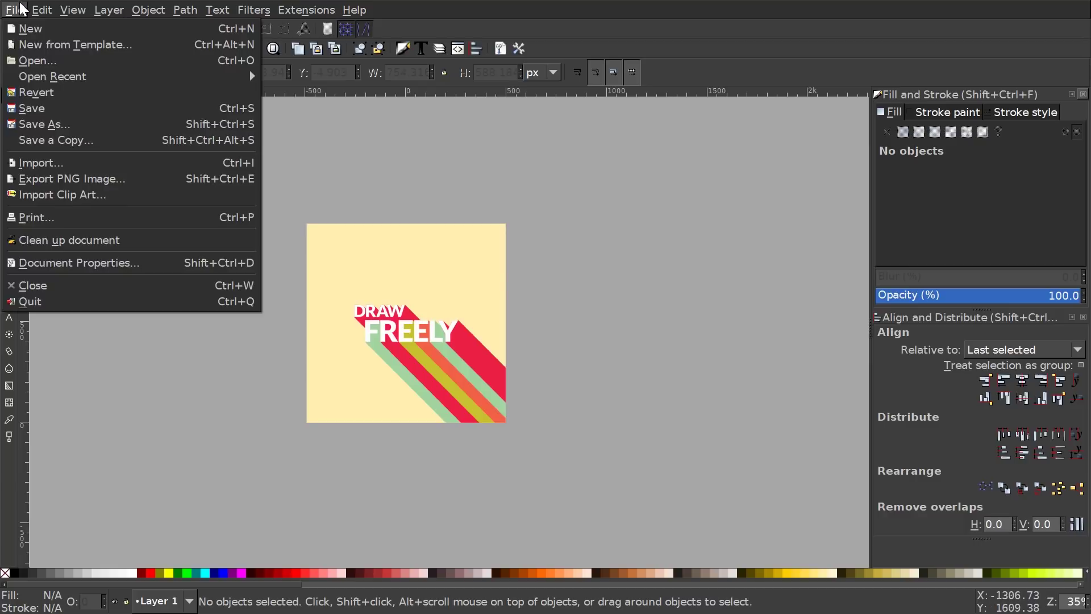
left_click(56, 162)
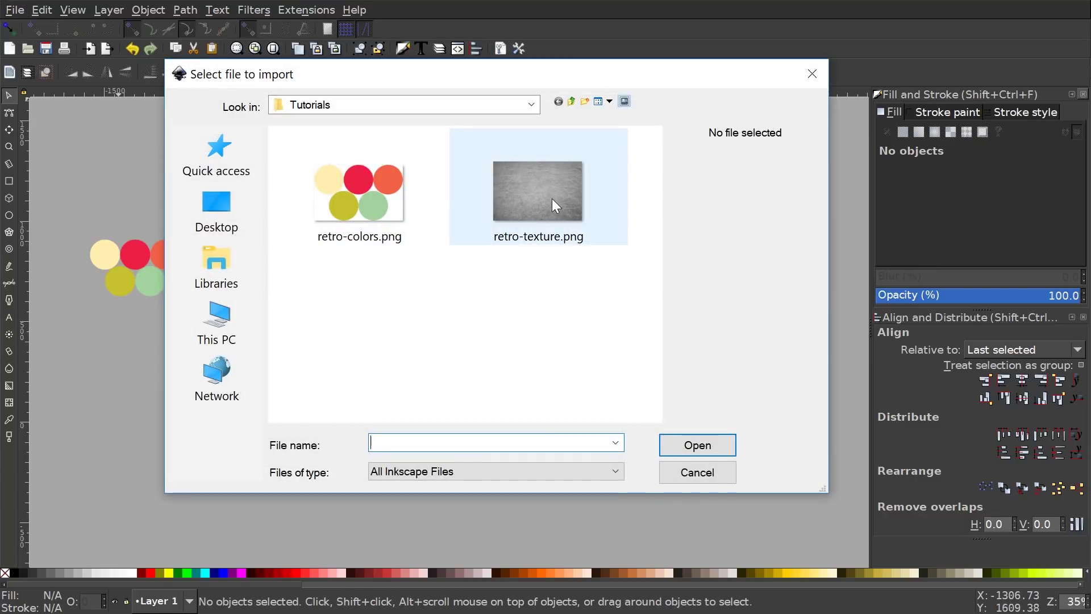
double_click(552, 199)
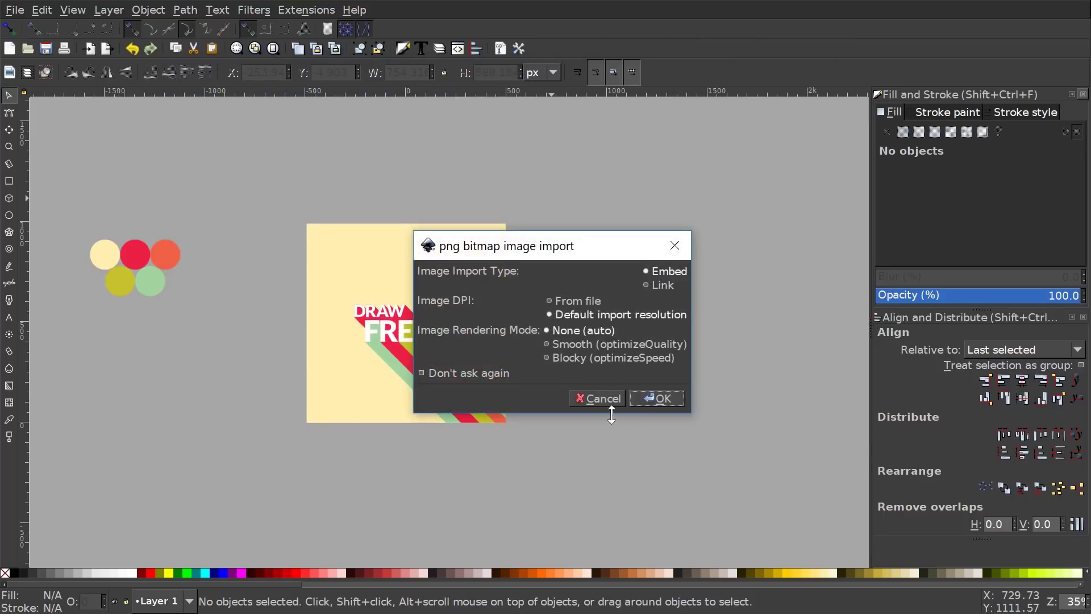
left_click(678, 405)
left_click_drag(527, 408, 409, 308)
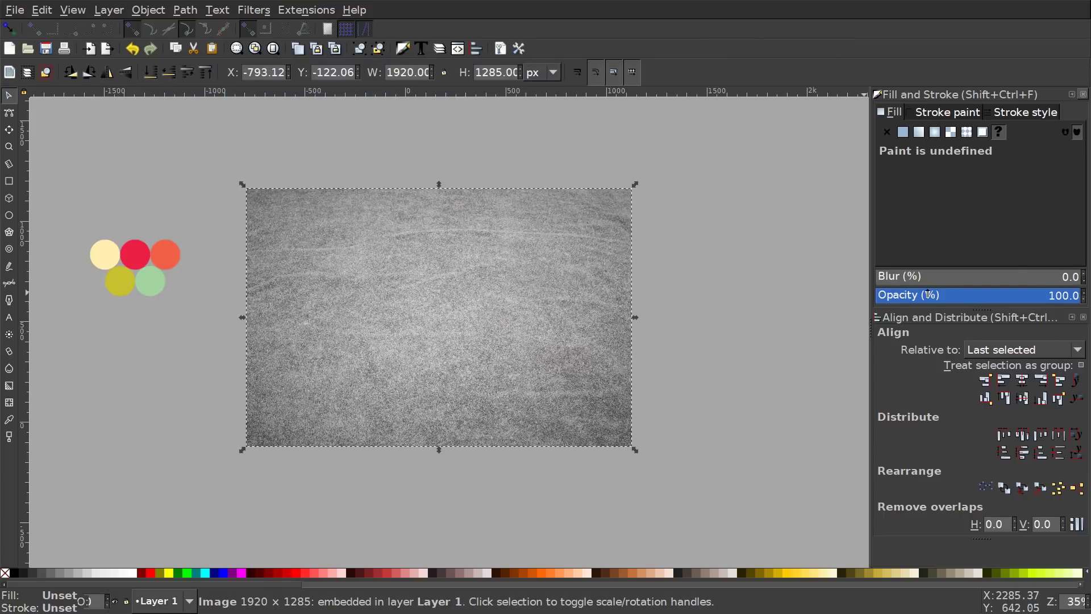
Set the texture image's opacity to 49.4% and centre it horizontally and vertically on the cream square.
left_click(977, 296)
left_click_drag(333, 281, 651, 273)
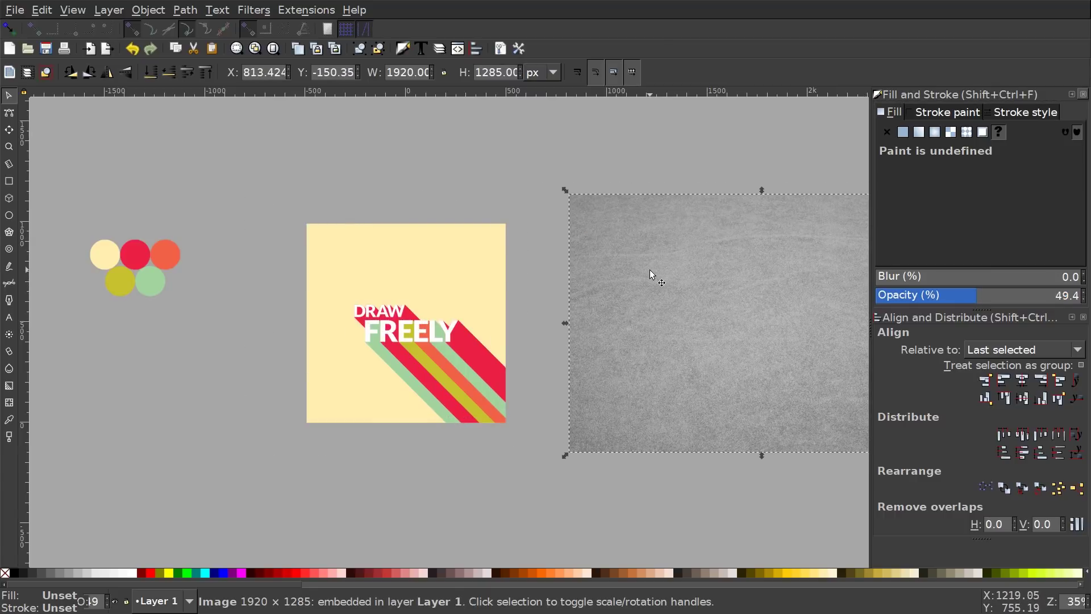
left_click(415, 236, "shift")
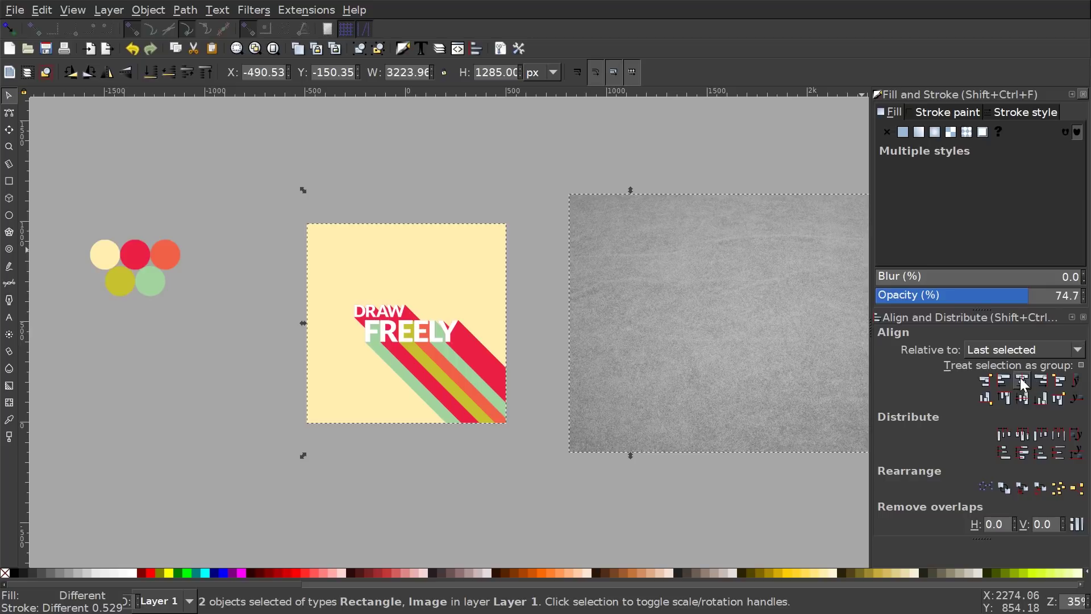
left_click(1026, 395)
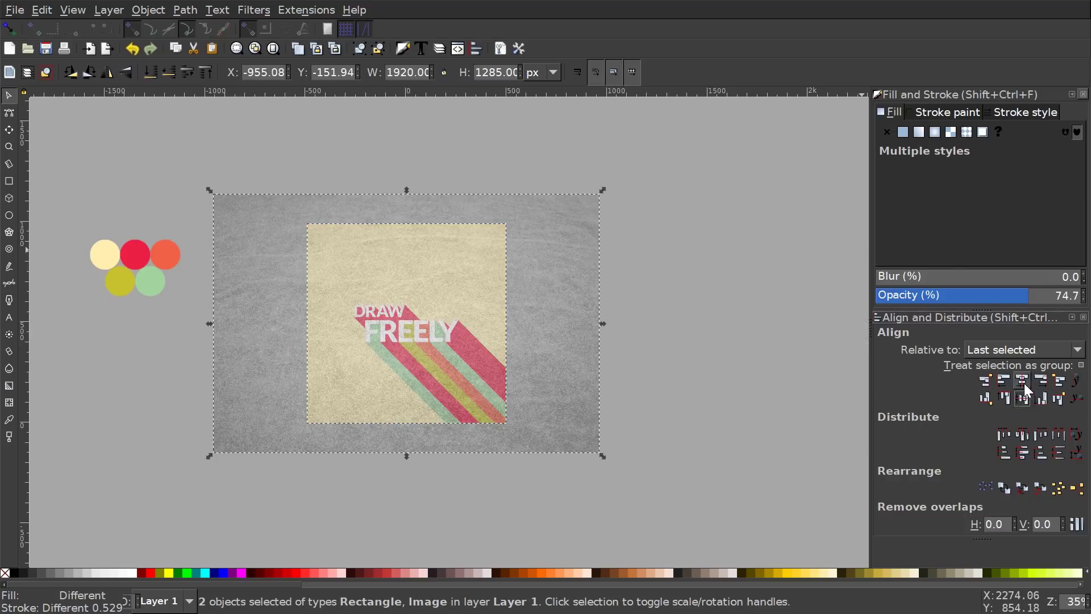
left_click(641, 295)
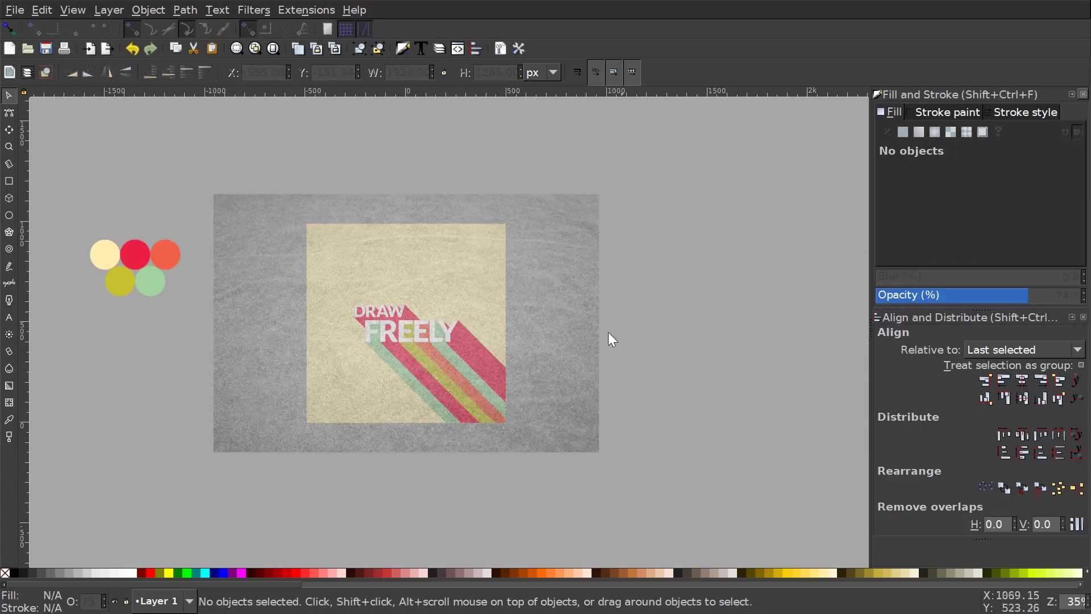
Scale the texture proportionally about its centre to about 1524 × 1020 px and move it off beside the design.
left_click(549, 239)
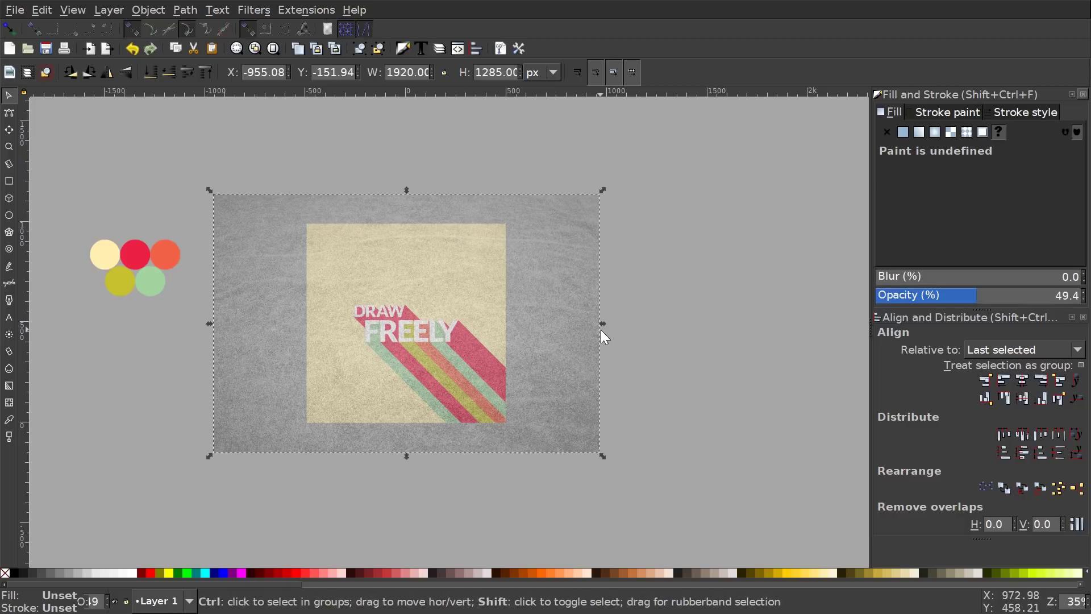
left_click_drag(603, 323, 564, 323)
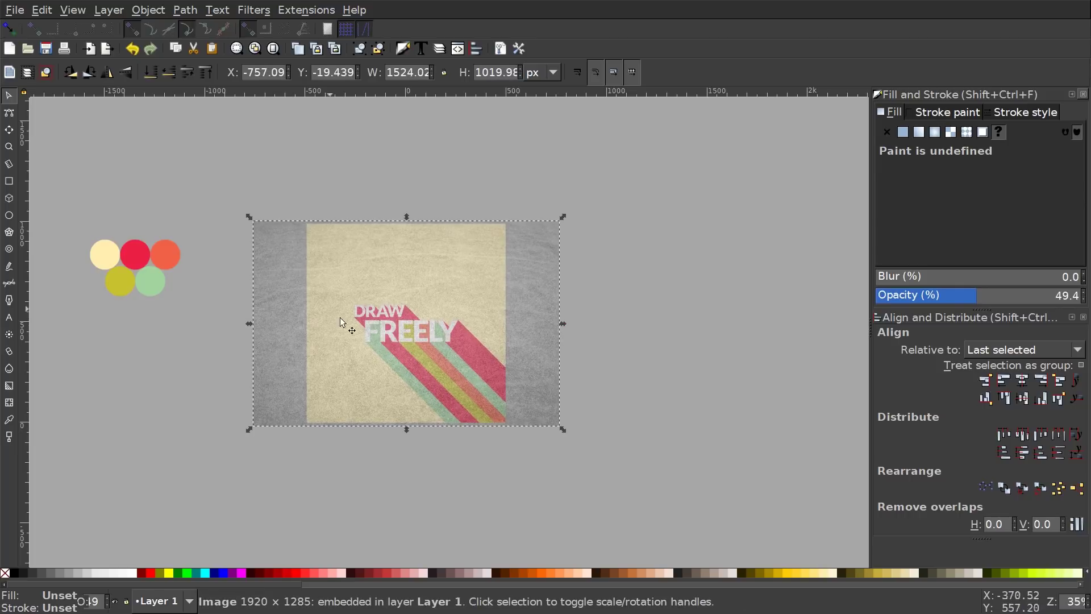
left_click_drag(260, 324, 651, 272)
left_click(690, 319)
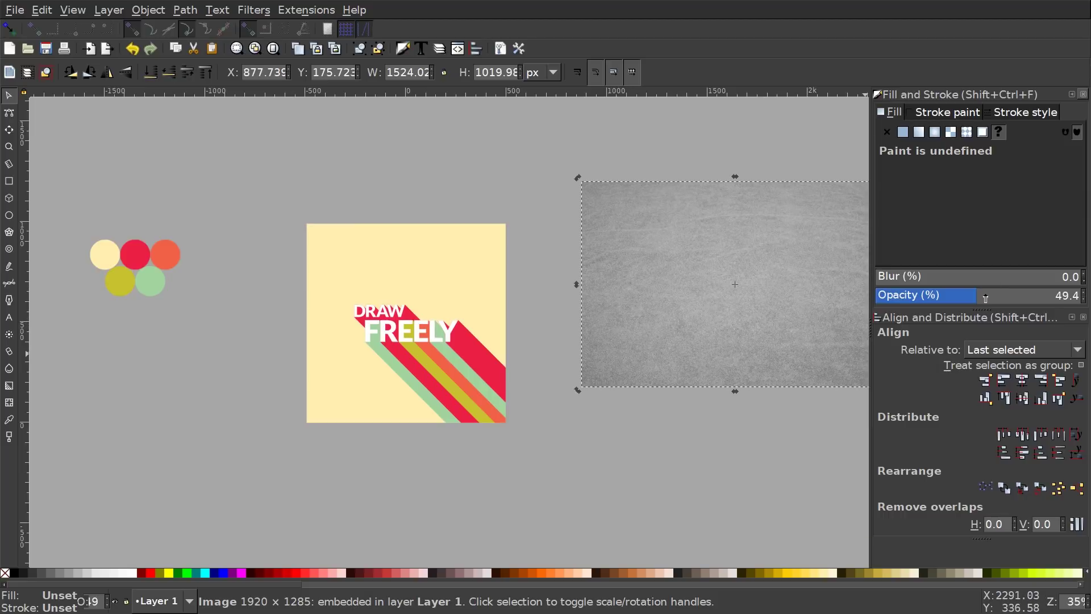
Move the texture image slightly farther from the design and duplicate it in place.
left_click_drag(717, 243, 744, 230)
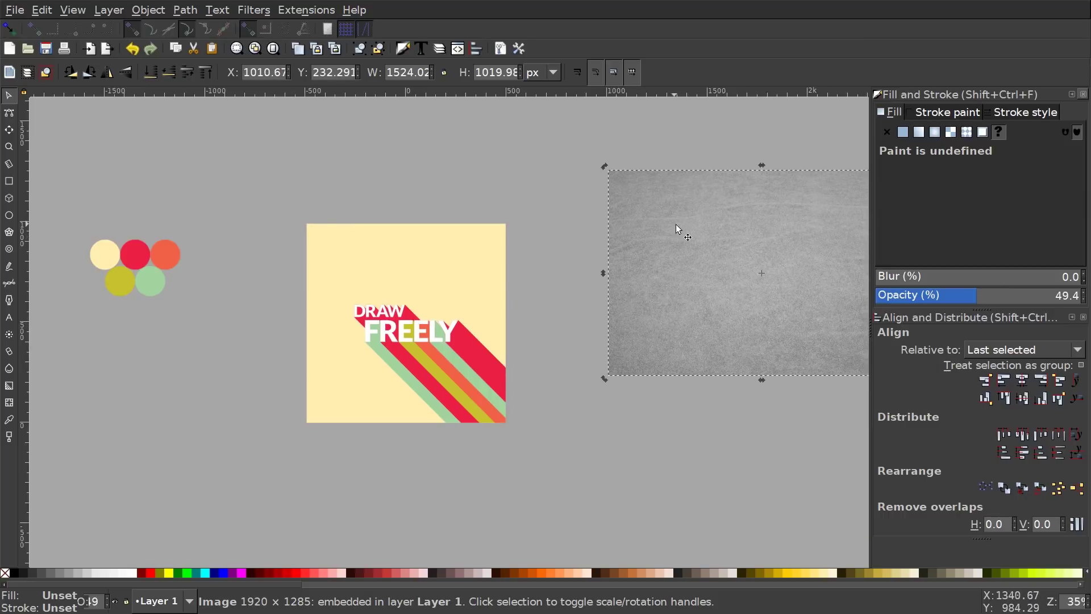
left_click_drag(674, 223, 681, 230)
right_click(719, 221)
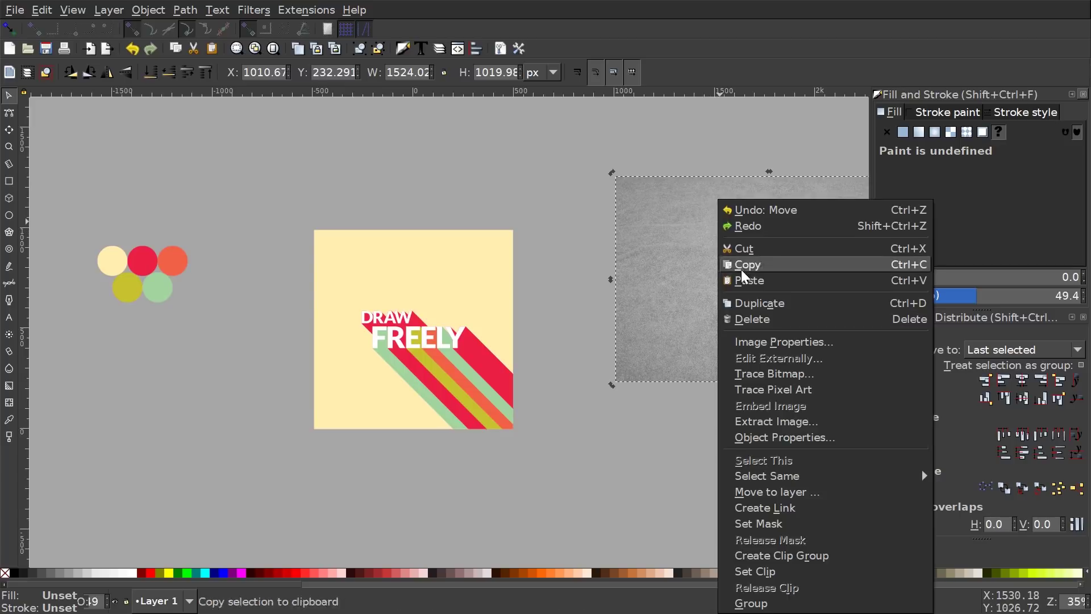
left_click(754, 298)
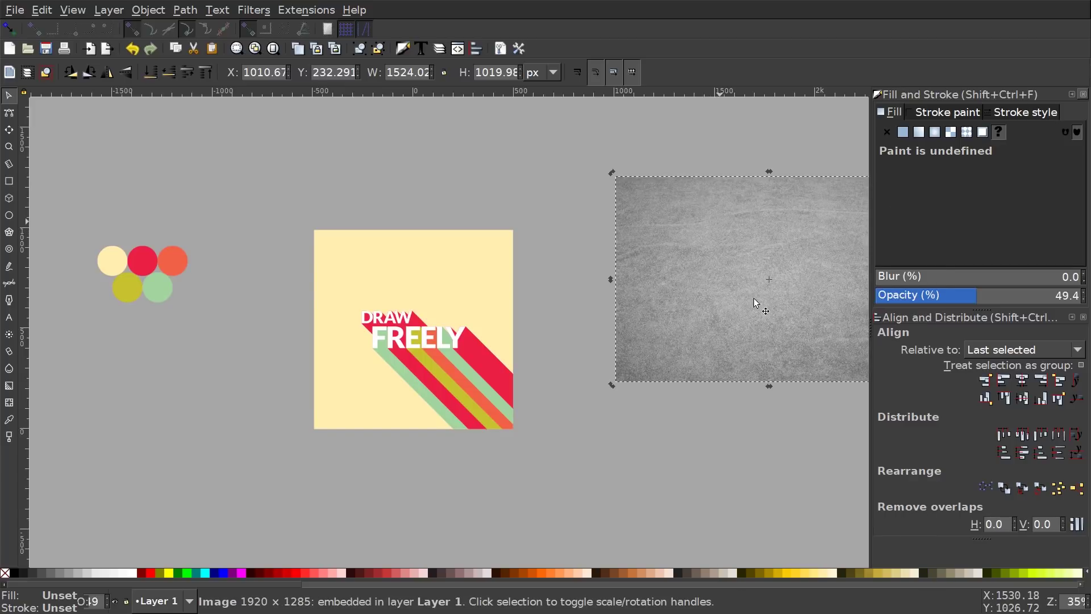
Centre the duplicated texture horizontally and vertically on the cream square.
left_click(373, 257, "shift")
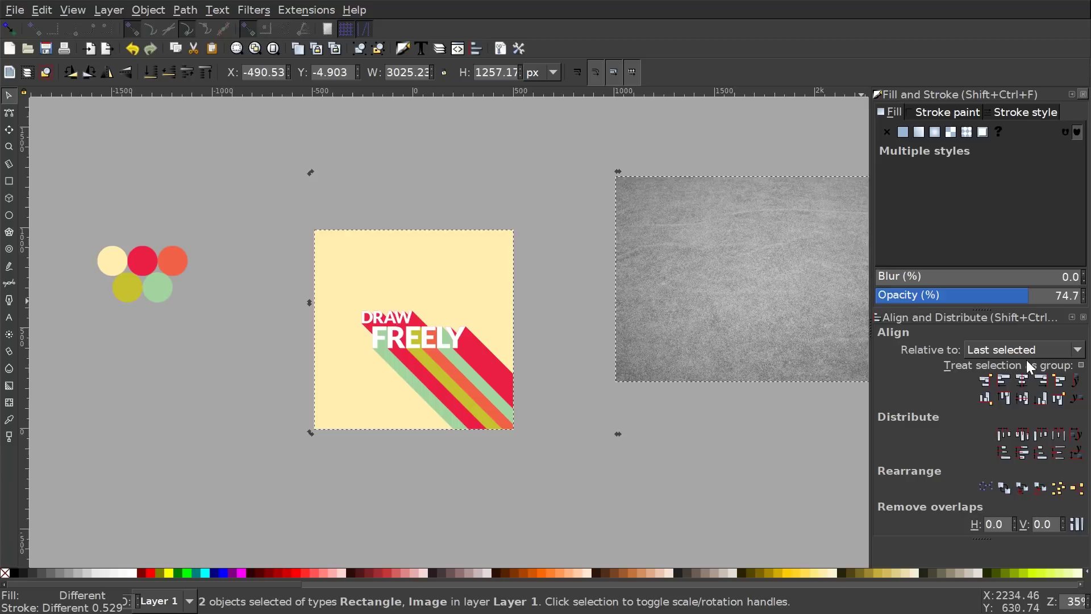
left_click(1023, 380)
left_click(1022, 398)
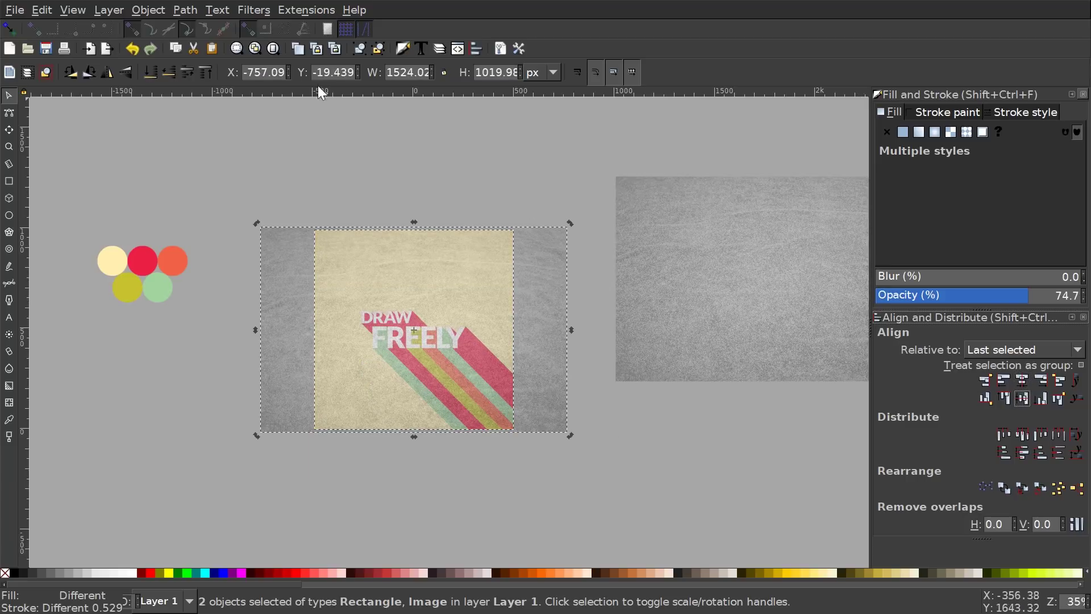
left_click(398, 114)
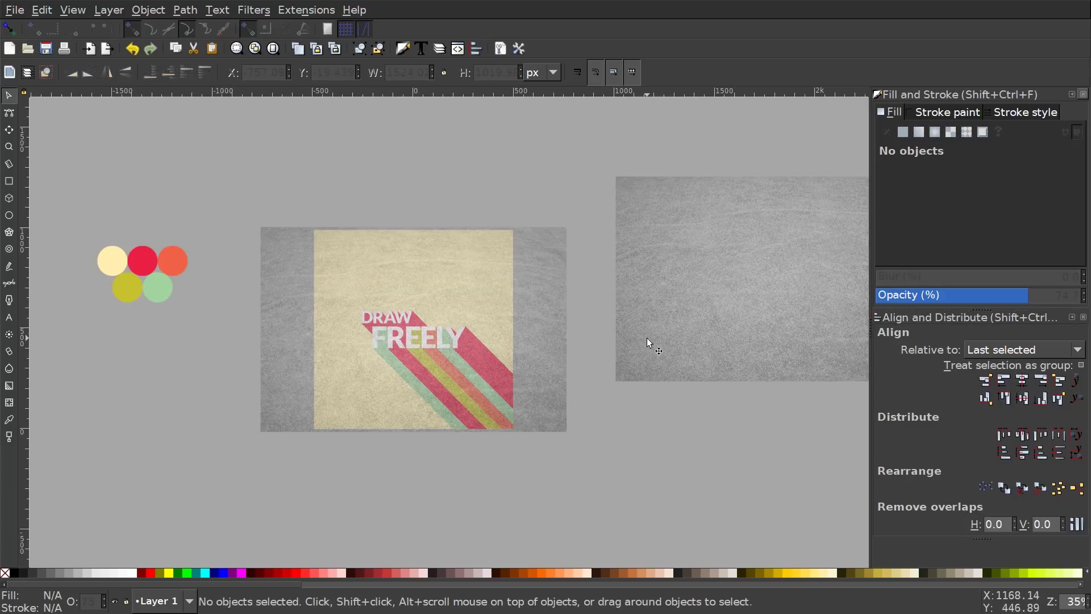
Set the centred texture and the lettering-and-shadow group to 100% opacity, and use the texture as a mask on the group.
left_click(358, 245)
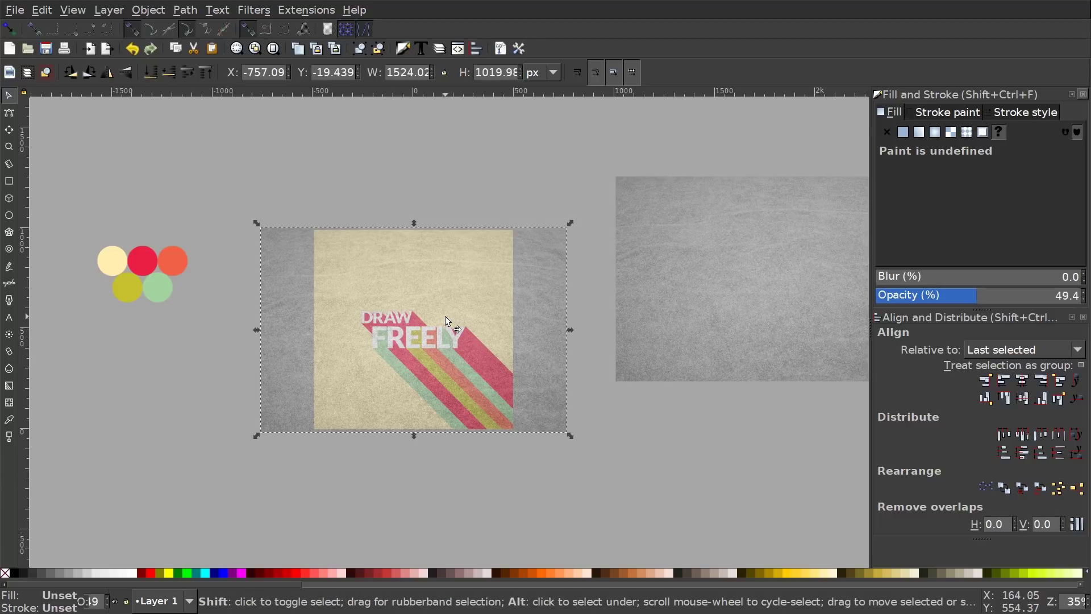
left_click(404, 343, "shift")
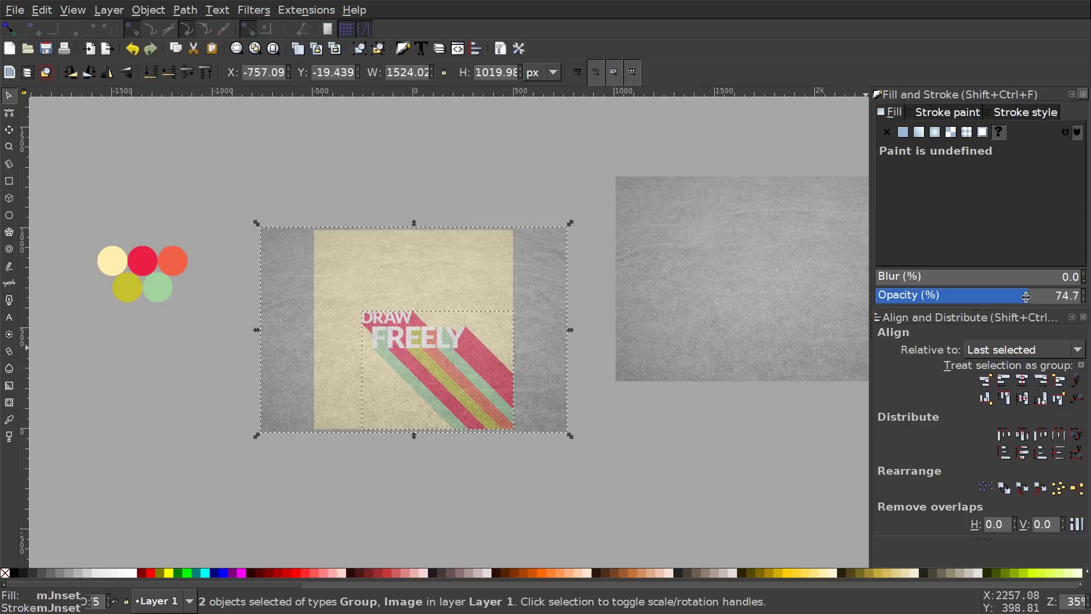
left_click_drag(1035, 300, 1083, 296)
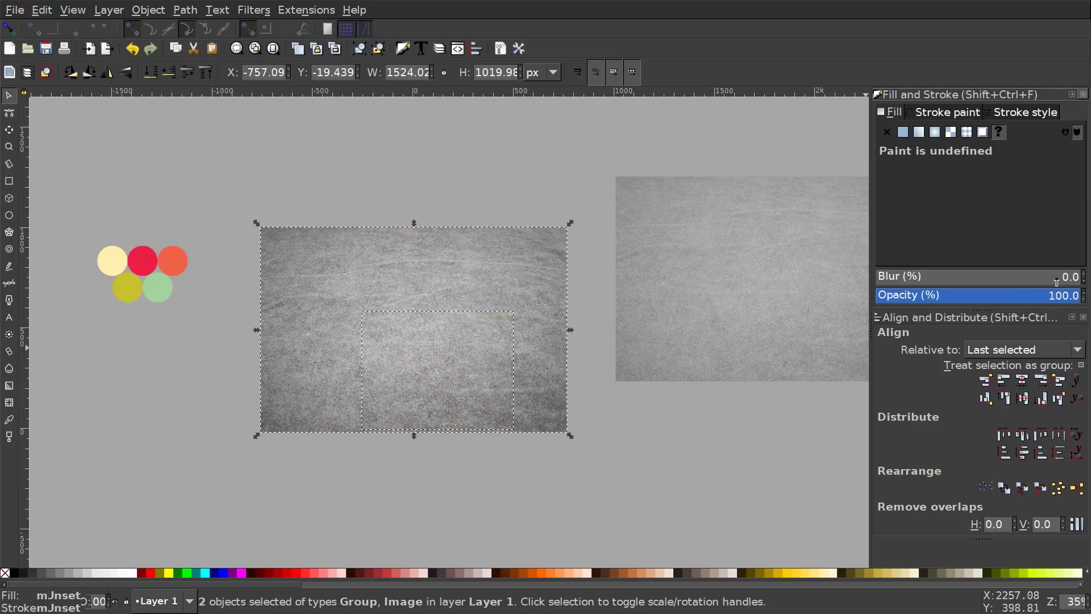
left_click(153, 12)
mouse_move(212, 192)
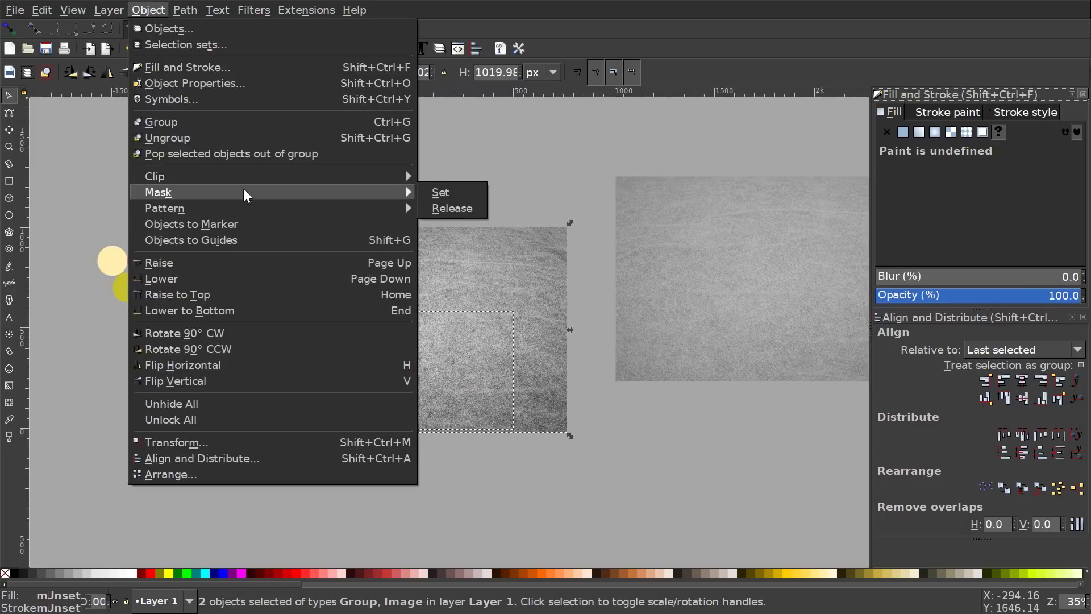
left_click(440, 192)
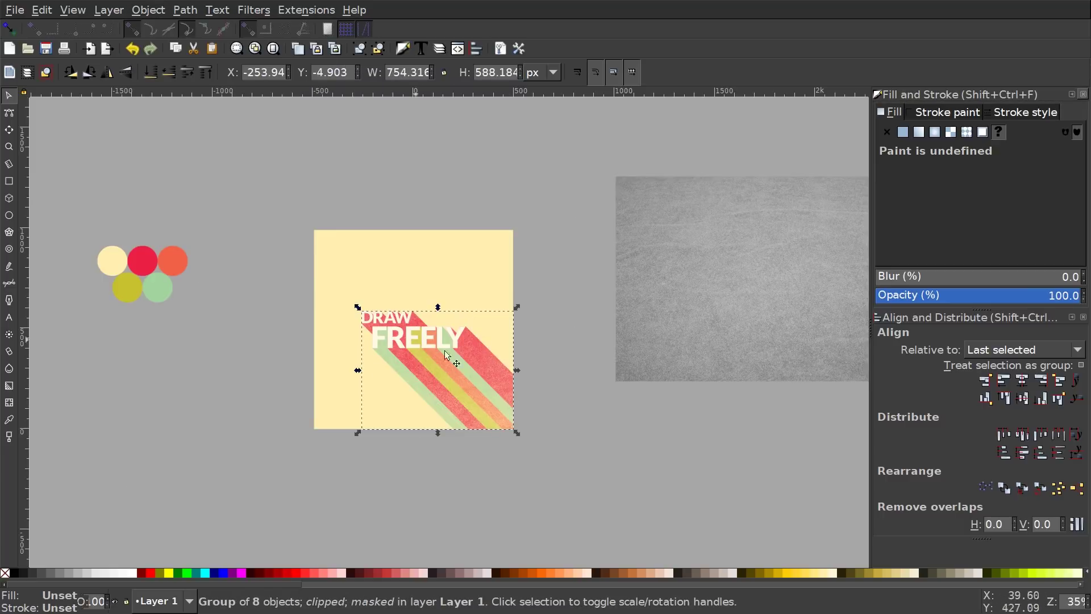
Duplicate the masked lettering-and-shadow group in place.
scroll(468, 358, "up", 3)
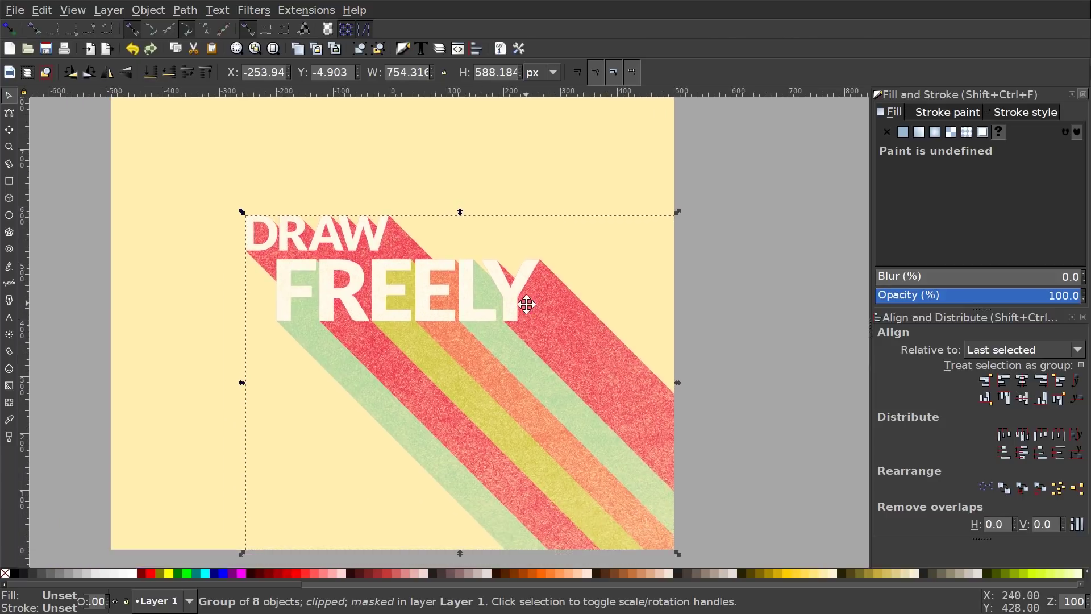
left_click_drag(416, 310, 422, 330)
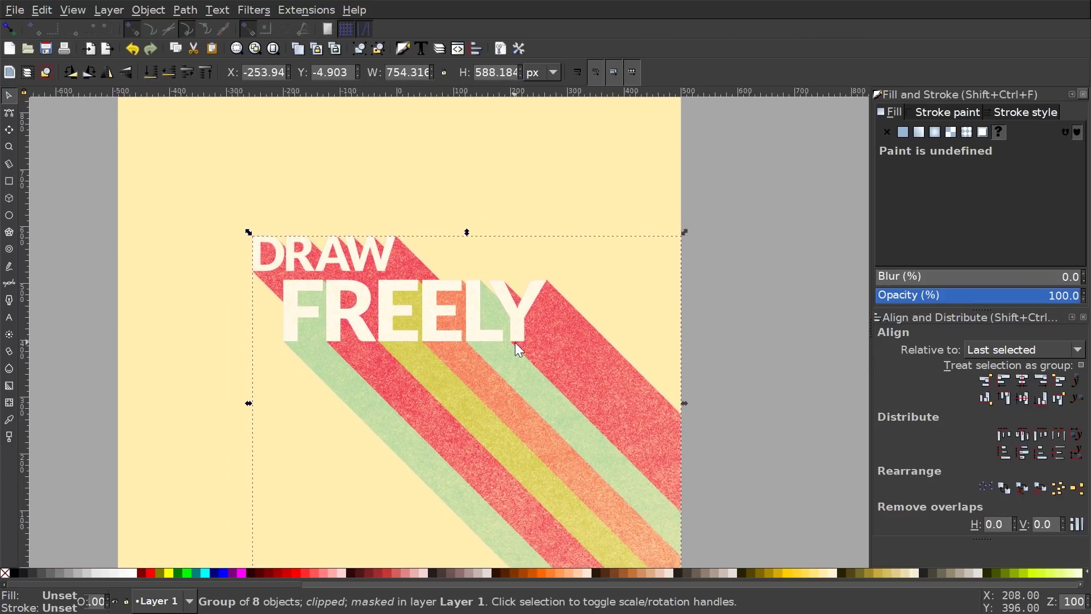
left_click_drag(526, 335, 530, 340)
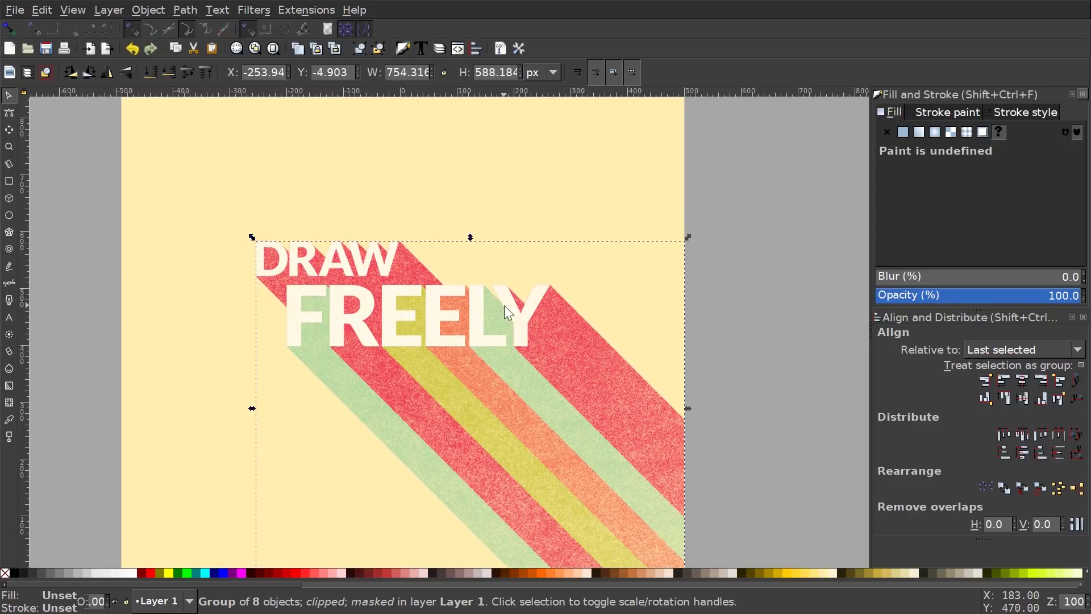
scroll(426, 289, "down", 2)
right_click(451, 255)
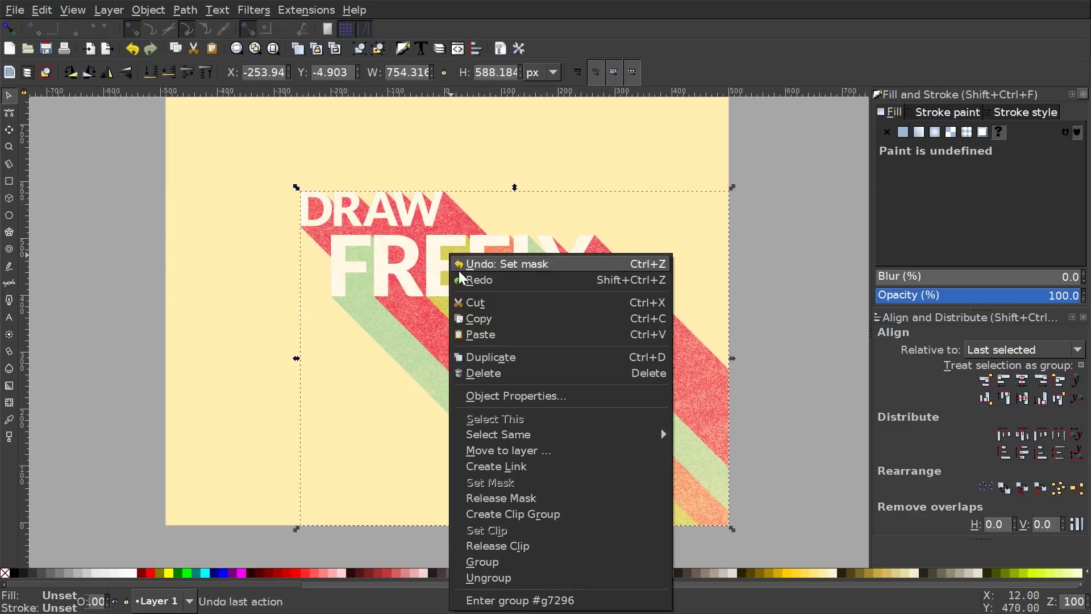
left_click(480, 351)
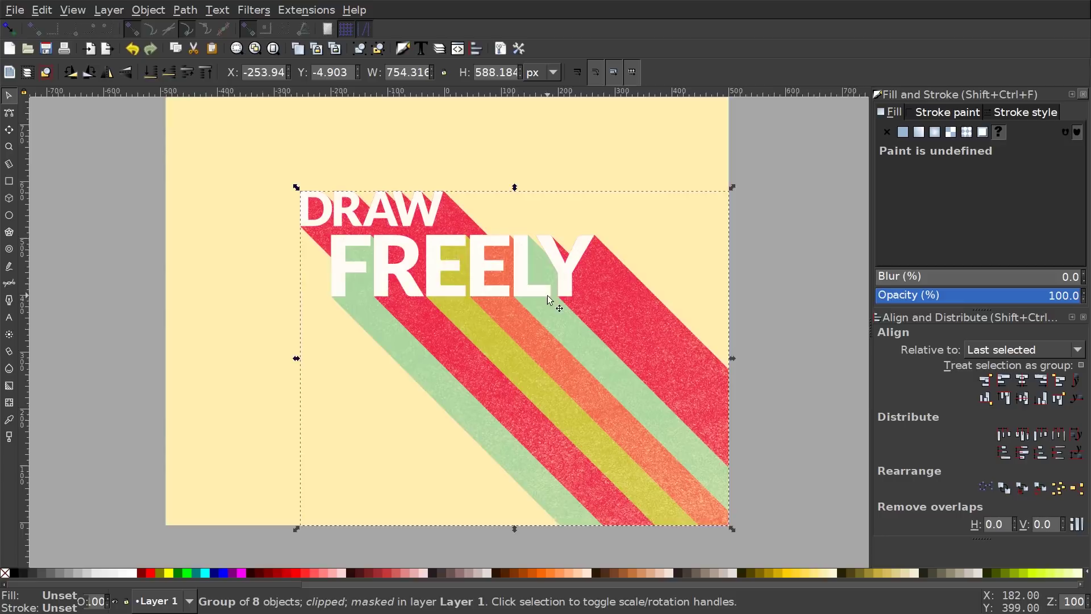
Set the duplicated lettering-and-shadow group's opacity to 53.6% and deselect it.
scroll(555, 303, "up", 3)
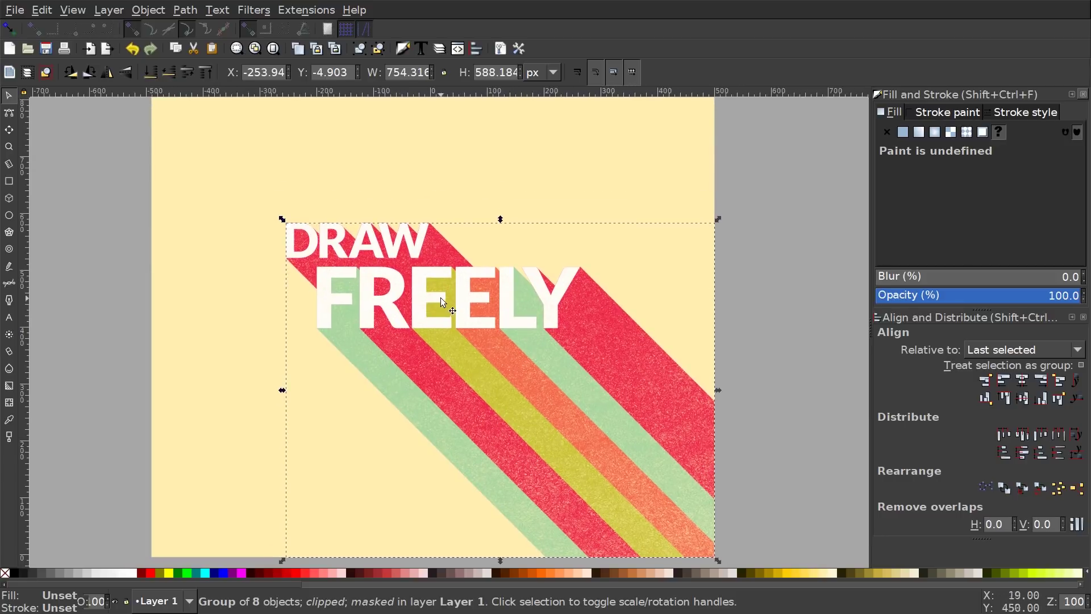
left_click_drag(441, 299, 442, 298)
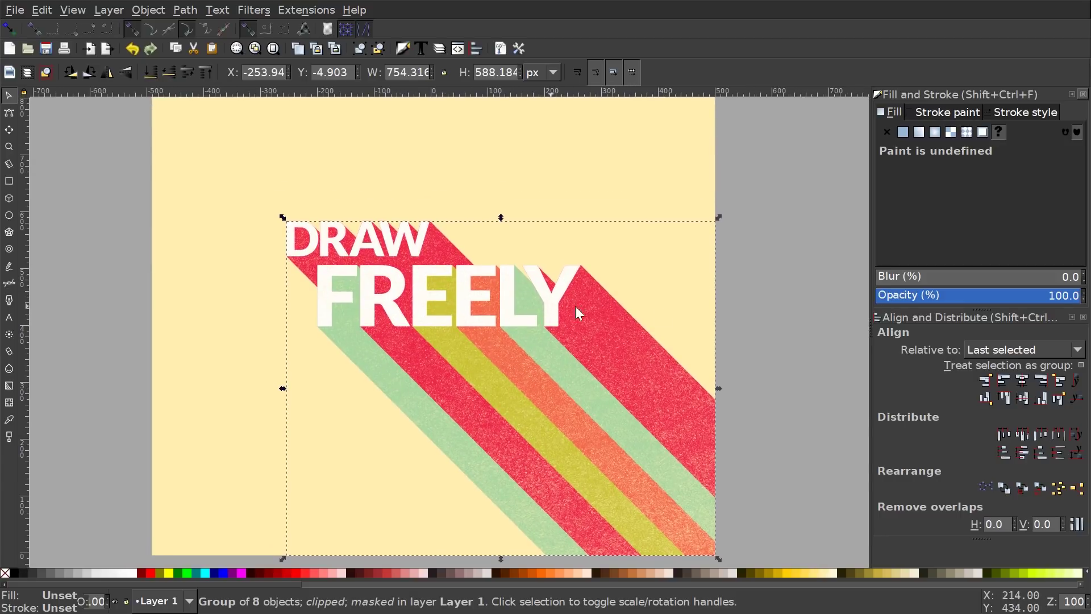
scroll(521, 292, "up", 1)
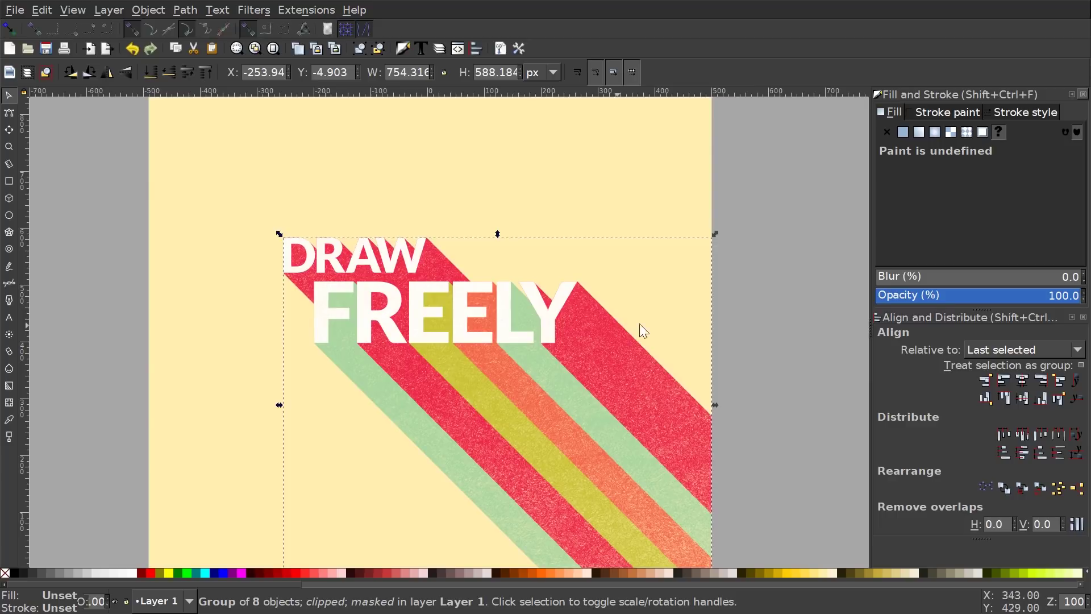
left_click(976, 295)
left_click(967, 300)
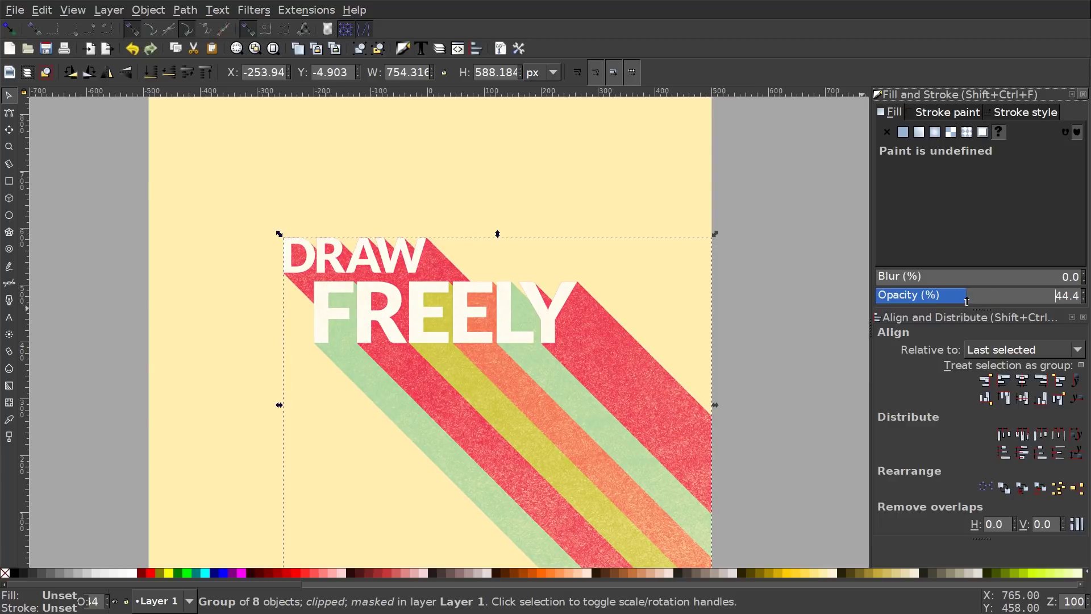
left_click_drag(966, 301, 983, 320)
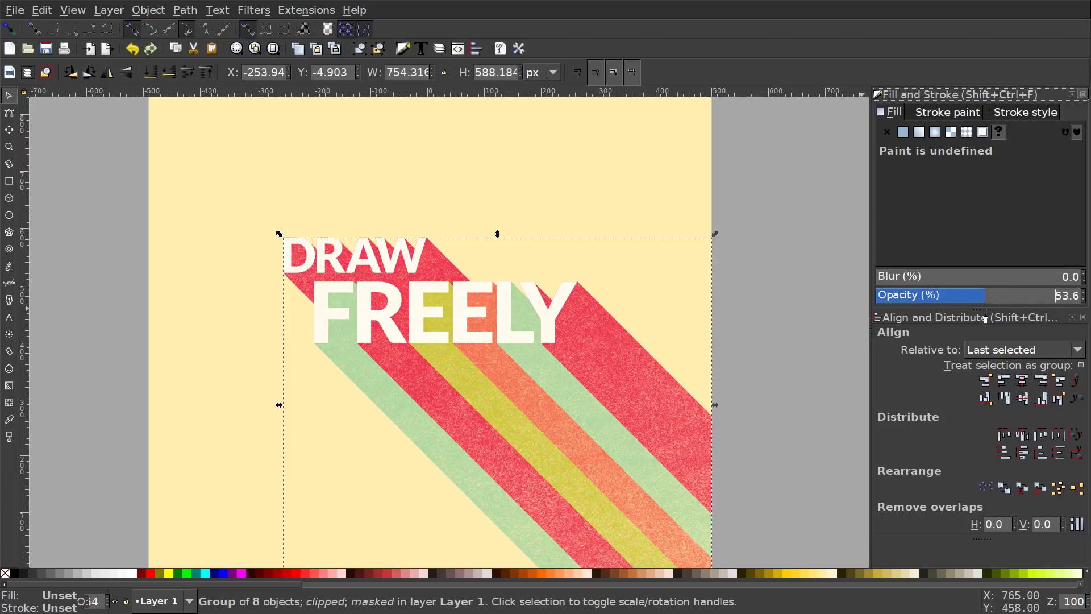
left_click_drag(636, 319, 621, 337)
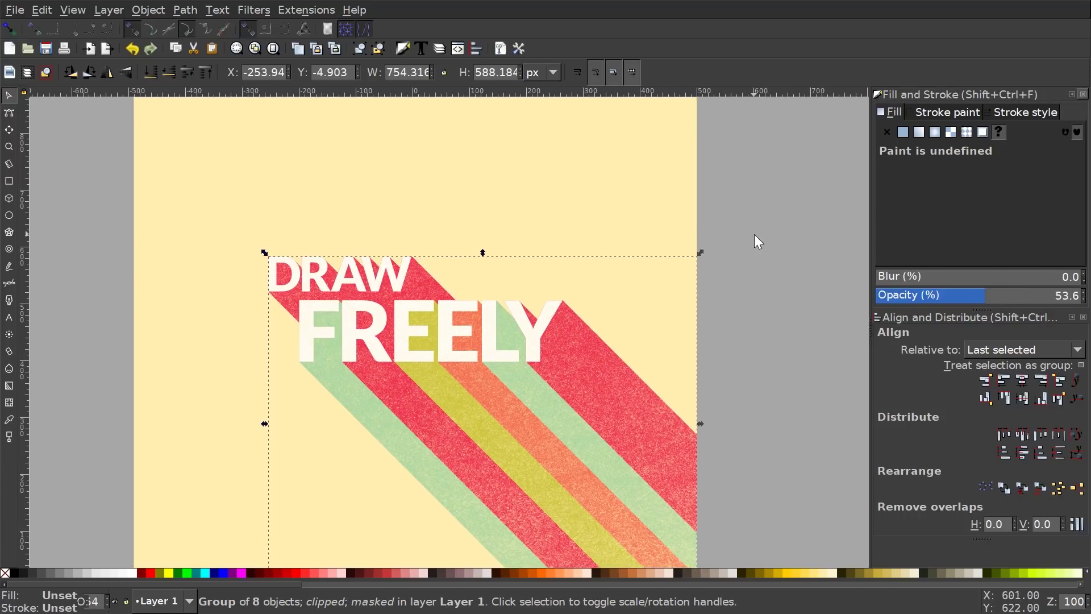
left_click(755, 234)
Examine the masked texture on the DRAW FREELY lettering and its shadows, both close up and against the whole square.
left_click_drag(695, 211, 658, 265)
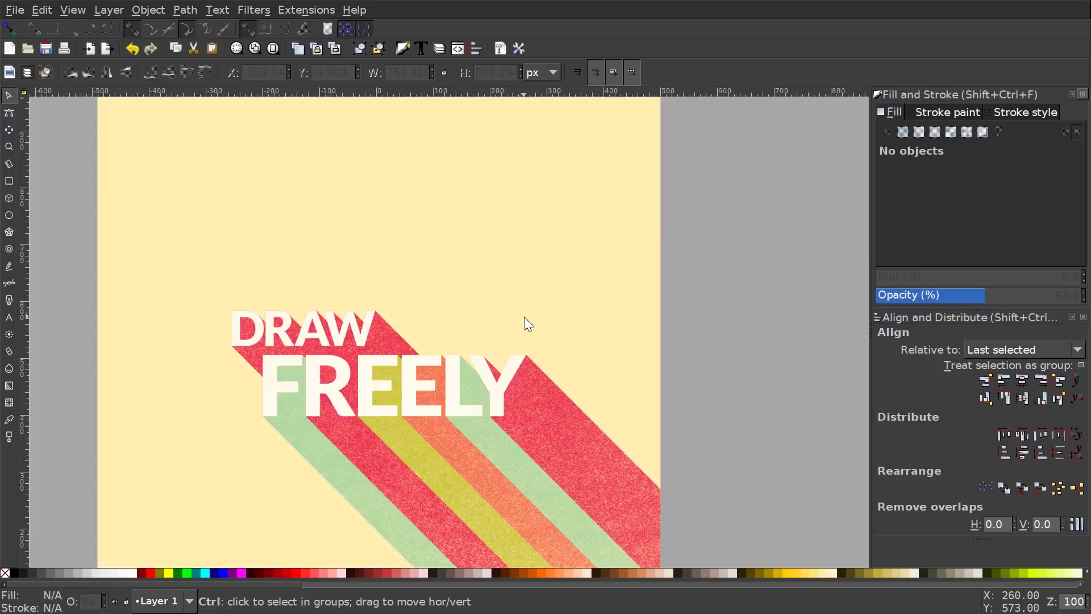
scroll(524, 316, "down", 2)
left_click_drag(517, 313, 486, 313)
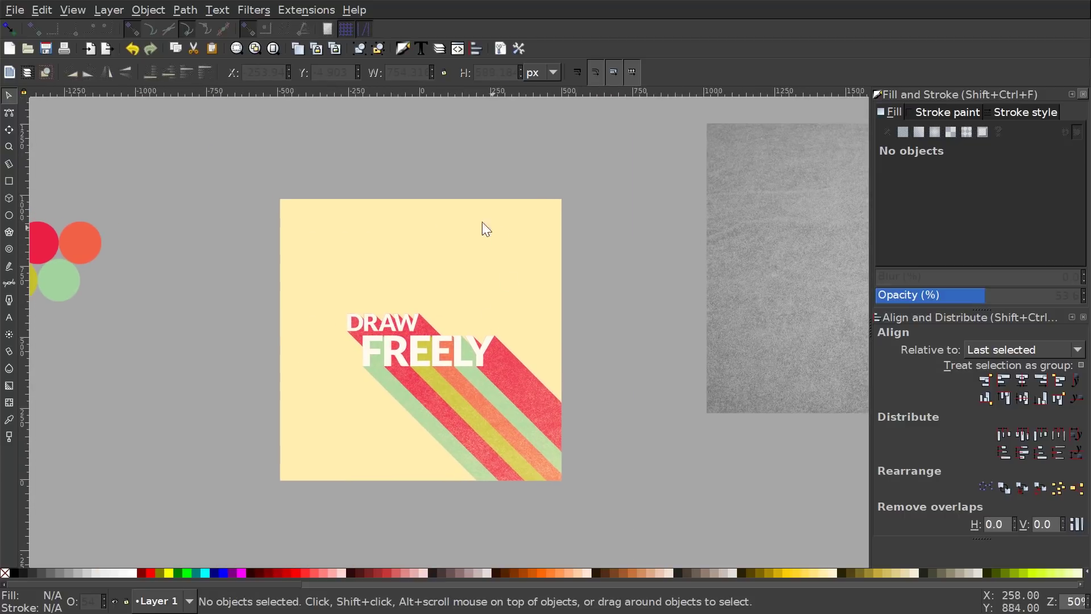
scroll(458, 307, "left", 2)
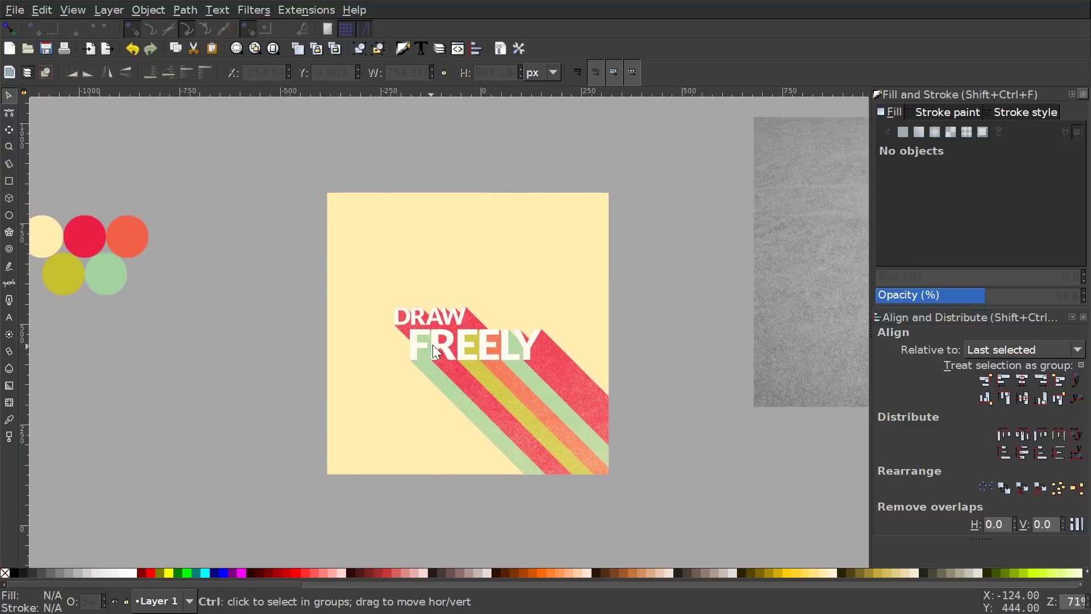
scroll(431, 348, "up", 2, "ctrl")
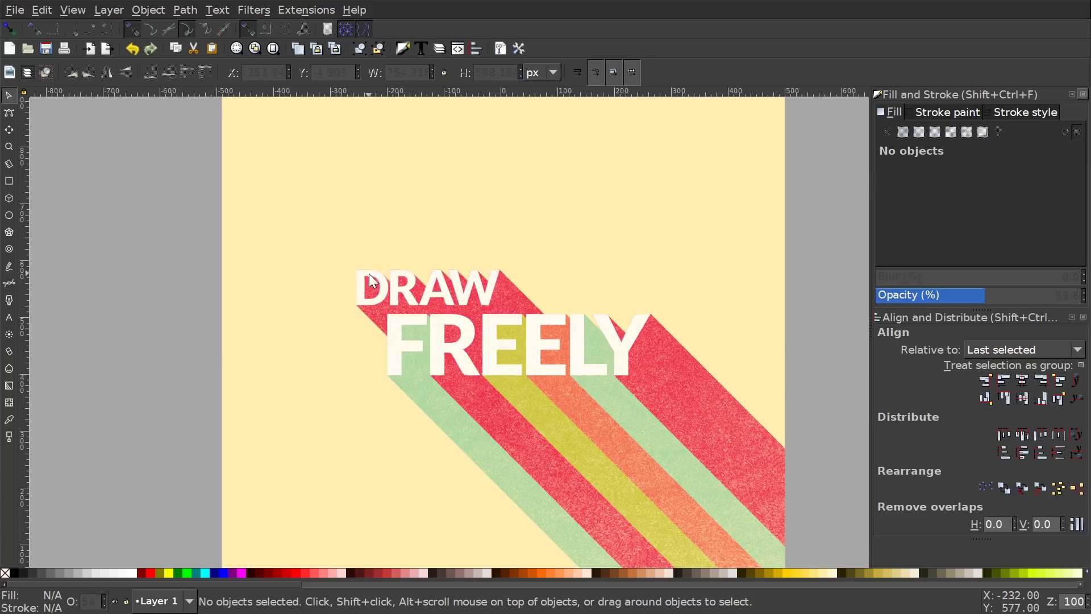
scroll(516, 228, "down", 3, "ctrl")
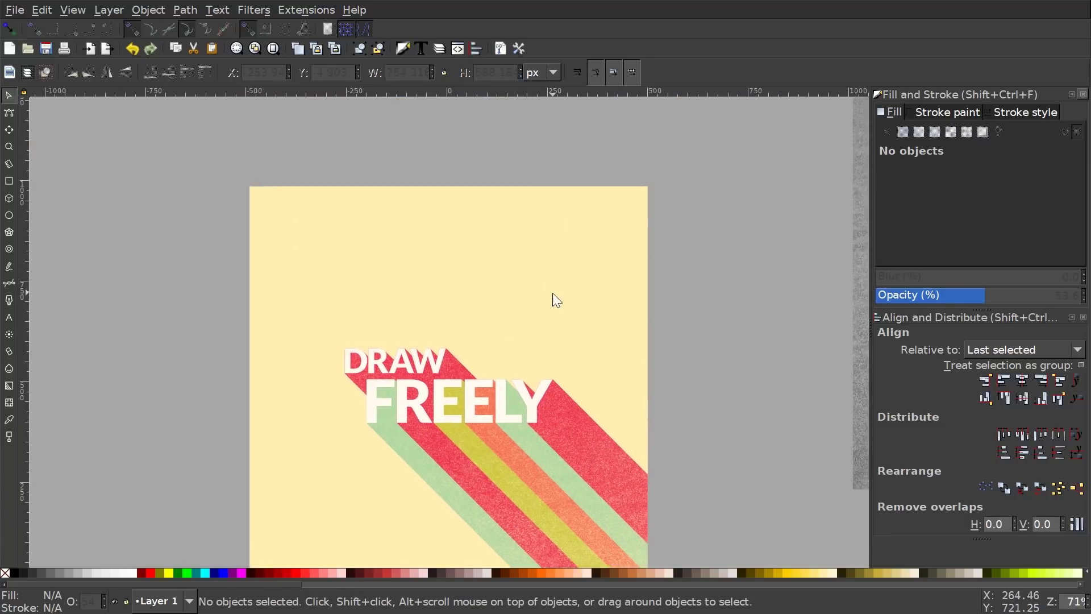
scroll(547, 299, "right", 2)
scroll(528, 287, "down", 1)
Duplicate the cream background square in place.
left_click(507, 228)
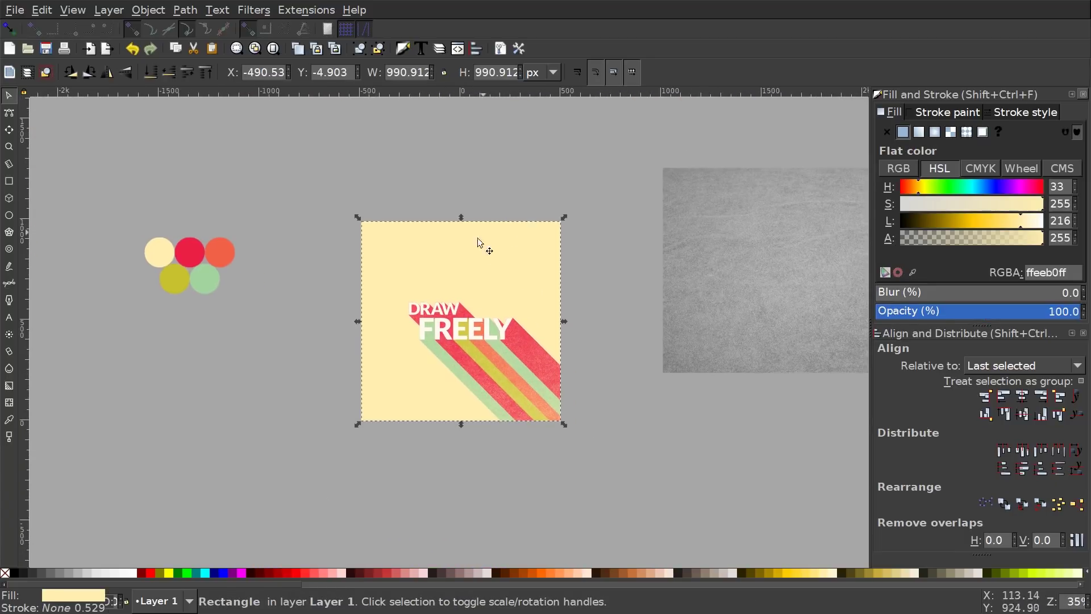
right_click(449, 227)
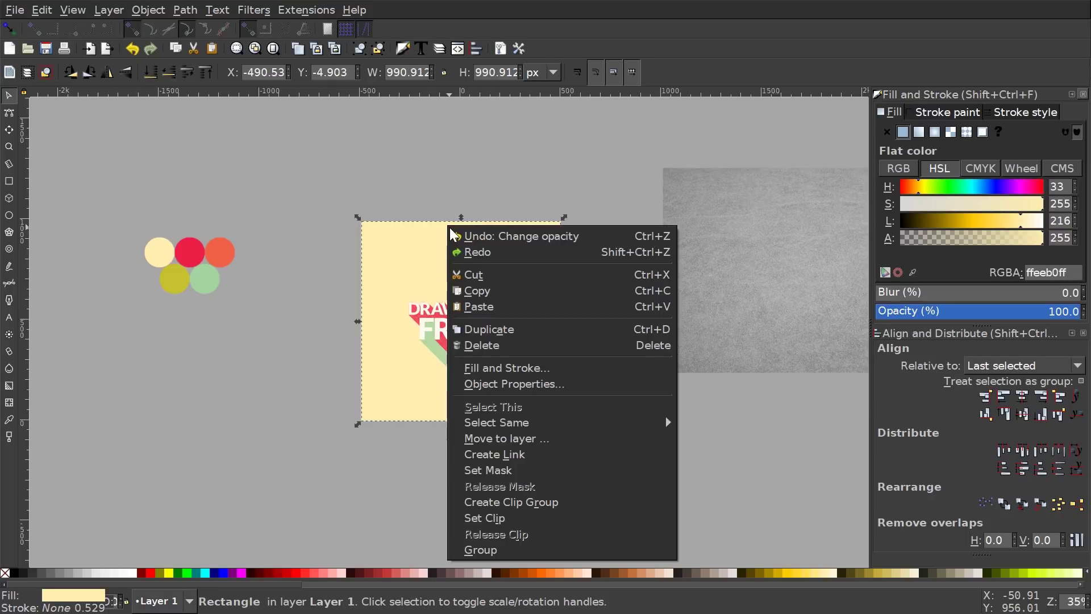
left_click(503, 323)
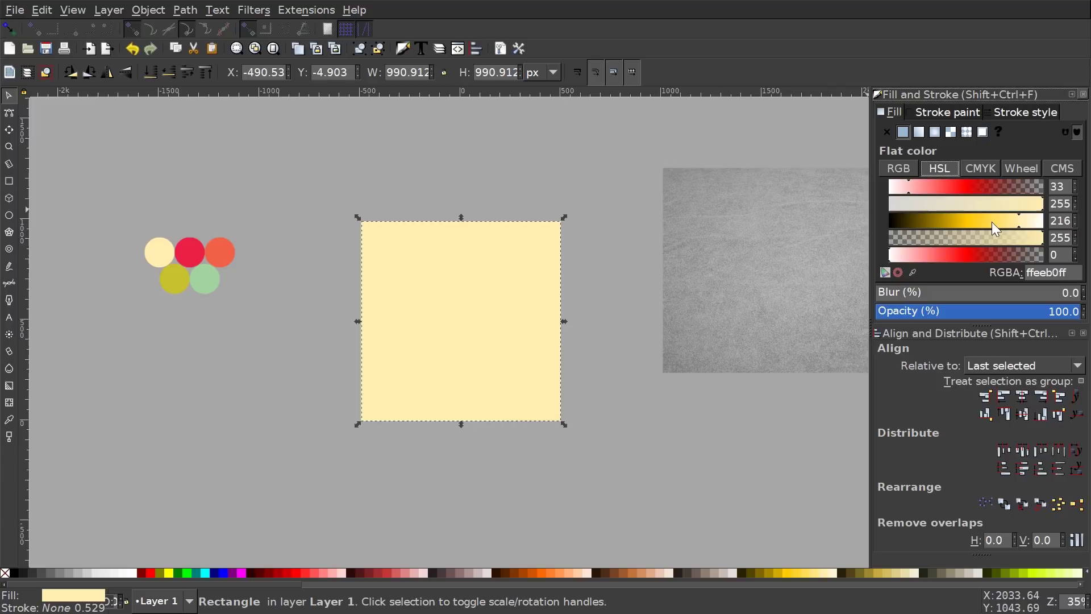
Recolour the duplicated square to the darker tan a18f51 and lower it beneath all other objects.
left_click_drag(957, 218, 939, 201)
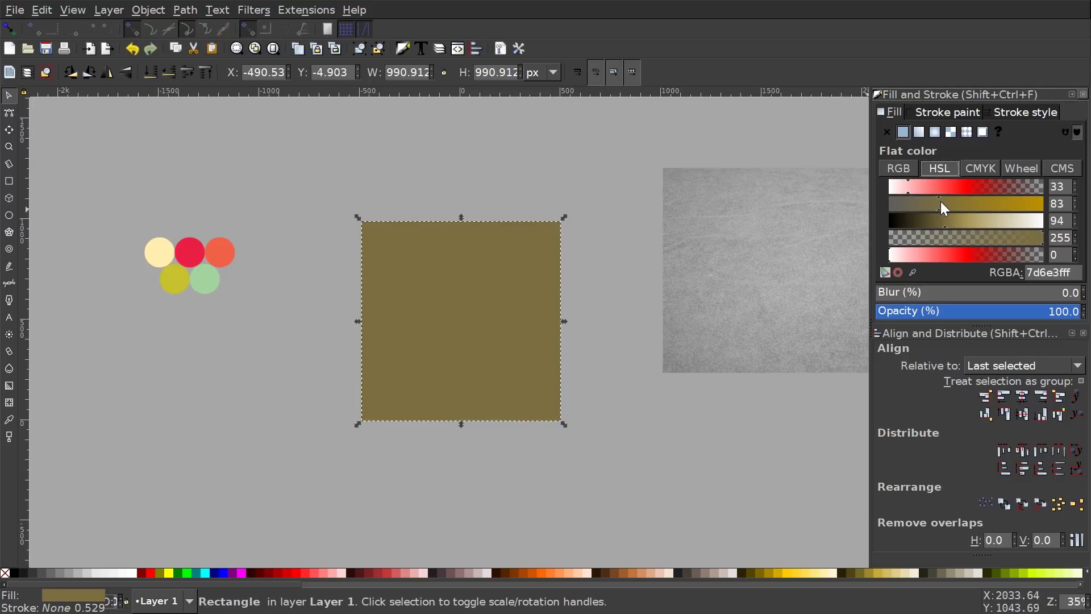
left_click(949, 220)
left_click(962, 222)
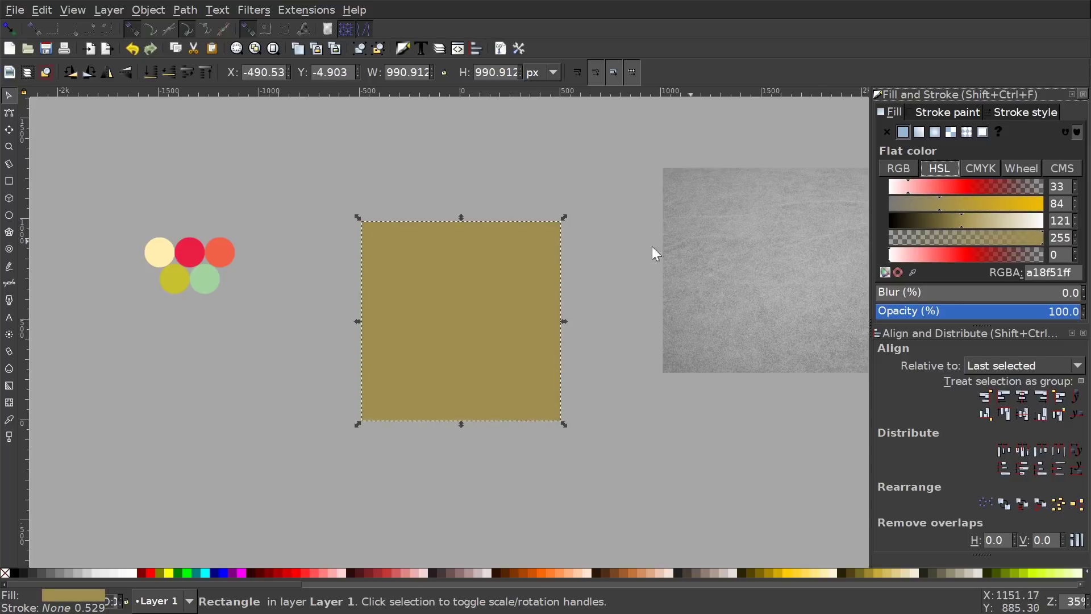
scroll(749, 238, "up", 1)
left_click(145, 75)
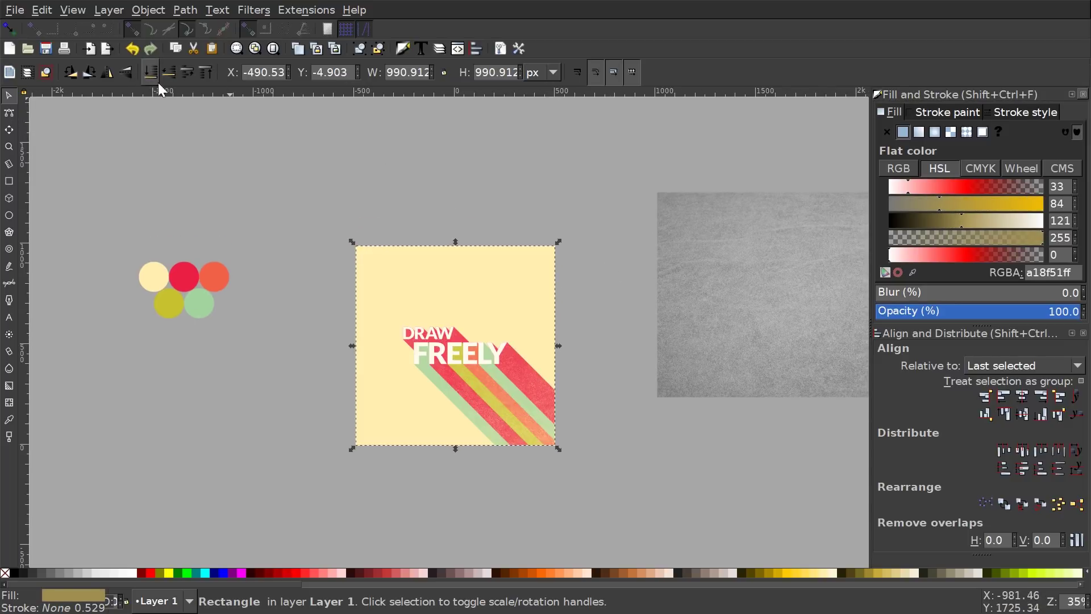
Centre the remaining texture image horizontally and vertically on the cream square and set both objects to 100% opacity.
left_click(776, 294)
mouse_move(775, 294)
left_mouse_down()
mouse_move(451, 347)
mouse_move(784, 322)
mouse_move(752, 261)
left_mouse_up()
key("shift")
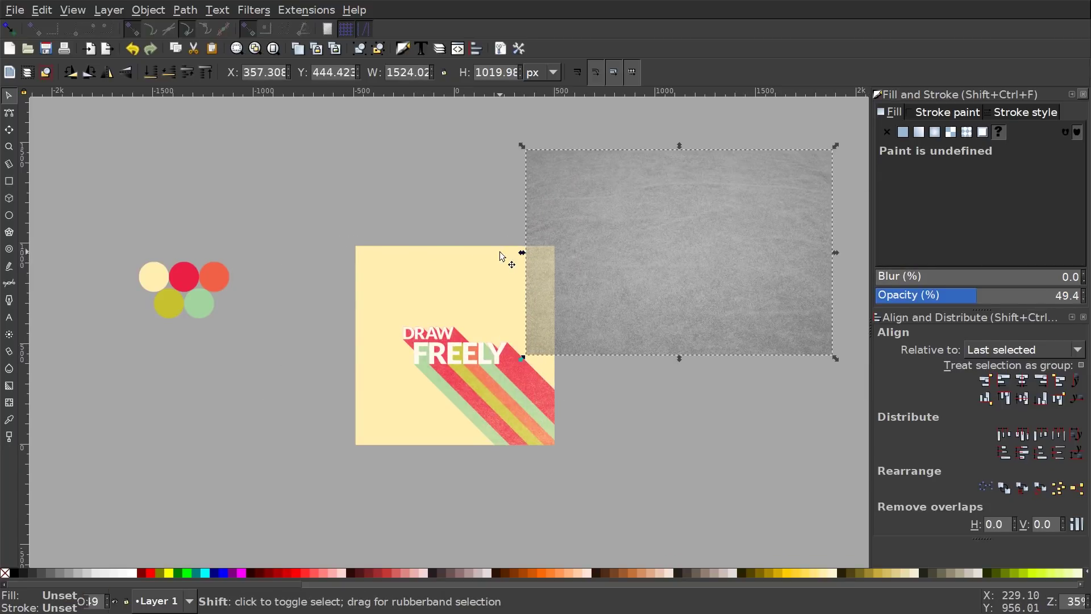
left_click(417, 268, "shift")
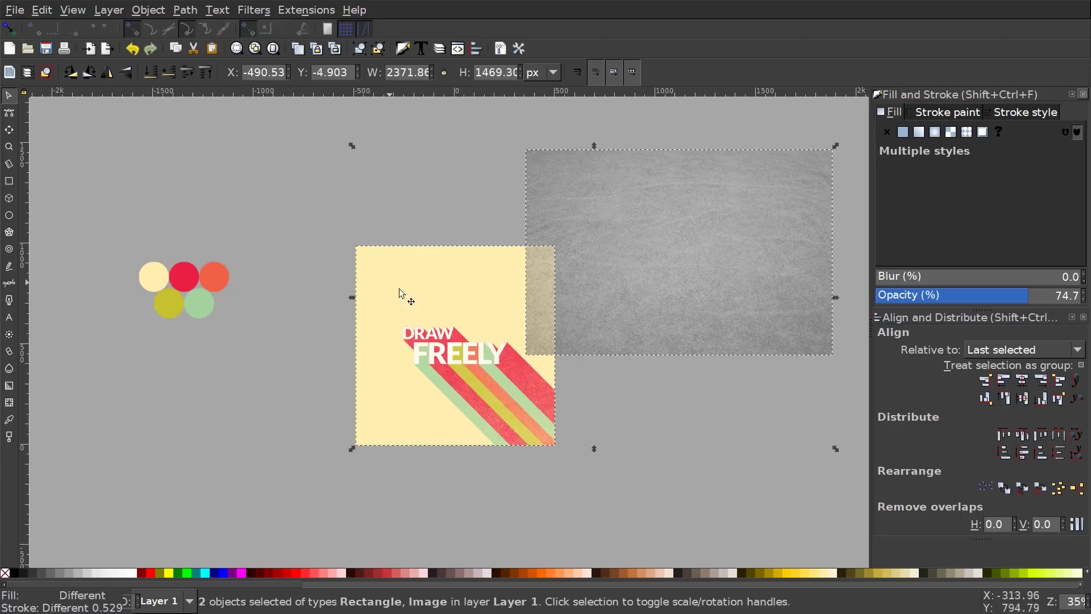
left_click(1023, 379)
left_click(1022, 398)
left_click_drag(1032, 300, 1083, 297)
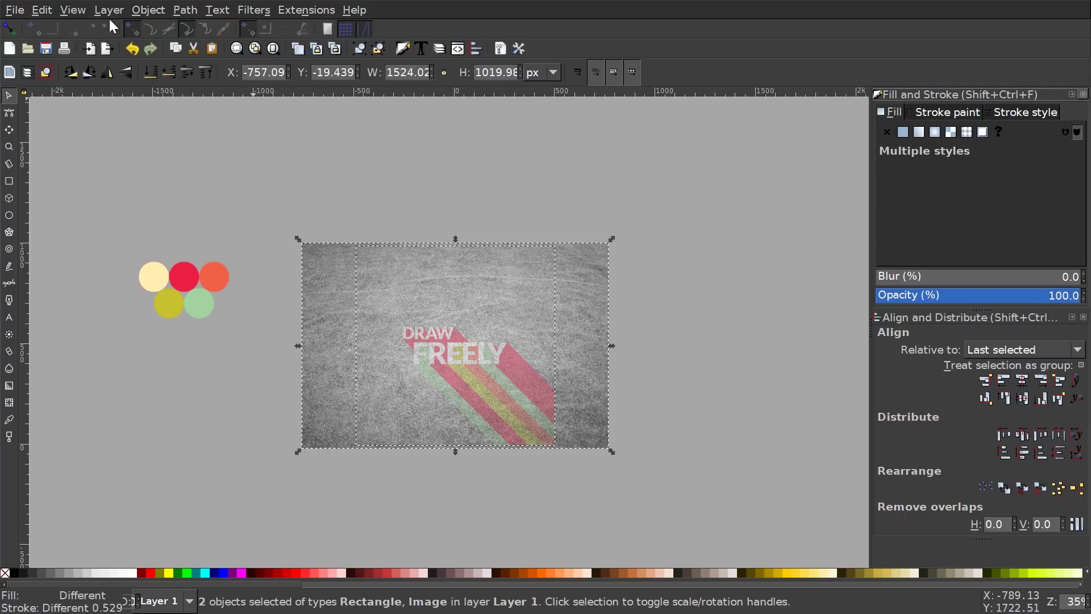
Mask the cream background square with the texture image centred over it.
left_click(148, 10)
mouse_move(206, 192)
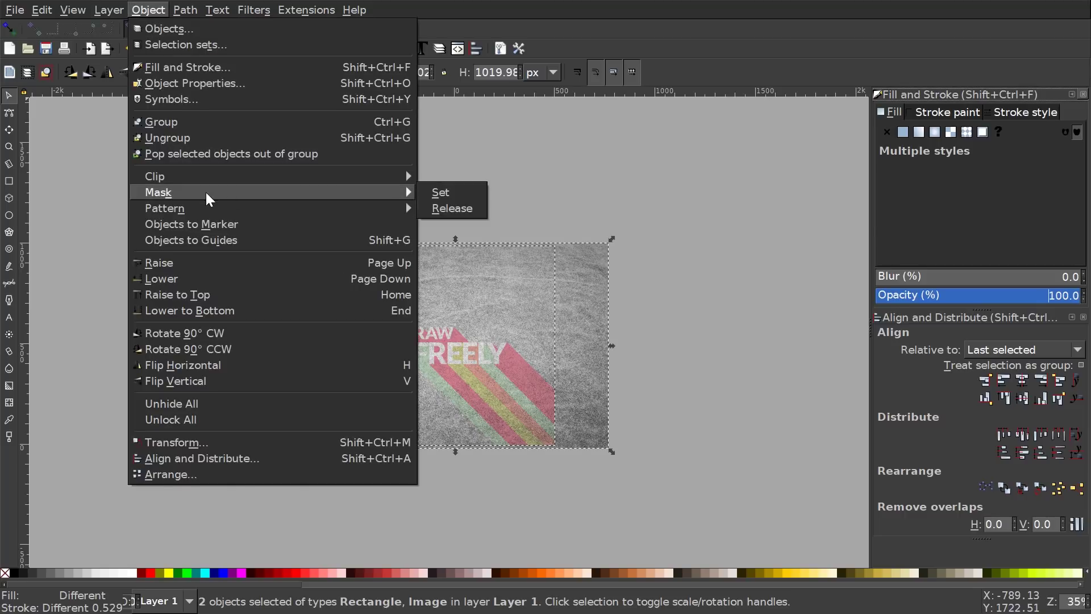
left_click(477, 195)
scroll(659, 408, "left", 1)
left_click(681, 379)
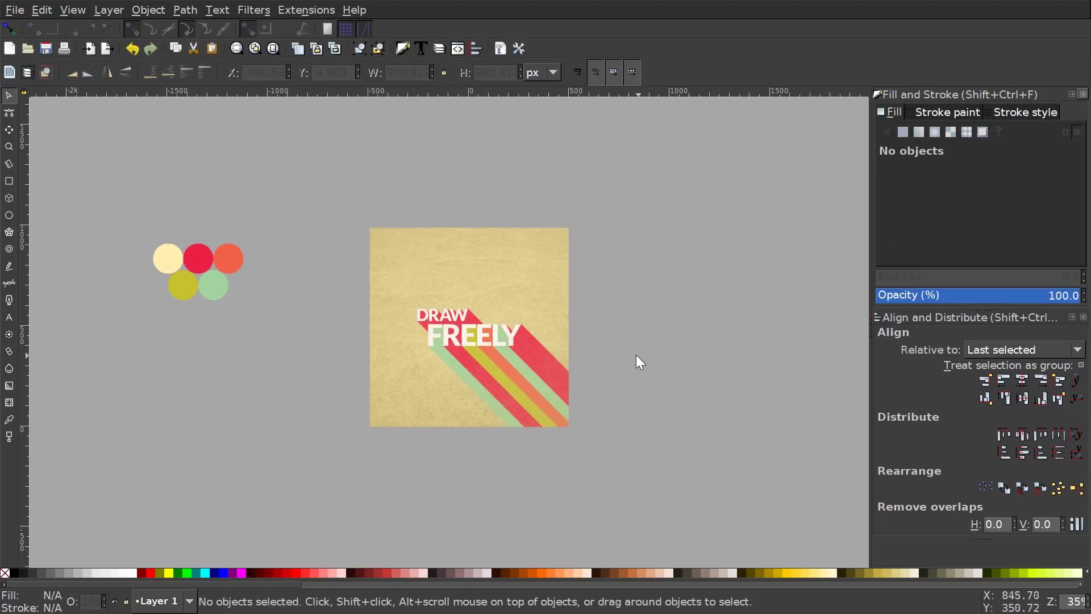
key("1")
scroll(456, 370, "down", 1)
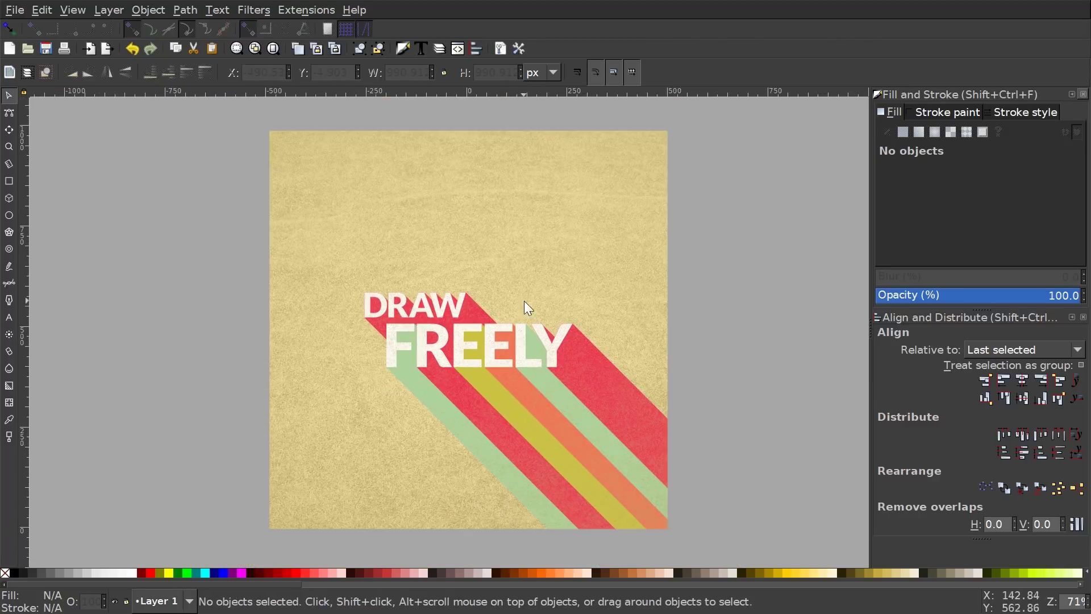
Move the masked cream square aside to reveal the tan square beneath, and undo the move.
left_click(370, 210)
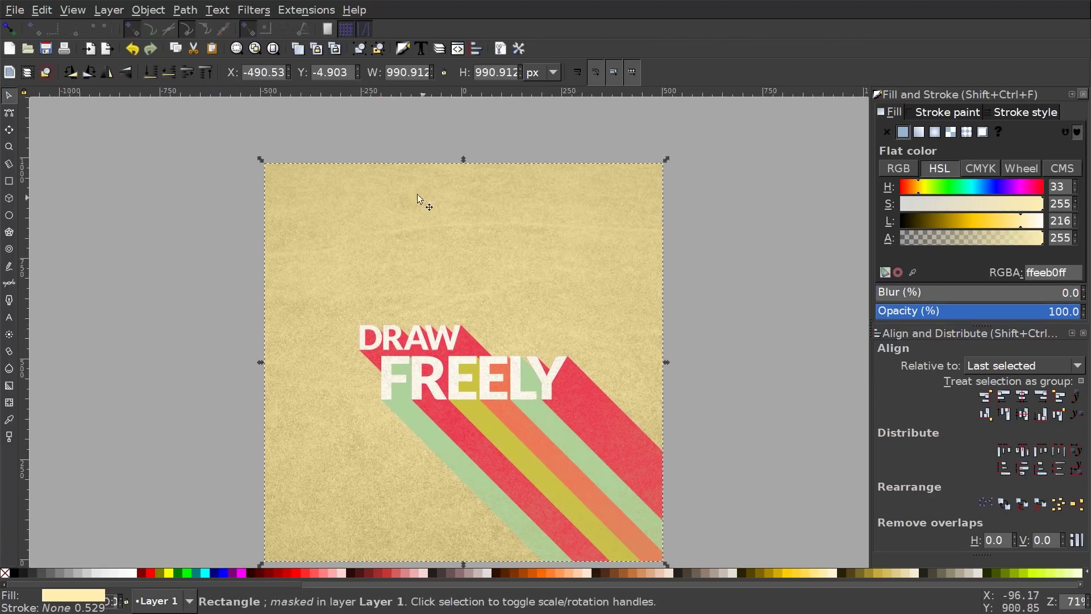
left_click_drag(439, 275, 695, 242)
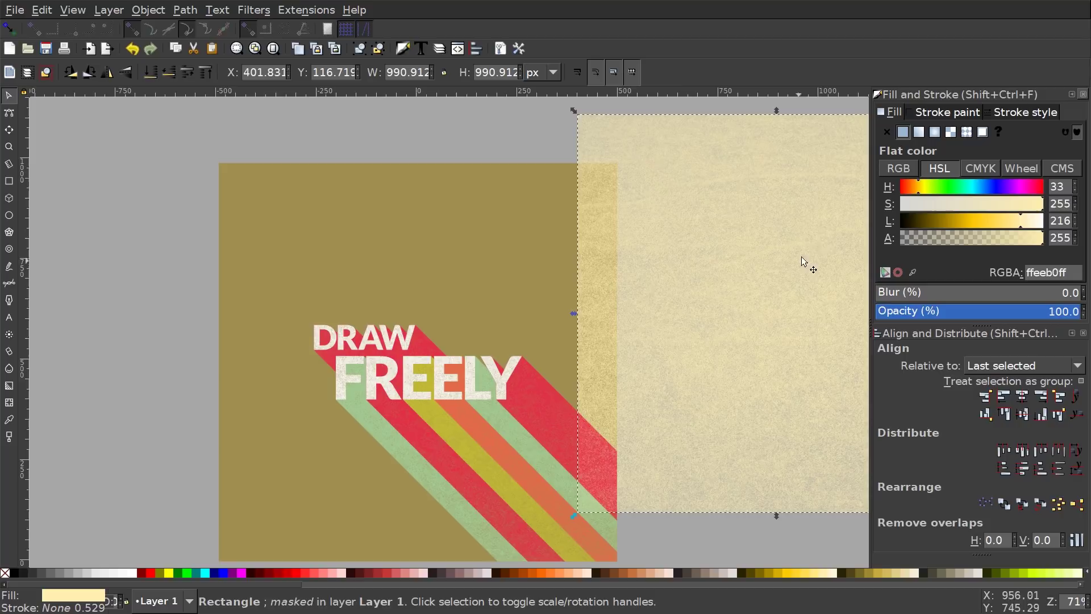
left_click_drag(997, 221, 946, 223)
key("ctrl+z")
key("ctrl+z")
key("ctrl+z")
scroll(379, 383, "down", 1)
left_click_drag(279, 260, 364, 272)
key("ctrl+z")
left_click(709, 312)
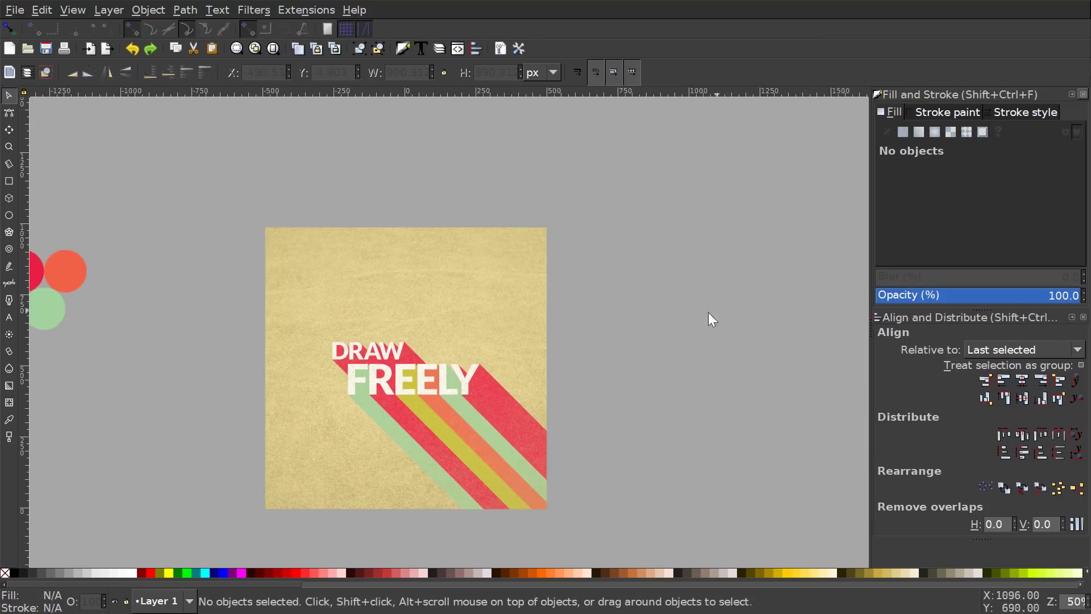
Select the tan a18f51 square beneath the masked cream square and lighten its fill to soften the background texture.
left_click(345, 296)
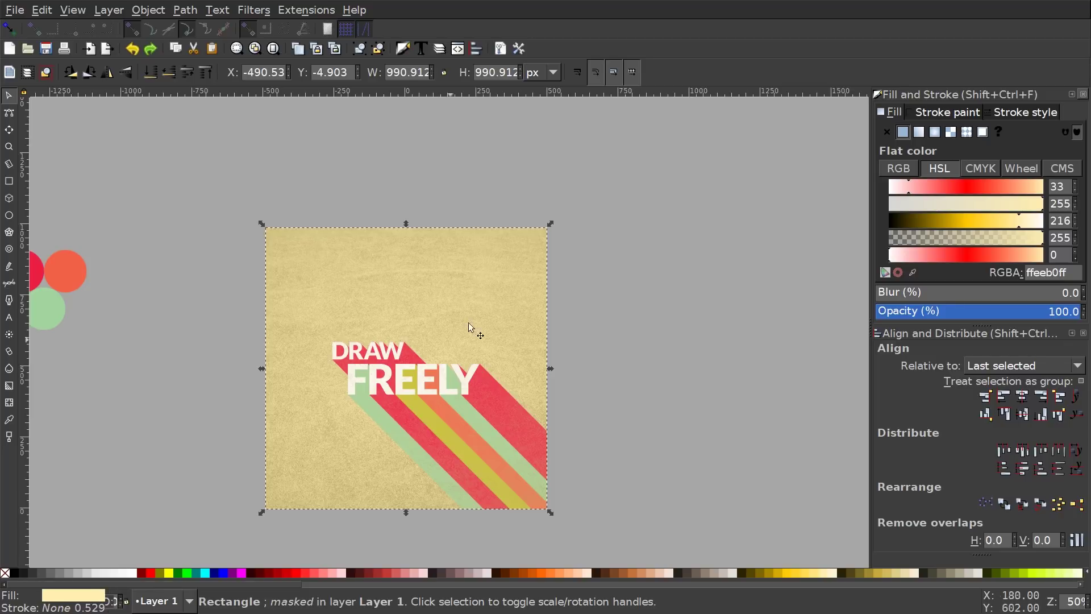
key("alt")
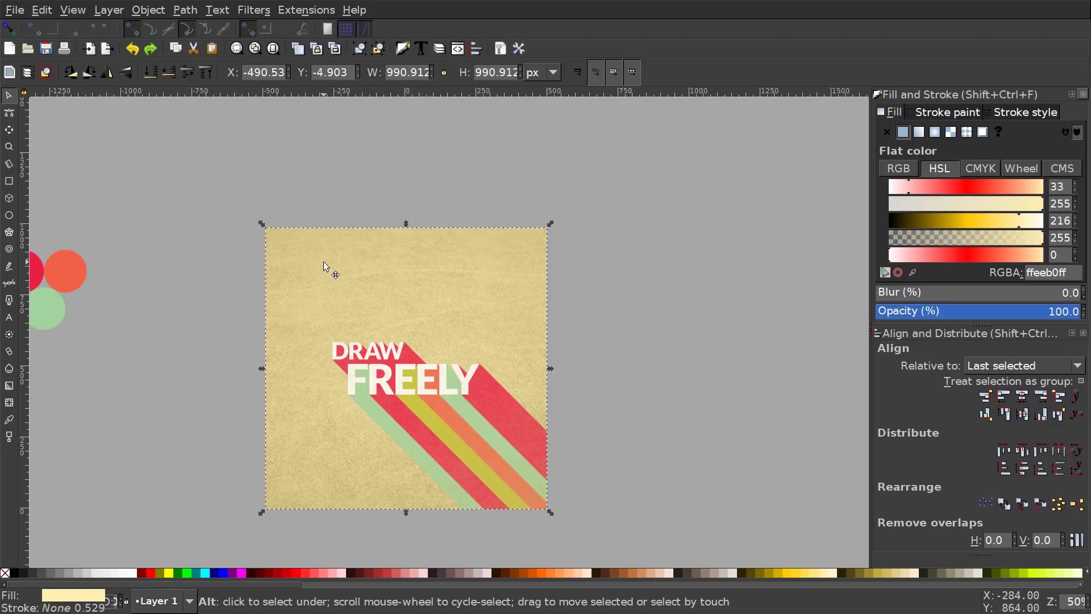
left_click(323, 262, "alt")
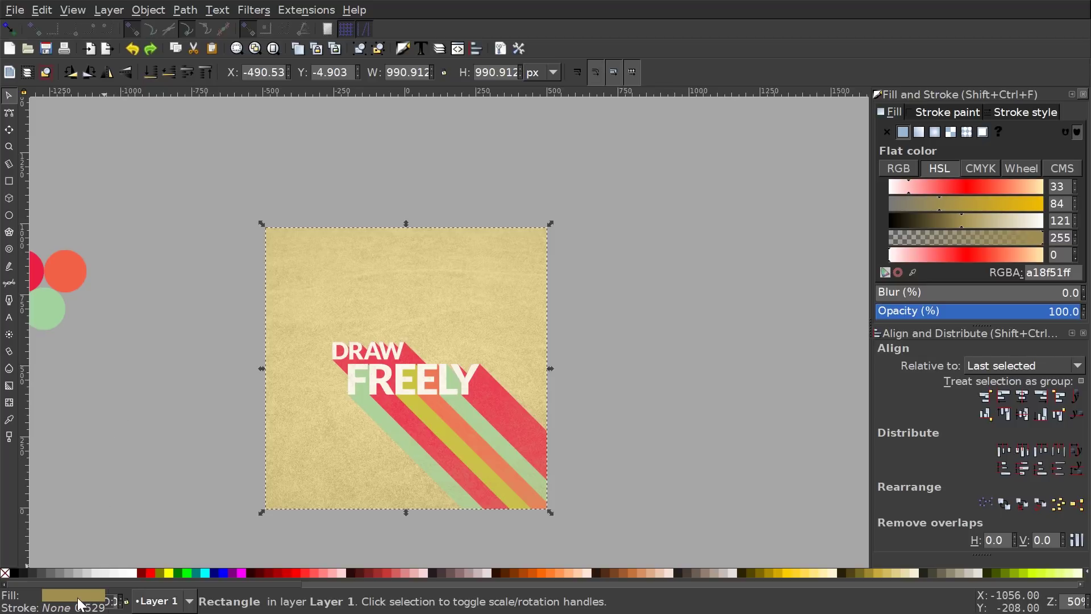
mouse_move(983, 221)
left_mouse_down()
mouse_move(974, 221)
mouse_move(990, 217)
mouse_move(980, 203)
left_mouse_up()
left_click_drag(522, 311, 558, 243)
left_click(714, 271)
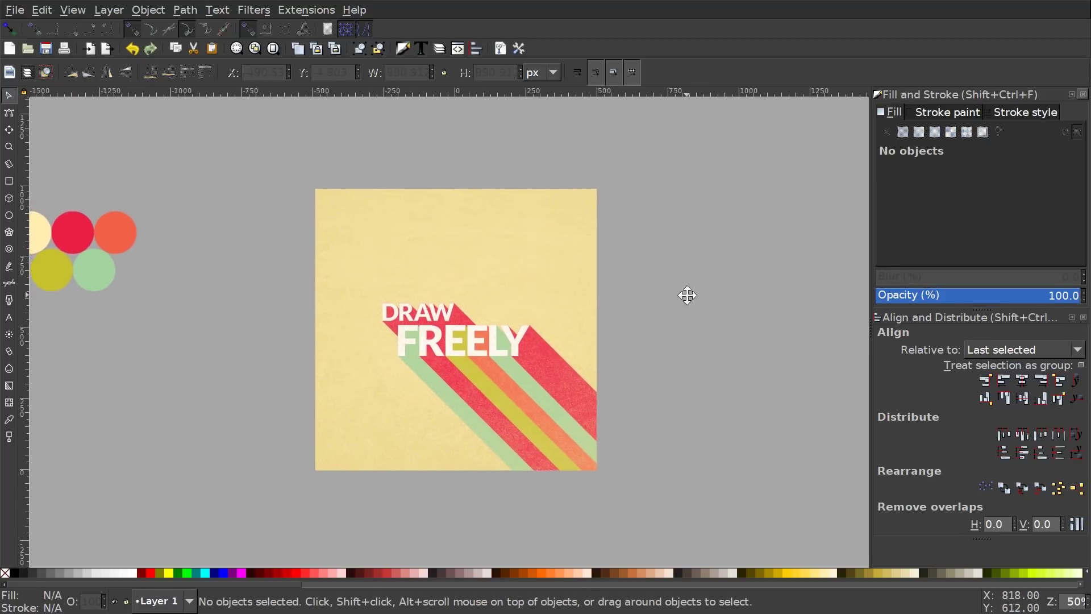
key("1")
left_click_drag(658, 277, 653, 260)
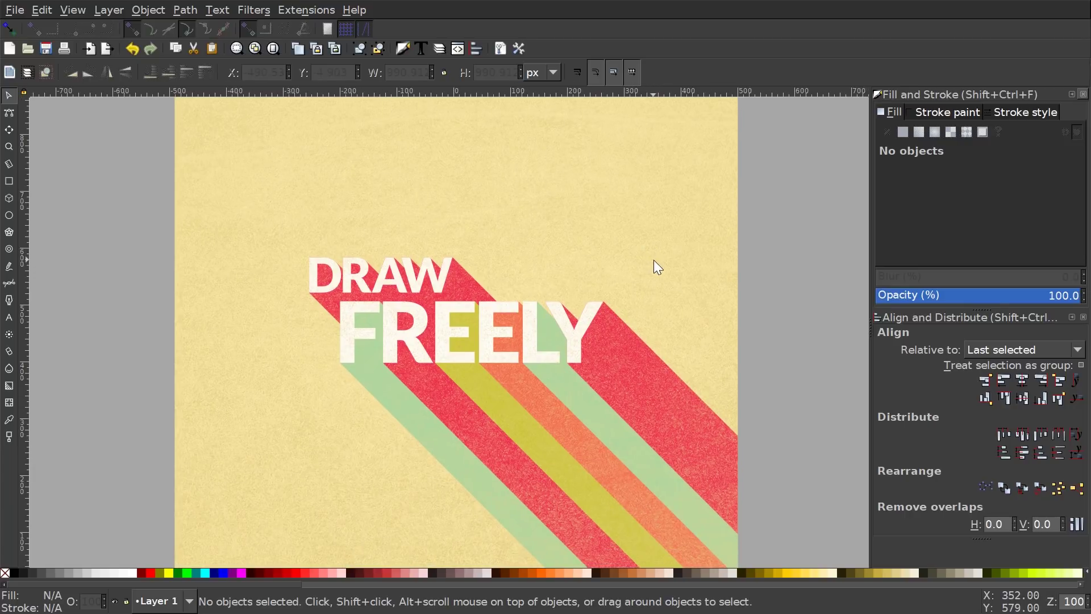